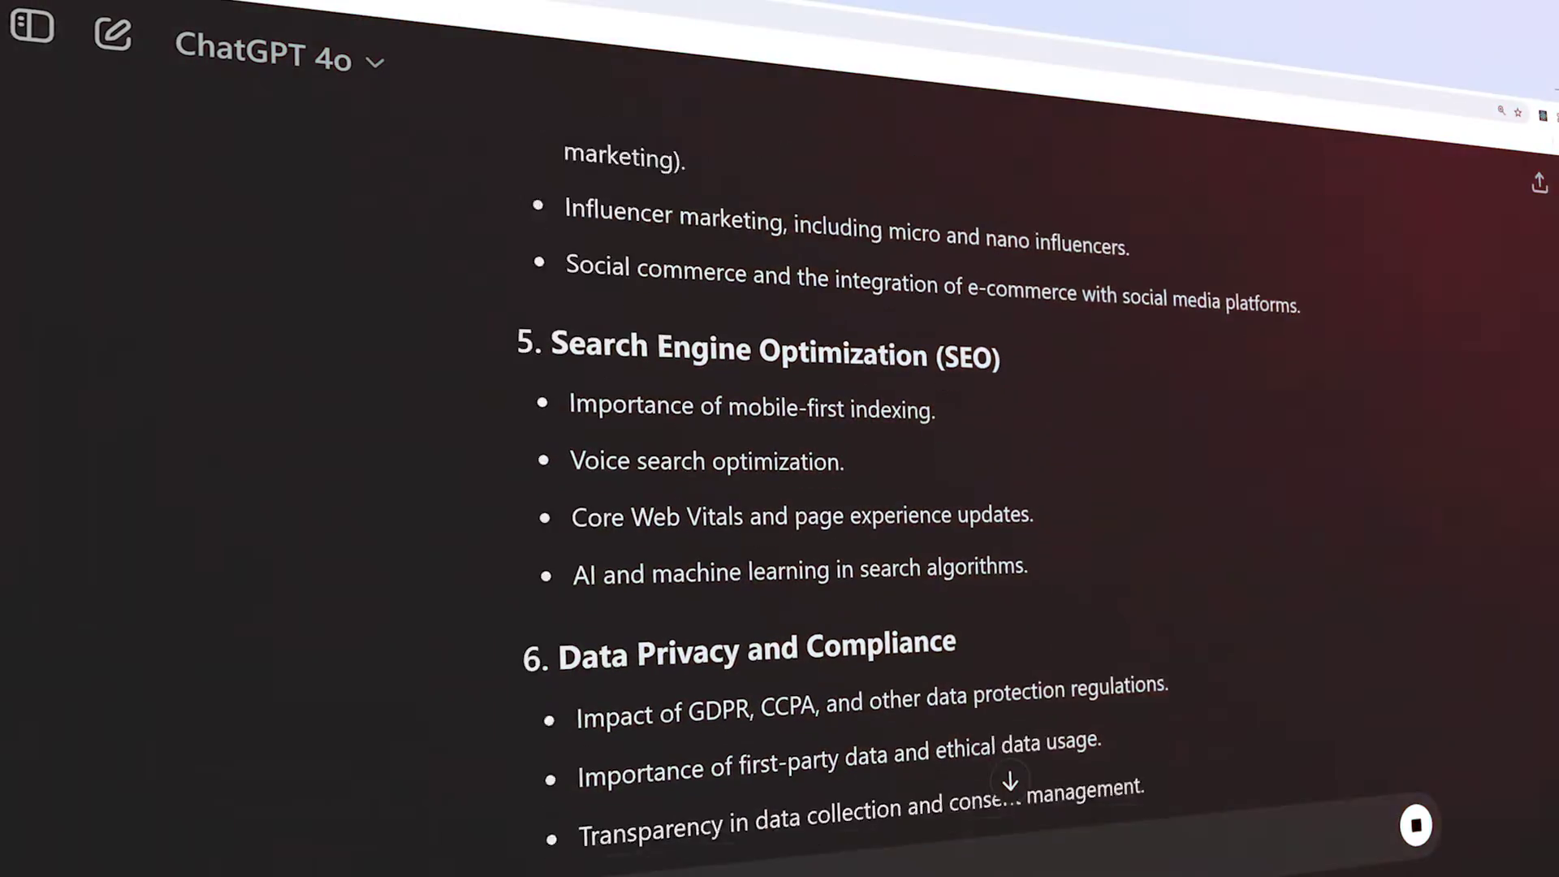
Scroll down the streaming ChatGPT outline to follow sections 7 through 12
{"action": "scroll", "coordinate": [609, 357], "scroll_direction": "down", "scroll_amount": 8}
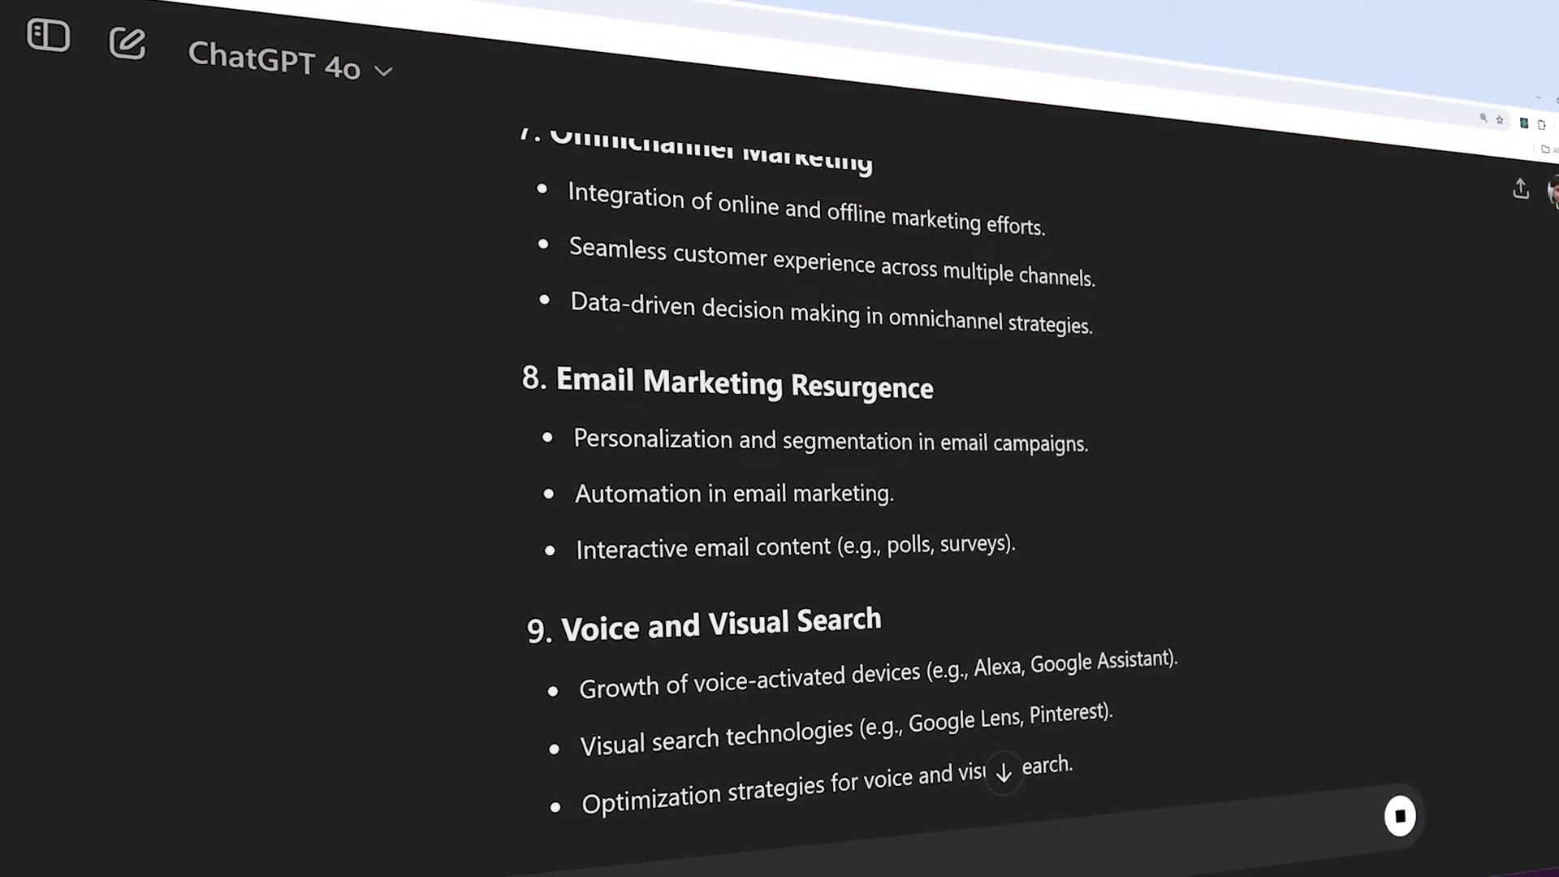
{"action": "scroll", "coordinate": [812, 487], "scroll_direction": "down", "scroll_amount": 5}
{"action": "scroll", "coordinate": [812, 488], "scroll_direction": "down", "scroll_amount": 3}
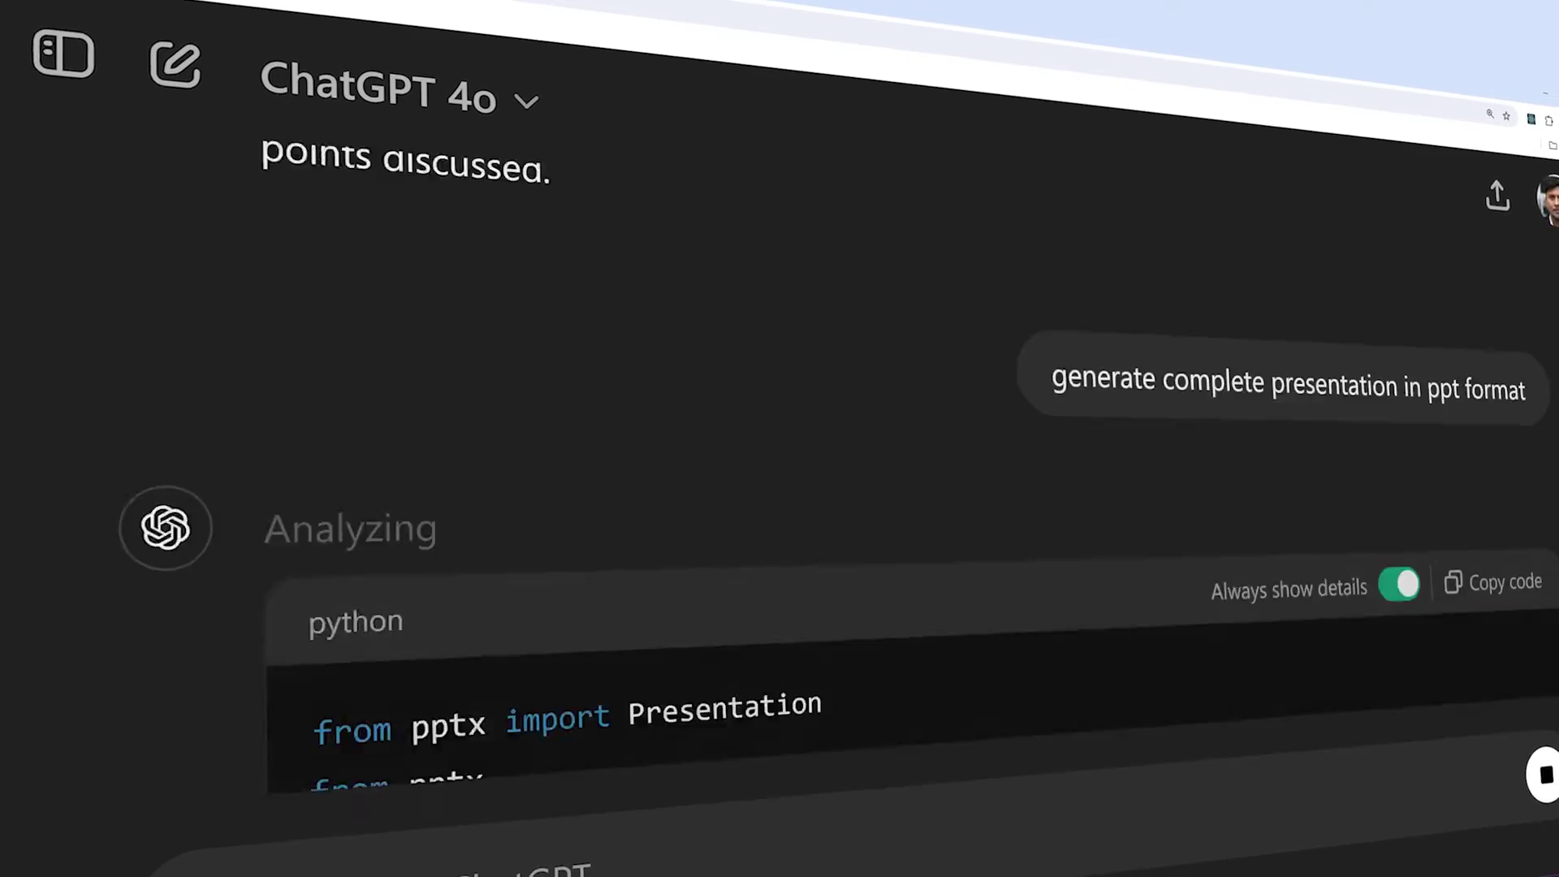
{"action": "scroll", "coordinate": [812, 487], "scroll_direction": "down", "scroll_amount": 4}
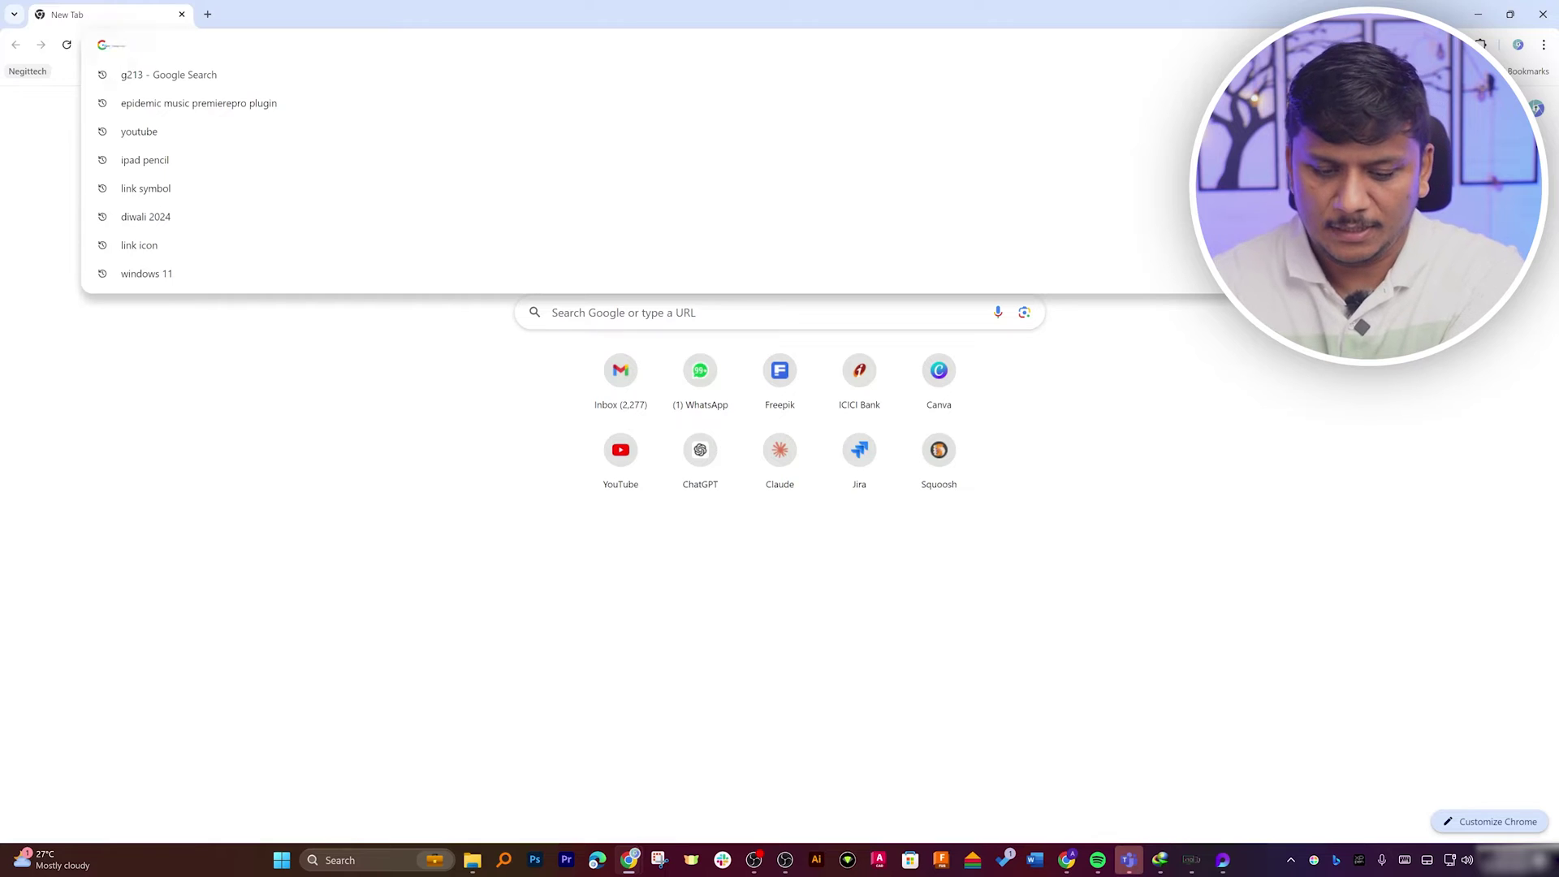
Open chatgpt.com and ask which key points a digital marketing trends presentation should cover
{"action": "type", "text": "chat.openai.com"}
{"action": "key", "text": "Return"}
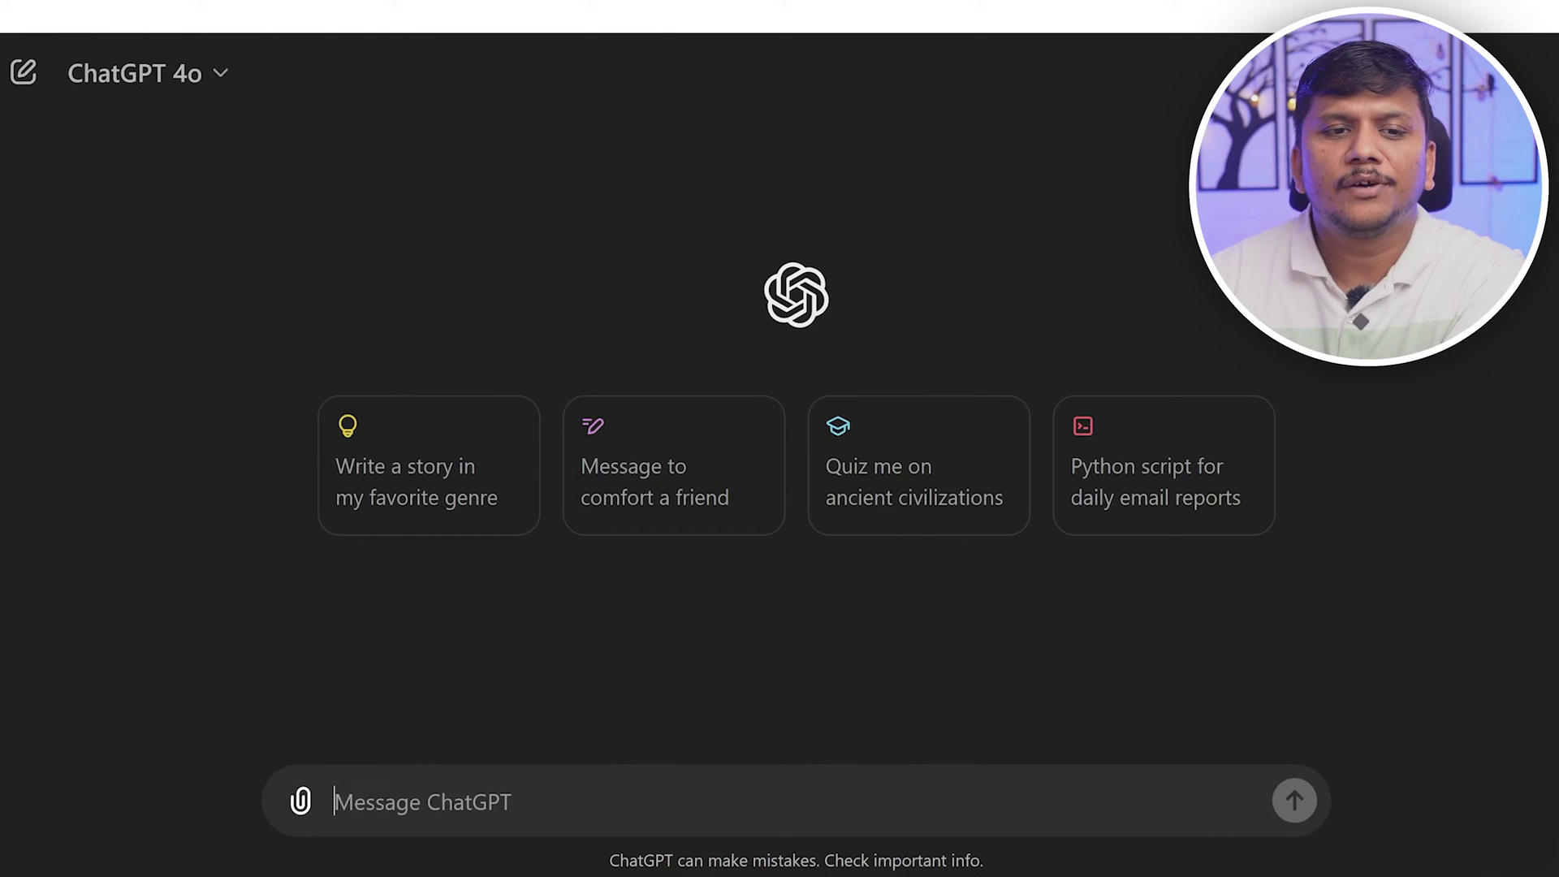
{"action": "left_click", "coordinate": [337, 801]}
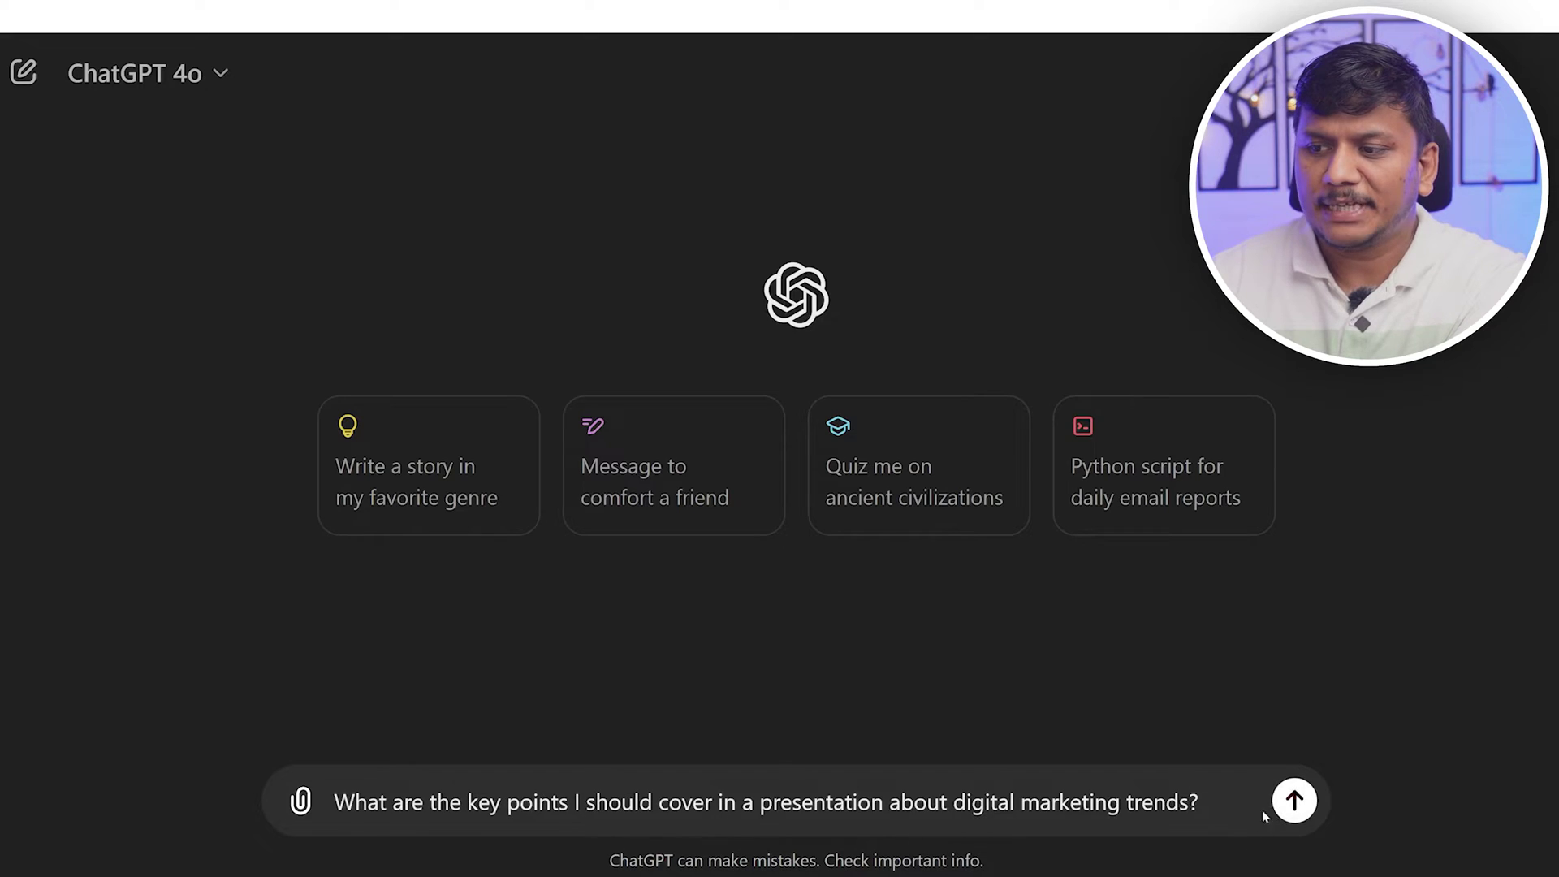
{"action": "left_click", "coordinate": [1295, 801]}
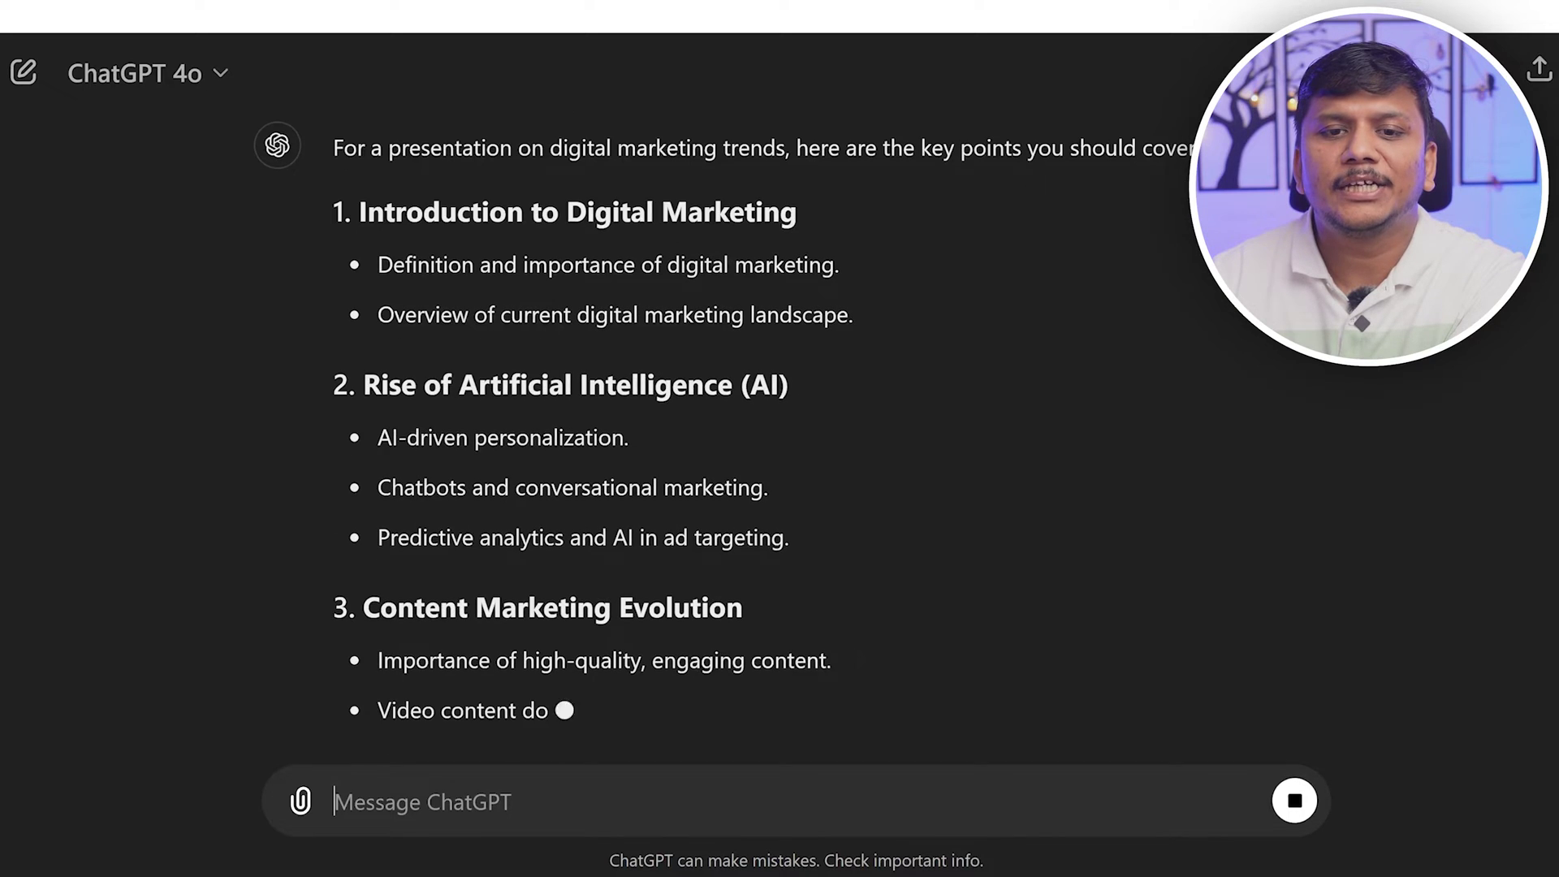
Scroll through ChatGPT's numbered outline down to its conclusion
{"action": "scroll", "coordinate": [410, 307], "scroll_direction": "down", "scroll_amount": 10}
{"action": "scroll", "coordinate": [409, 301], "scroll_direction": "down", "scroll_amount": 9}
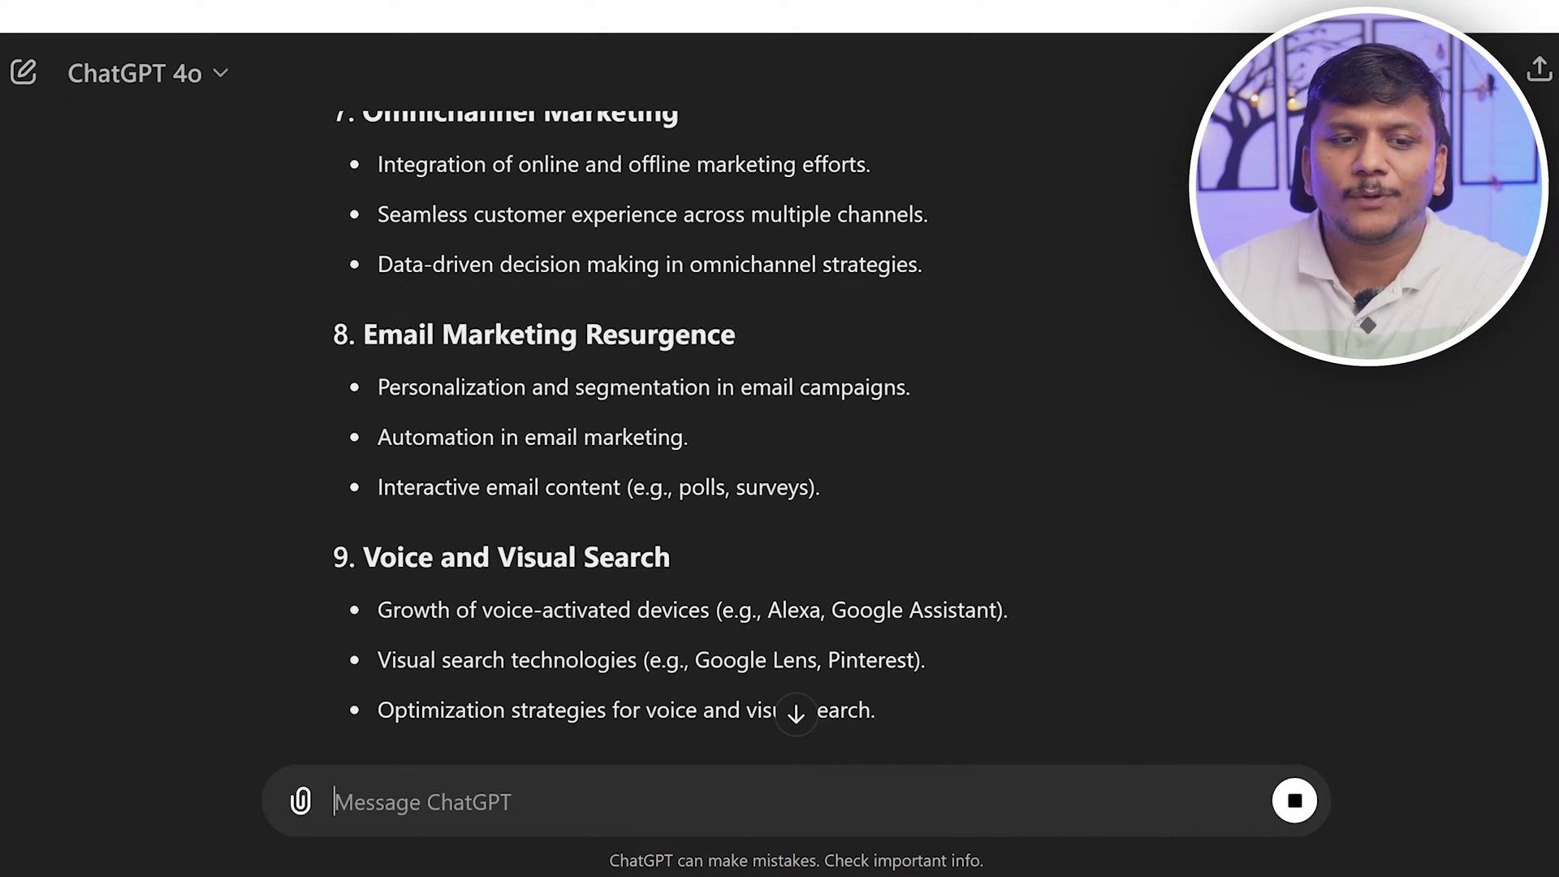
{"action": "scroll", "coordinate": [700, 427], "scroll_direction": "down", "scroll_amount": 8}
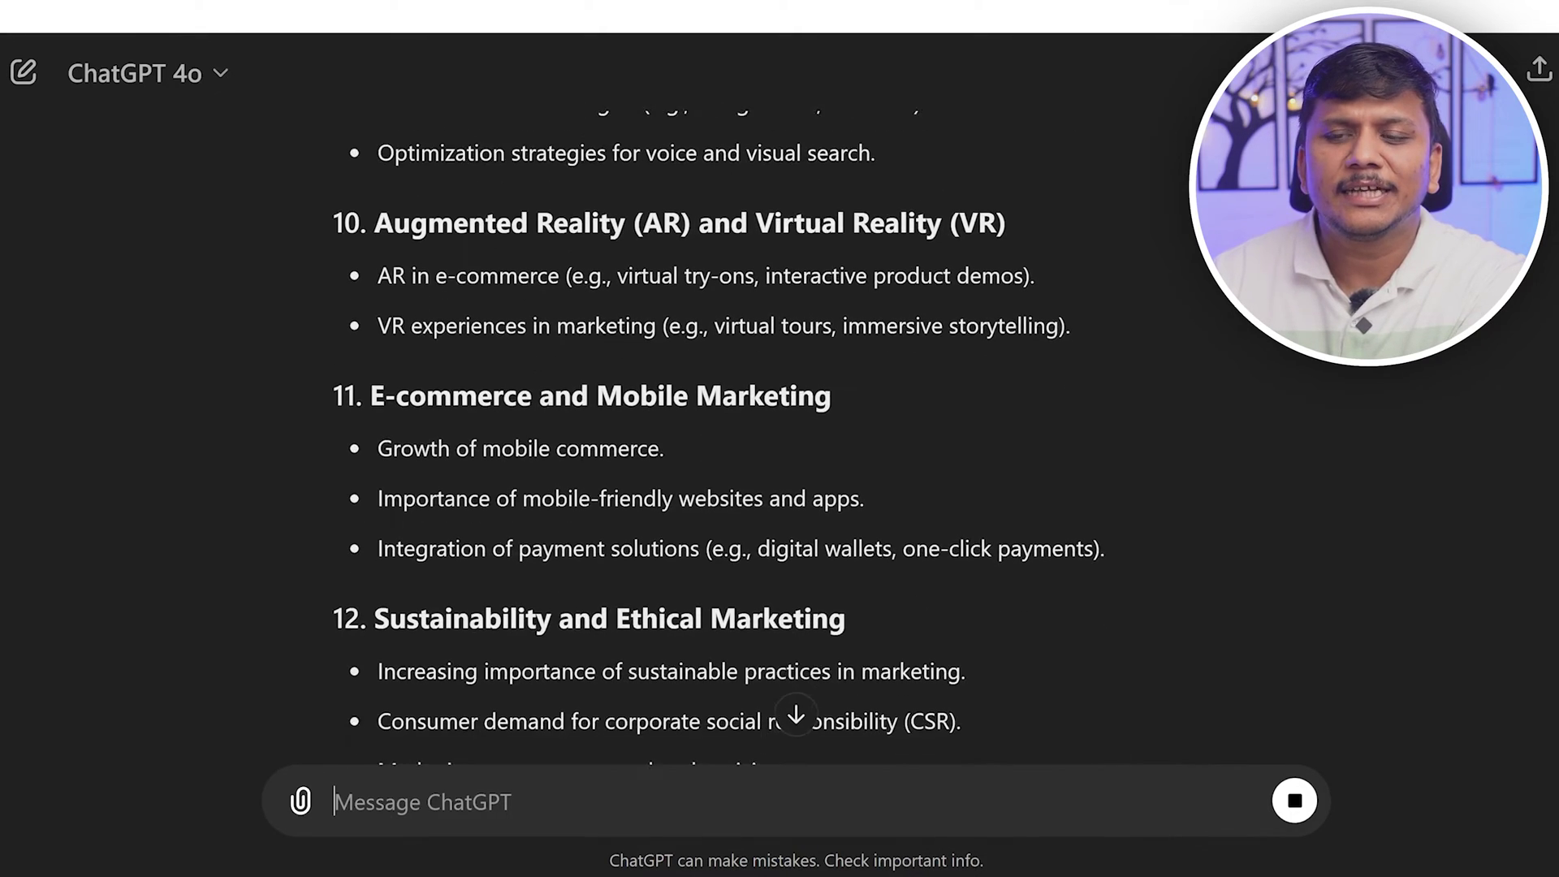
{"action": "scroll", "coordinate": [779, 438], "scroll_direction": "down", "scroll_amount": 4}
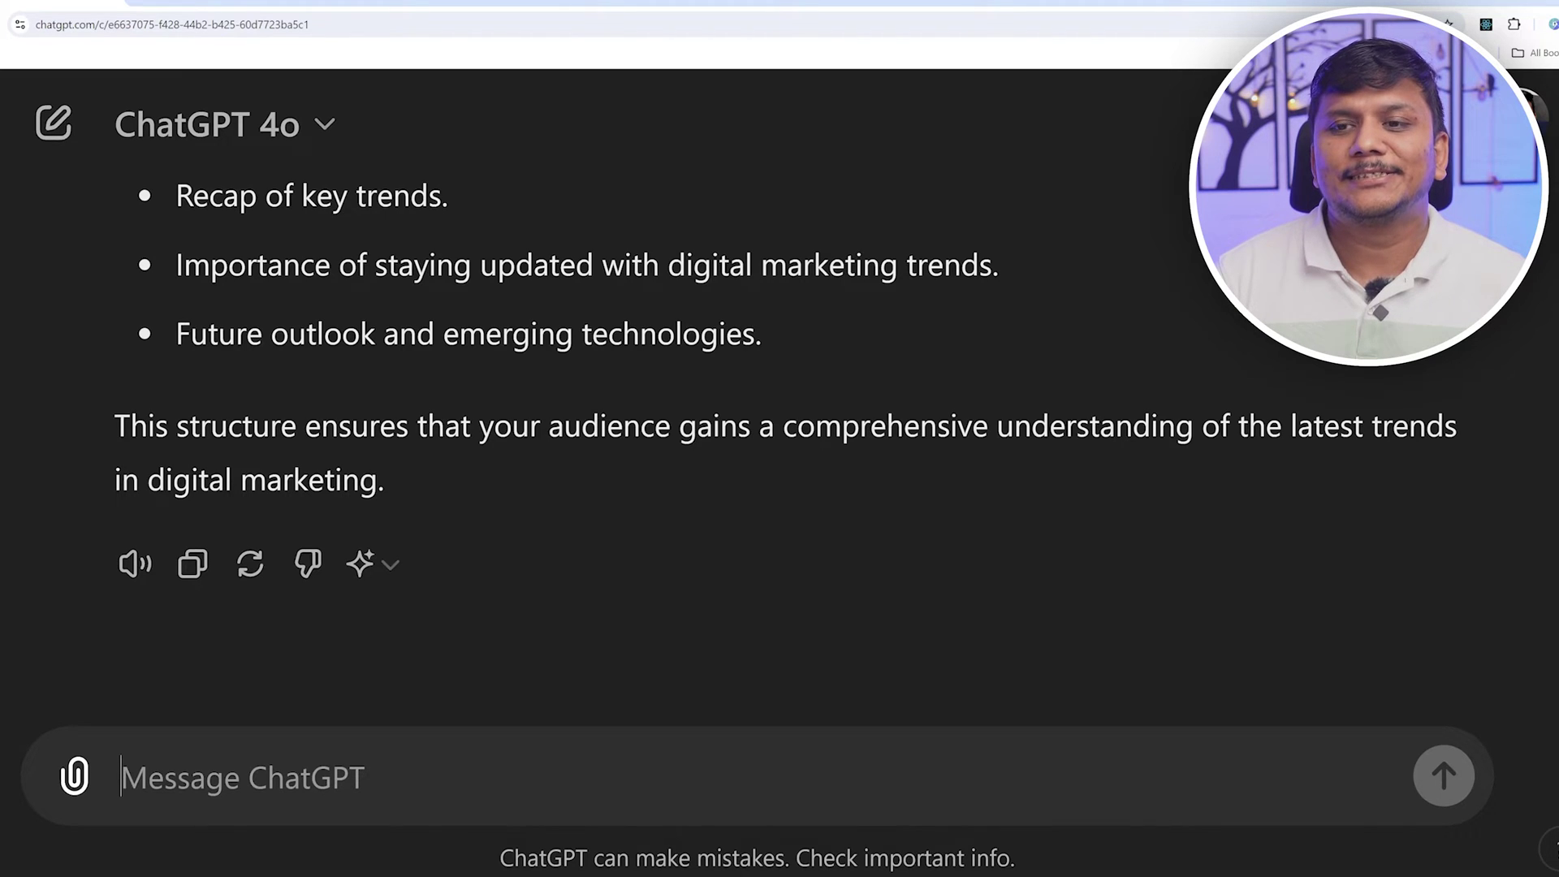
Select the Introduction to Digital Marketing section of the outline
{"action": "scroll", "coordinate": [457, 465], "scroll_direction": "up", "scroll_amount": 15}
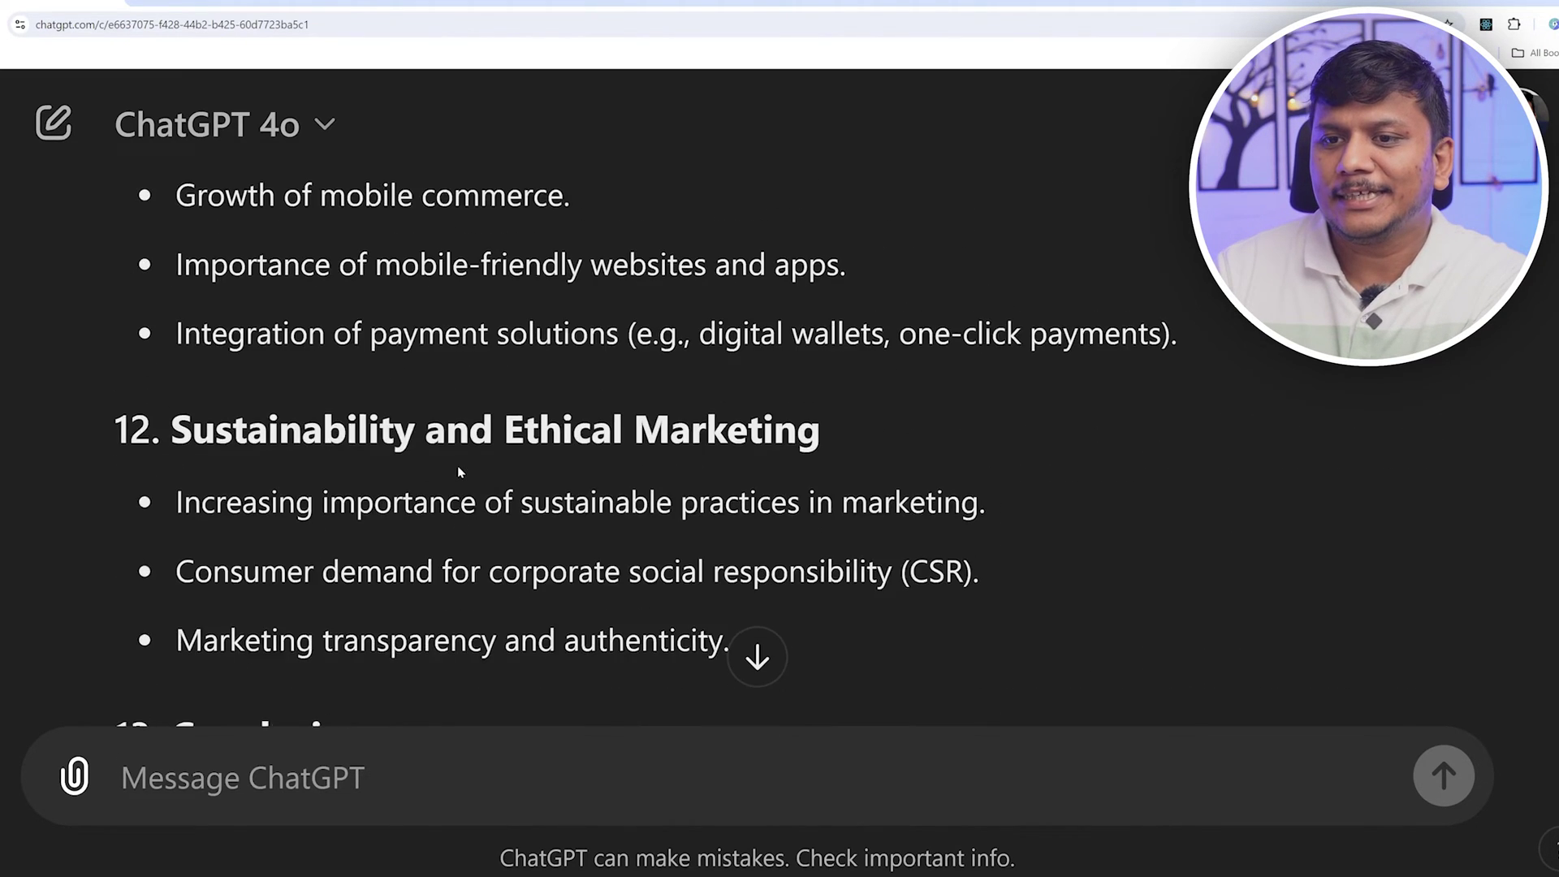
{"action": "scroll", "coordinate": [456, 465], "scroll_direction": "up", "scroll_amount": 12}
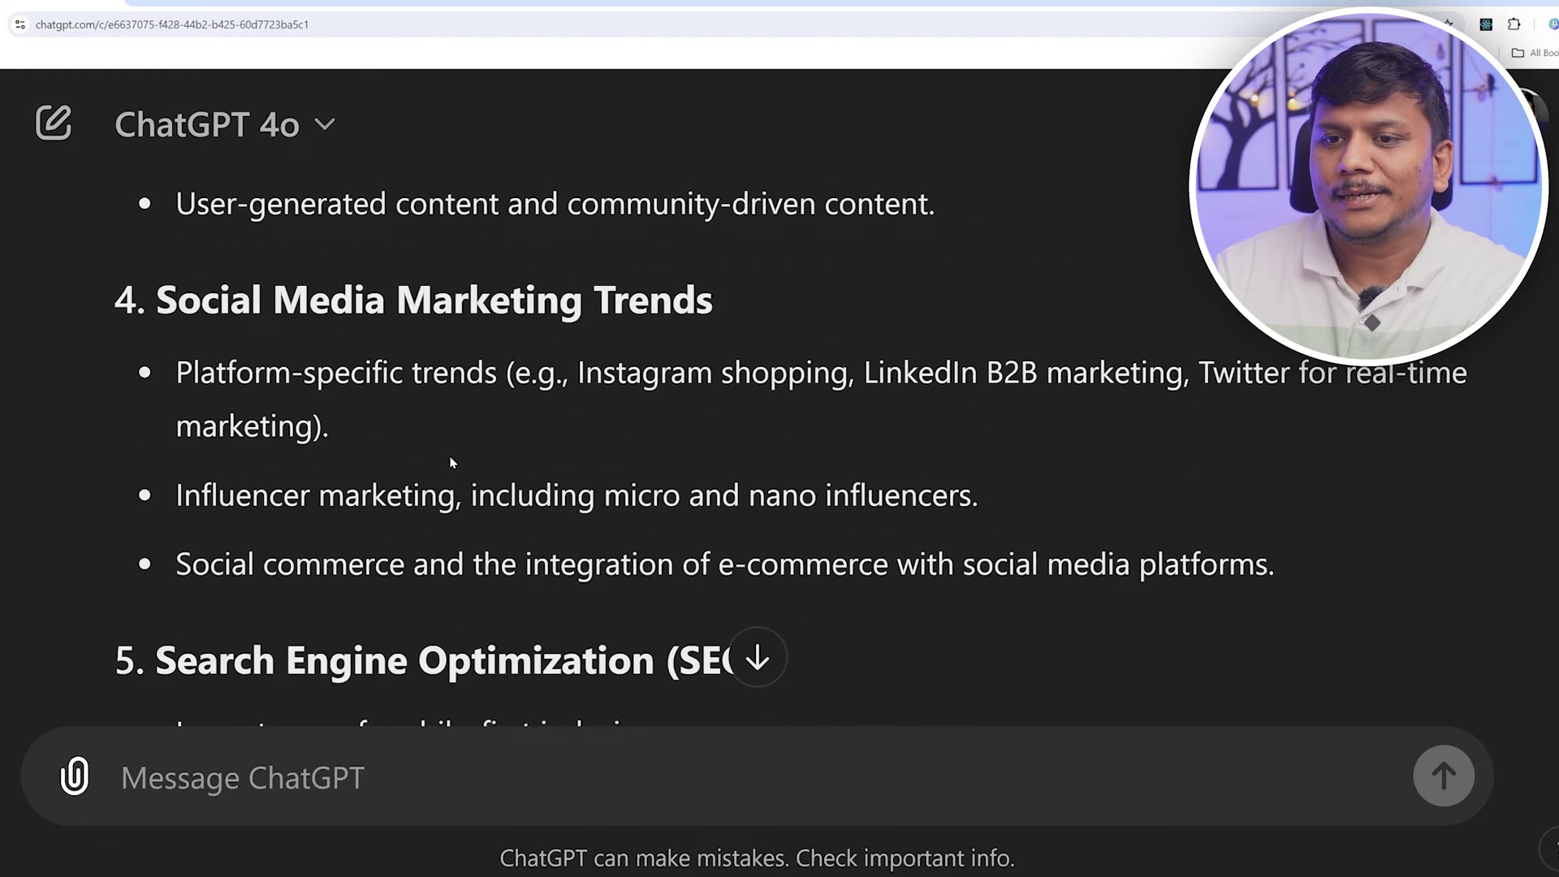
{"action": "scroll", "coordinate": [560, 424], "scroll_direction": "up", "scroll_amount": 5}
{"action": "scroll", "coordinate": [560, 424], "scroll_direction": "down", "scroll_amount": 4}
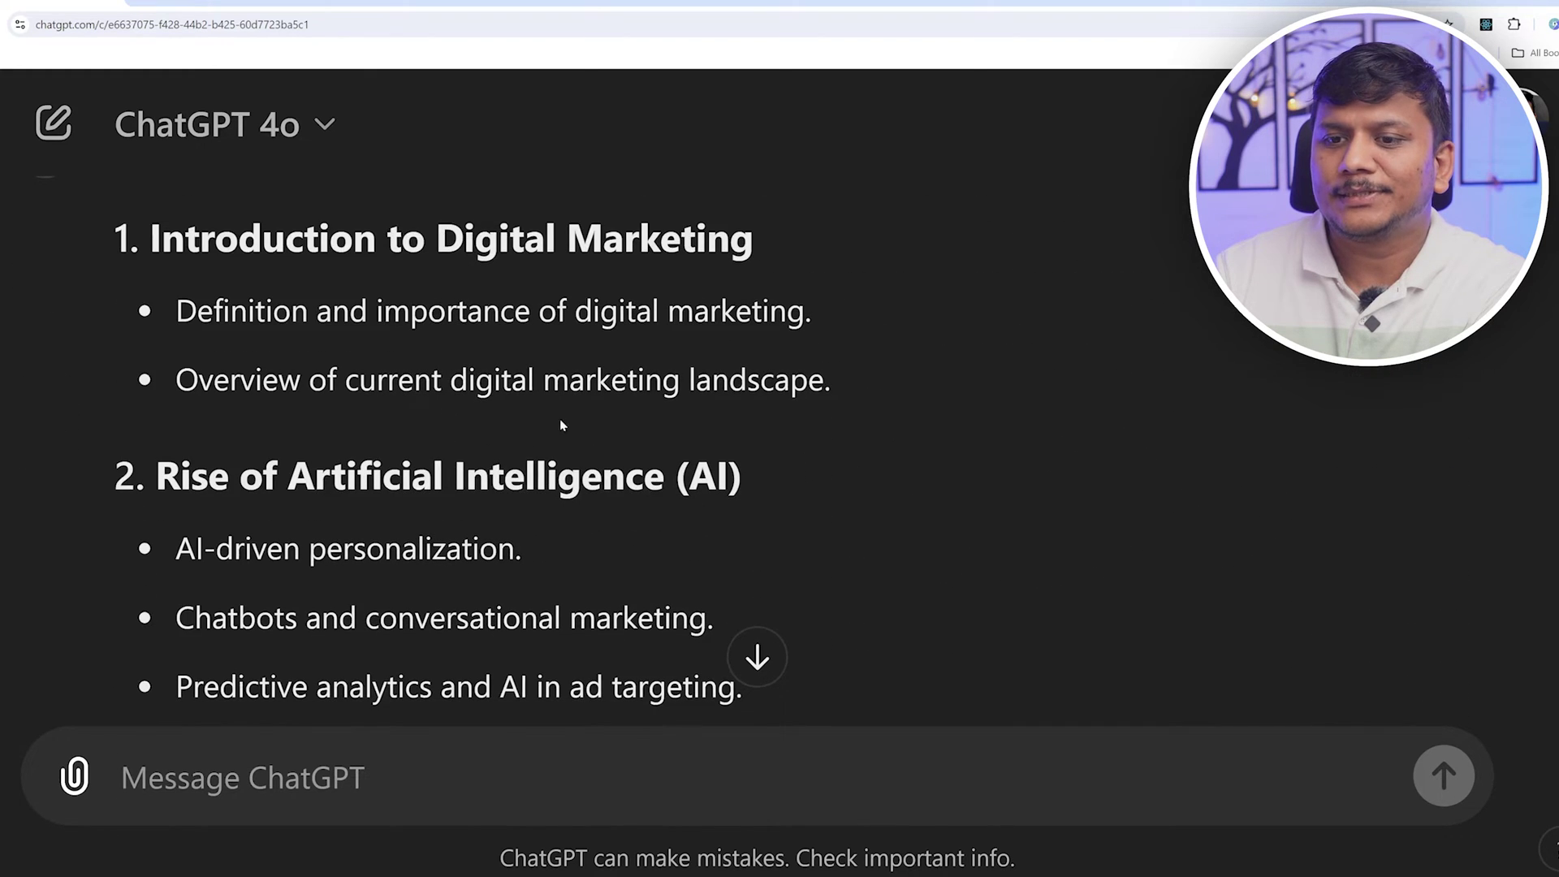
{"action": "left_click_drag", "start_coordinate": [875, 383], "coordinate": [149, 237]}
{"action": "key", "text": "ctrl+c"}
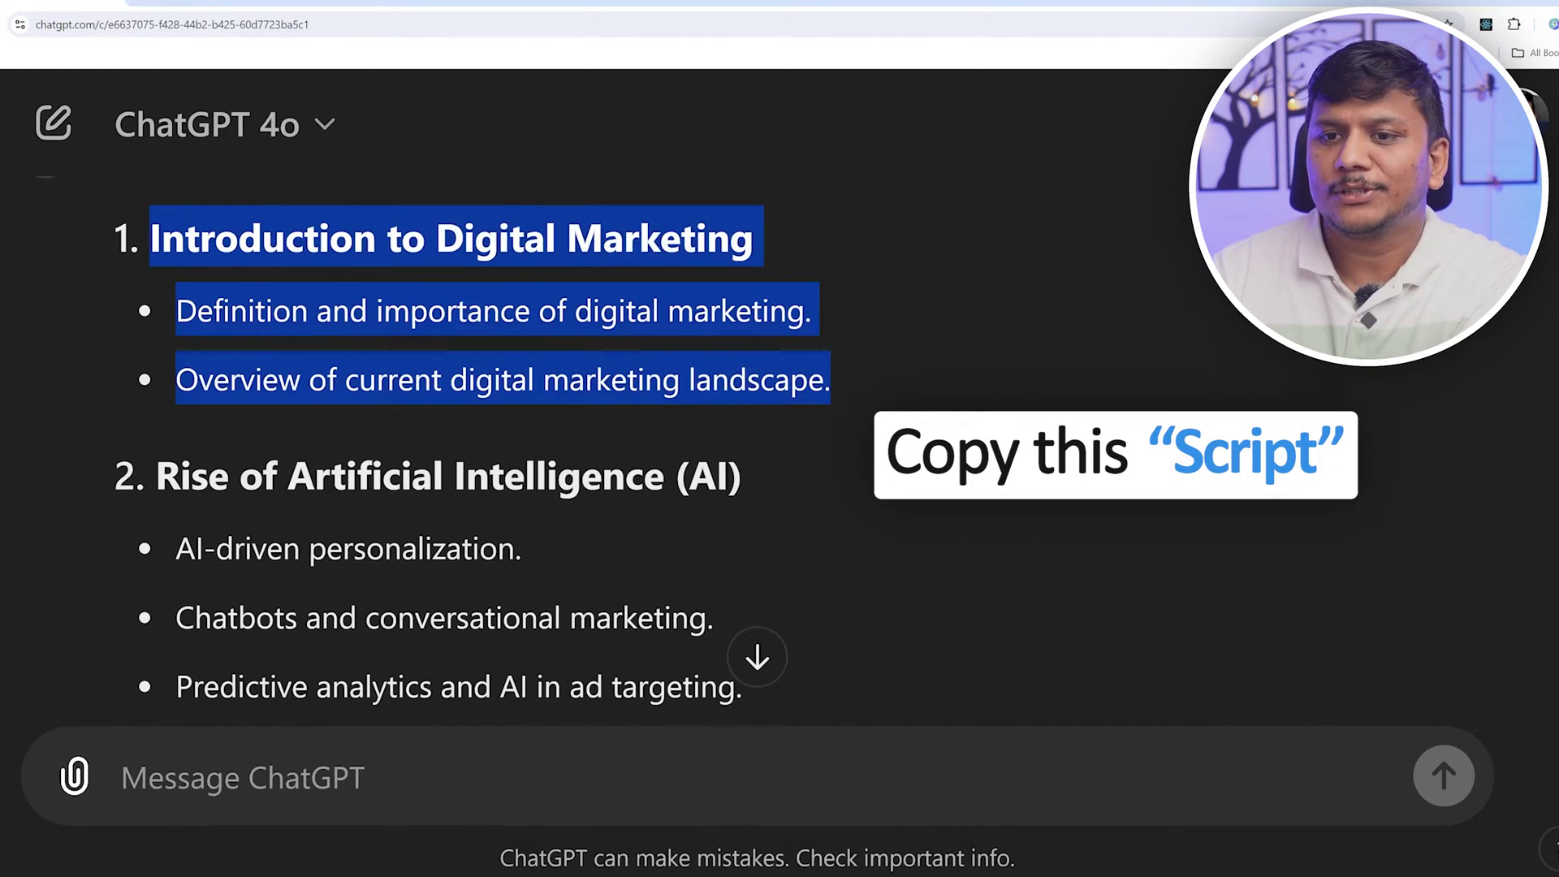
Ask 'Give me a short paragraph explaining this concept.' about the pasted section and select the reply
{"action": "left_click", "coordinate": [122, 777]}
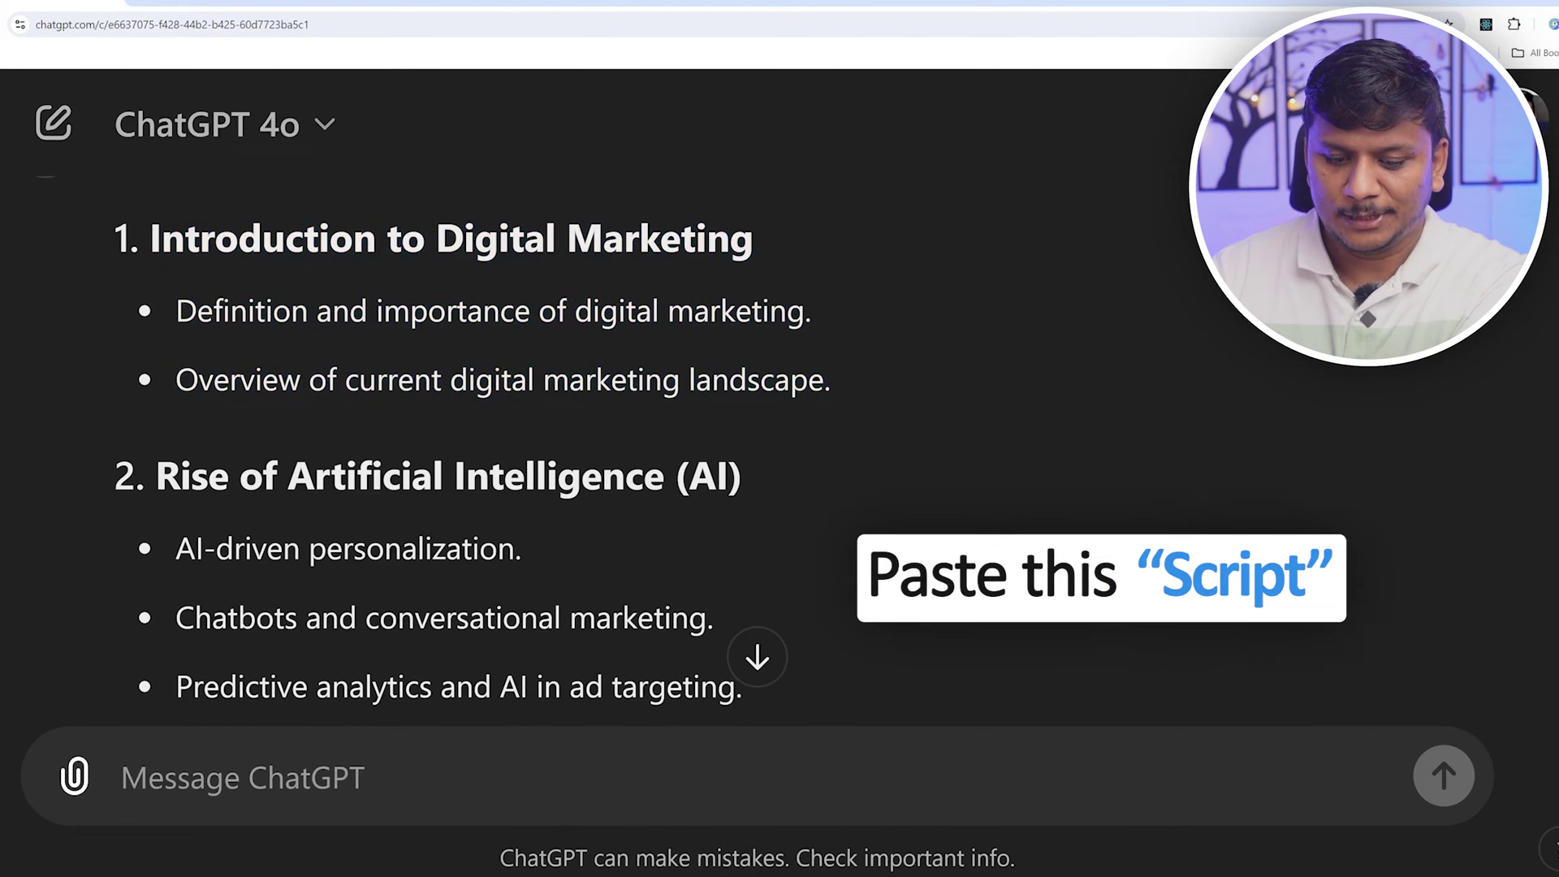
{"action": "key", "text": "ctrl+v"}
{"action": "left_click", "coordinate": [121, 686]}
{"action": "type", "text": "\"Give me a short paragraph explaining this concept.\""}
{"action": "key", "text": "Return"}
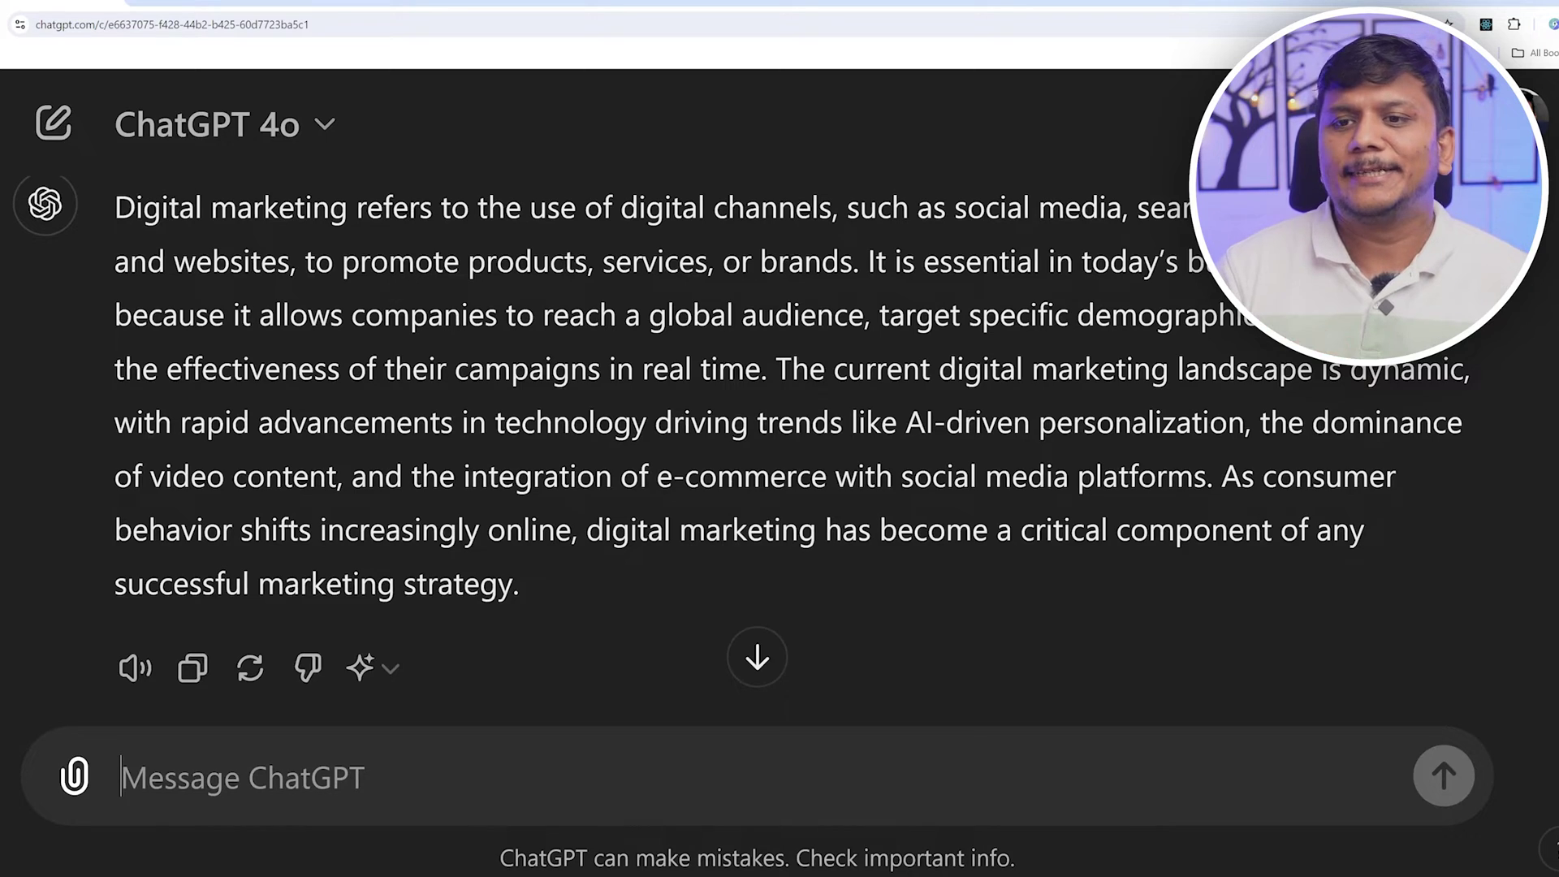
{"action": "left_click_drag", "start_coordinate": [538, 588], "coordinate": [114, 207]}
{"action": "key", "text": "ctrl+c"}
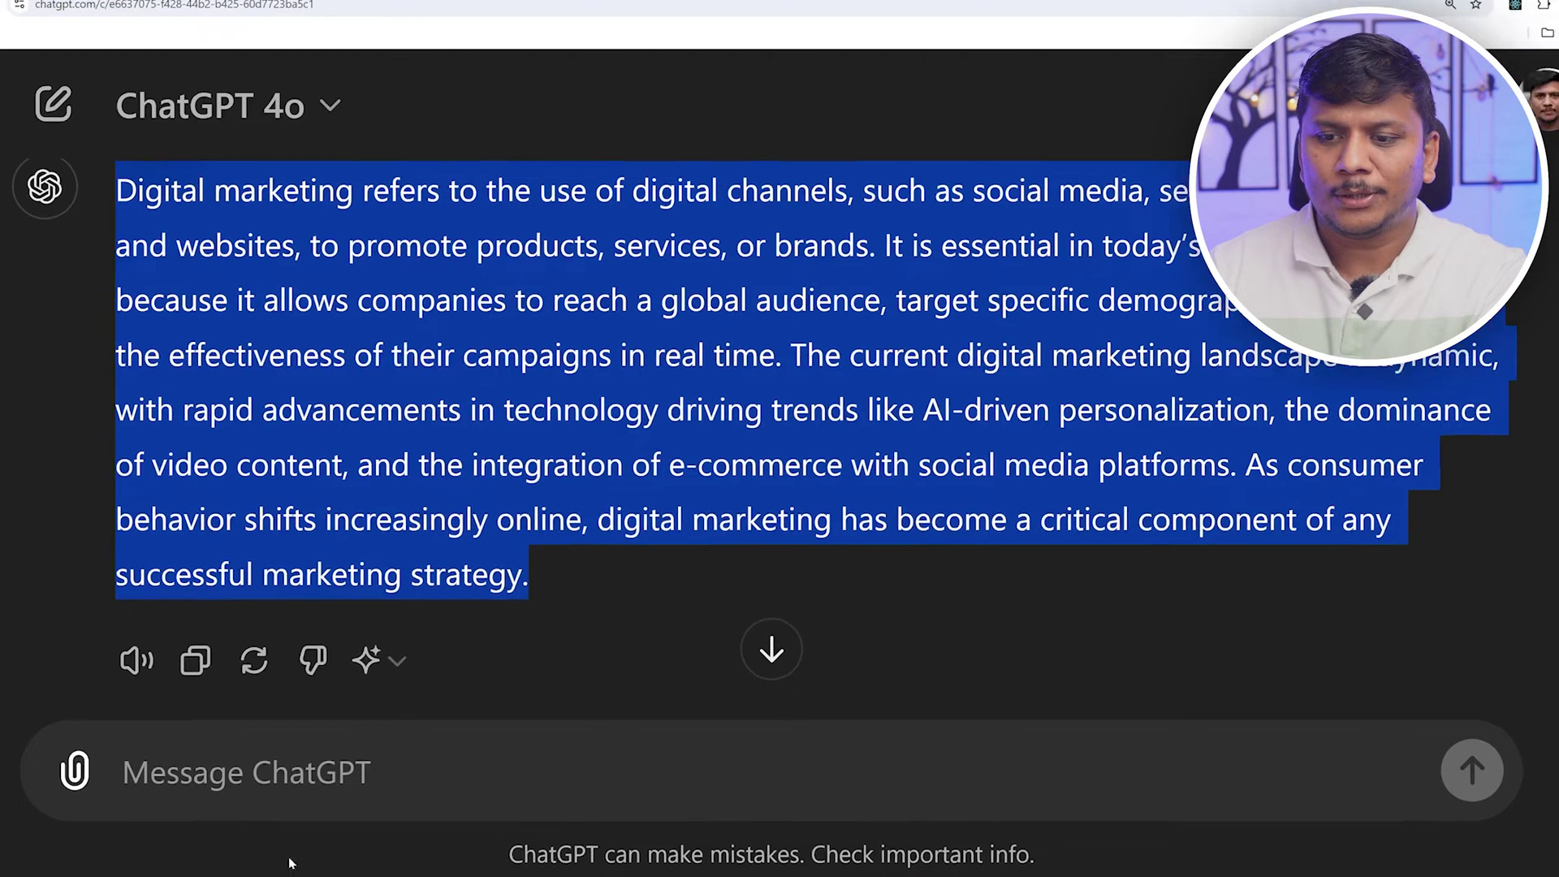
Paste the explanatory paragraph into the speaker notes of a new blank PowerPoint presentation
{"action": "left_click", "coordinate": [333, 852]}
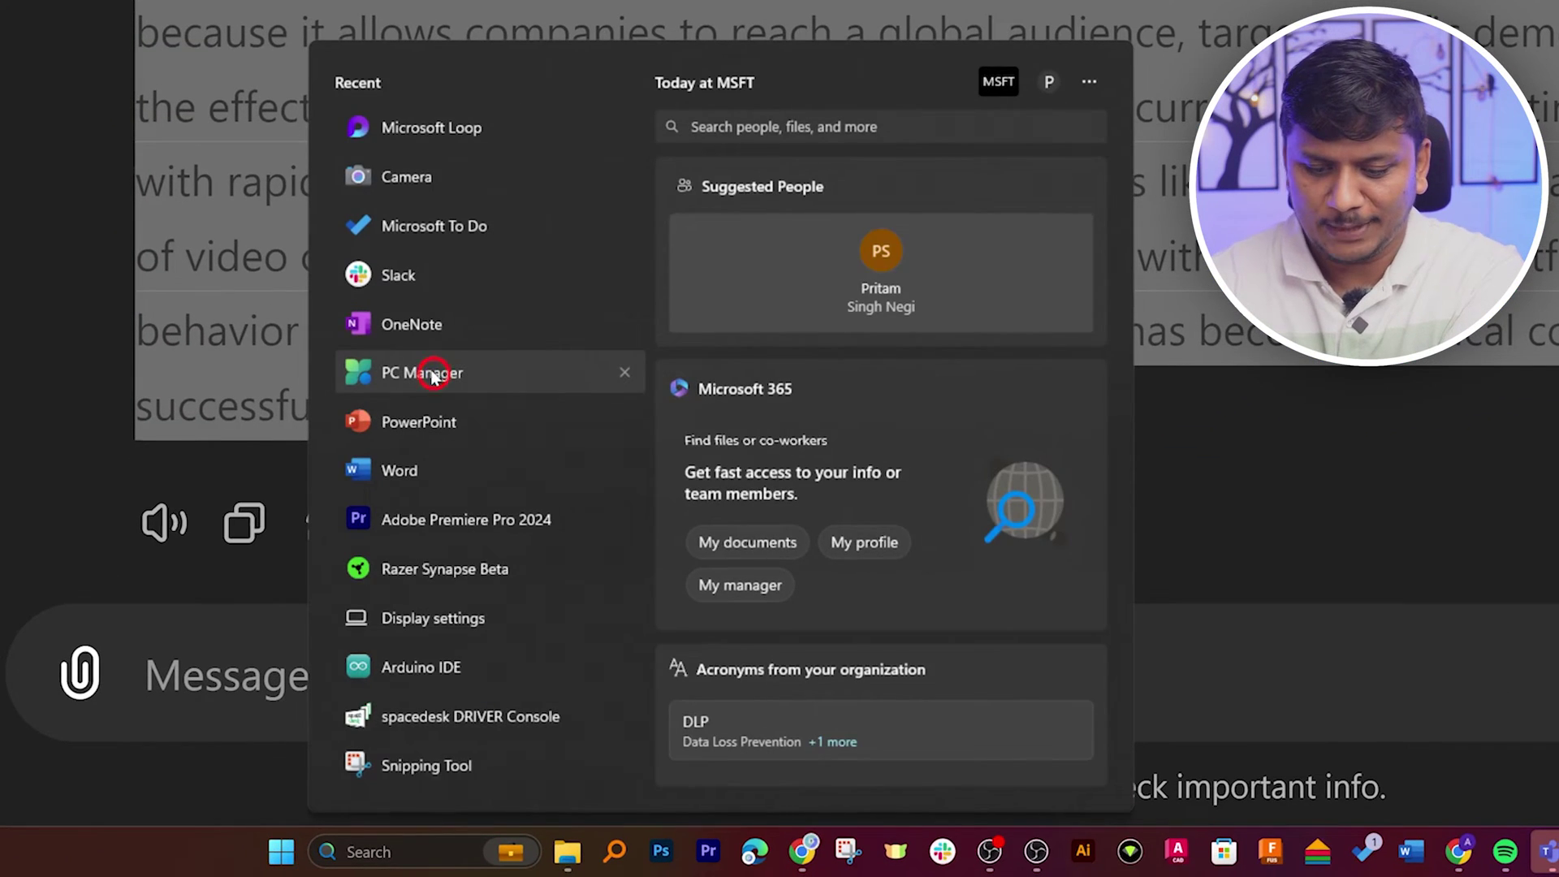
{"action": "type", "text": "powerpoint"}
{"action": "key", "text": "Return"}
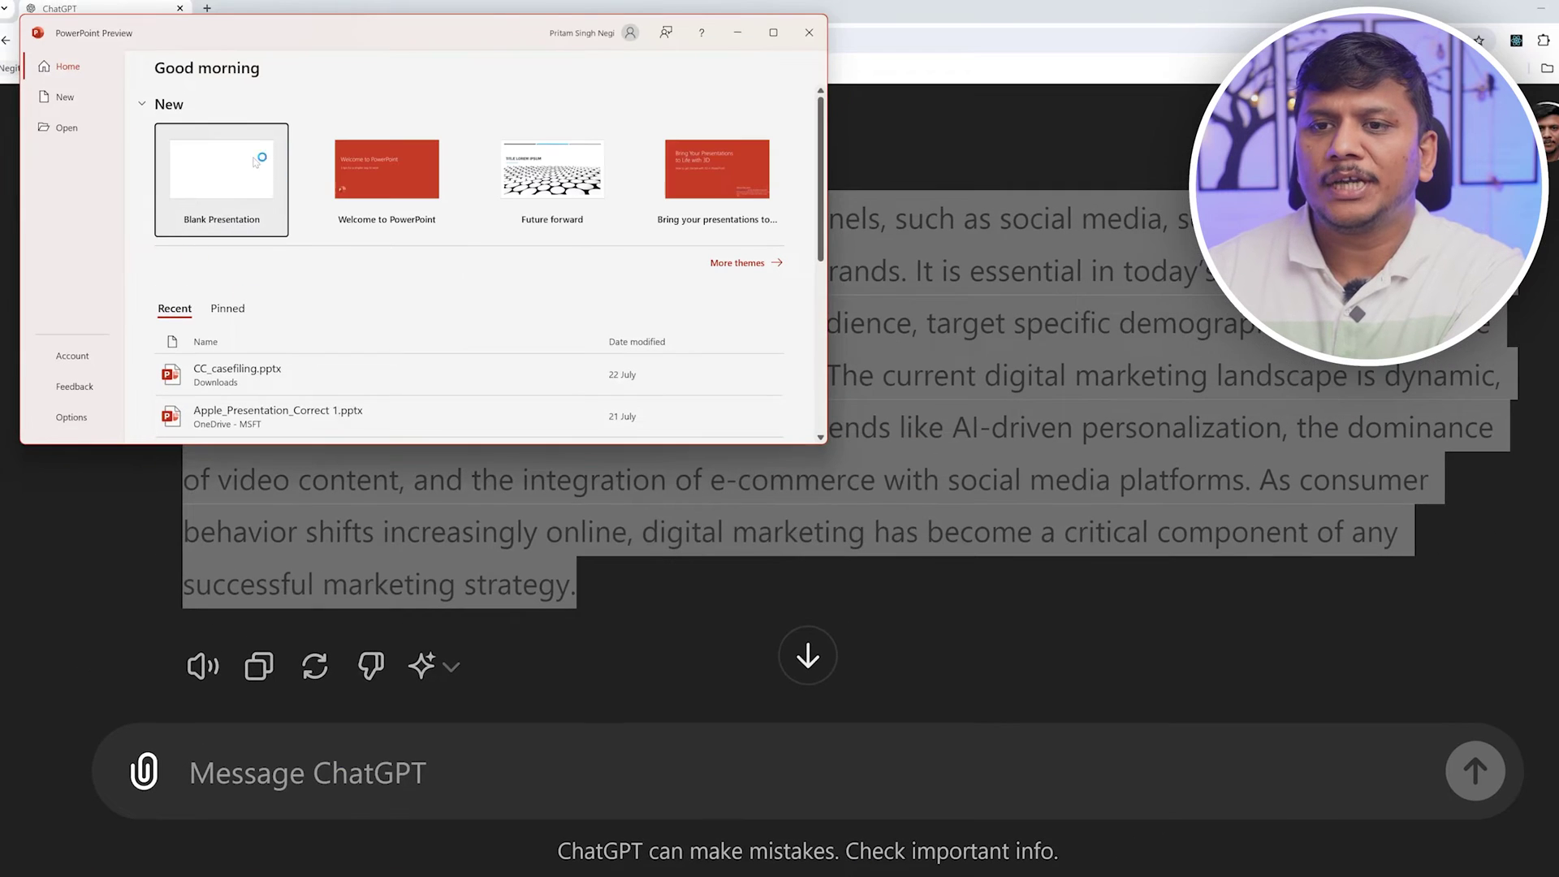
{"action": "left_click", "coordinate": [247, 156]}
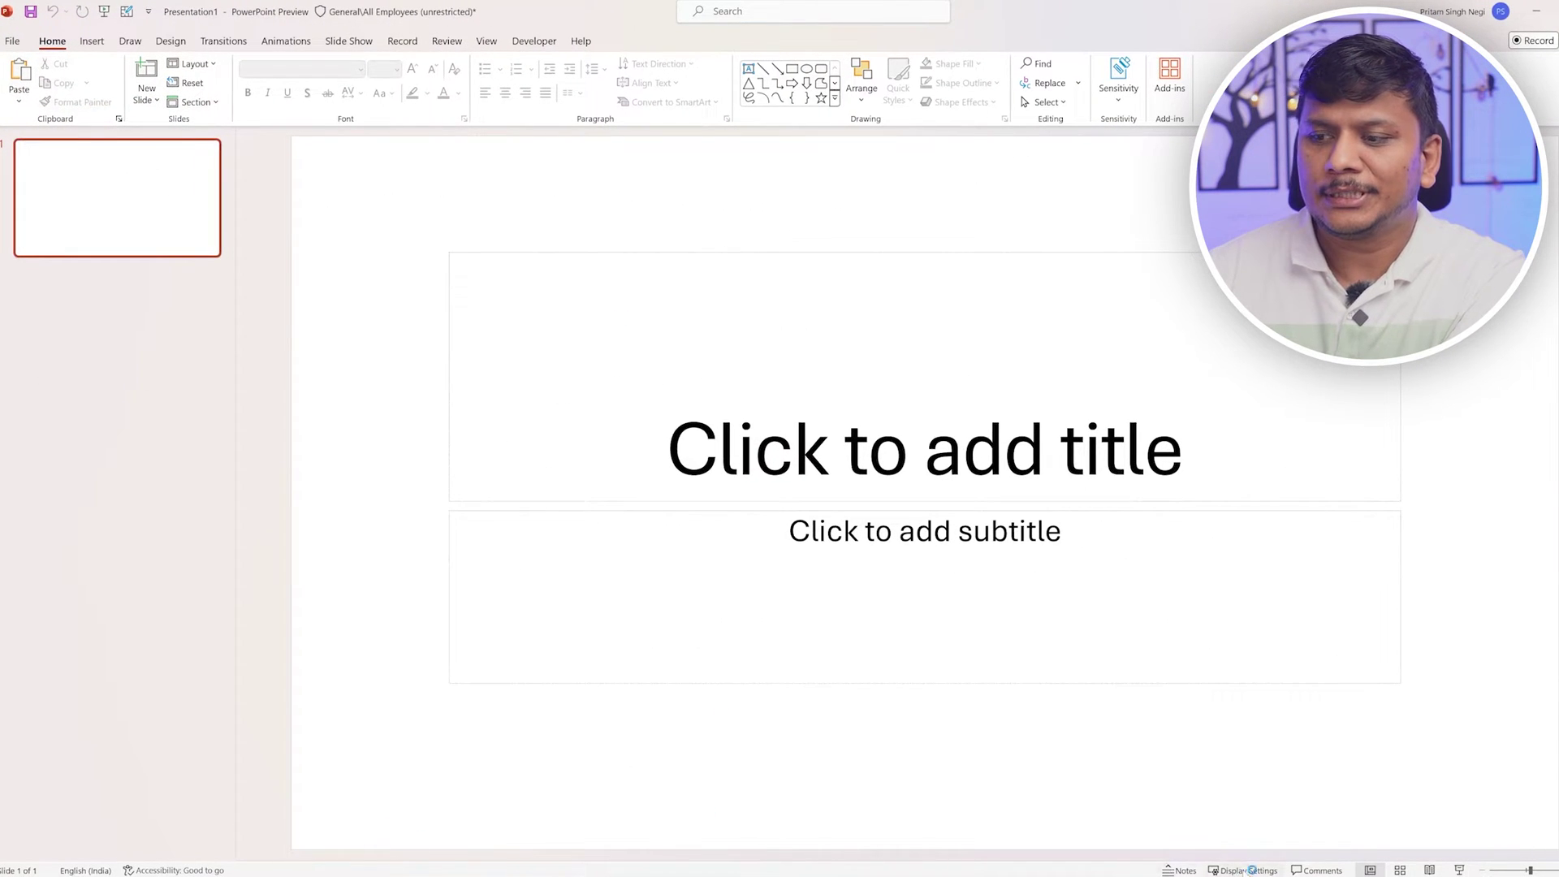
{"action": "left_click", "coordinate": [497, 833]}
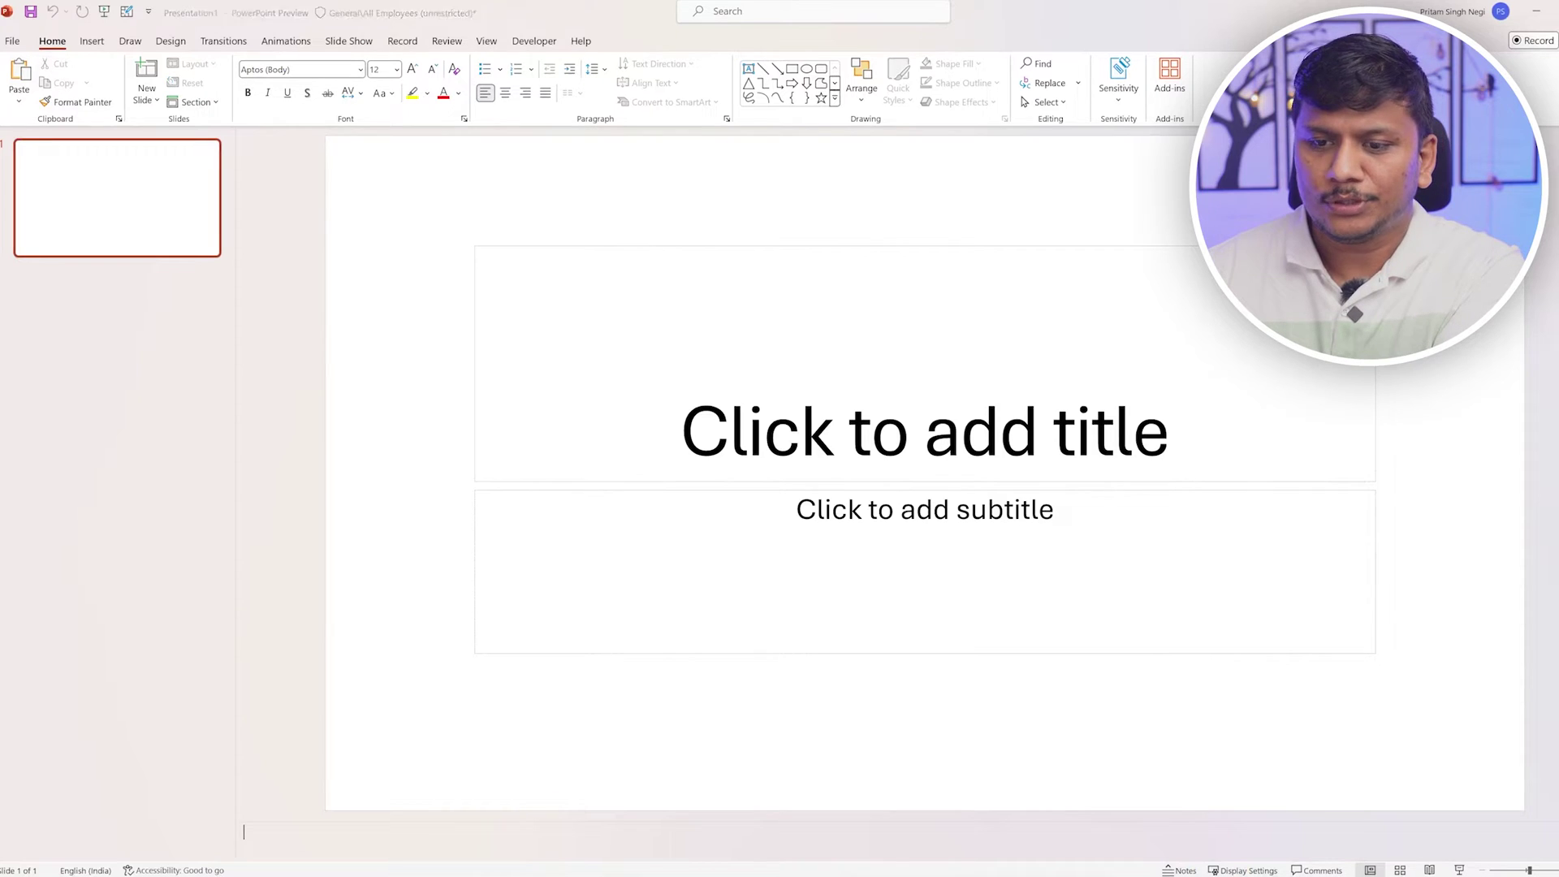
{"action": "key", "text": "ctrl+v"}
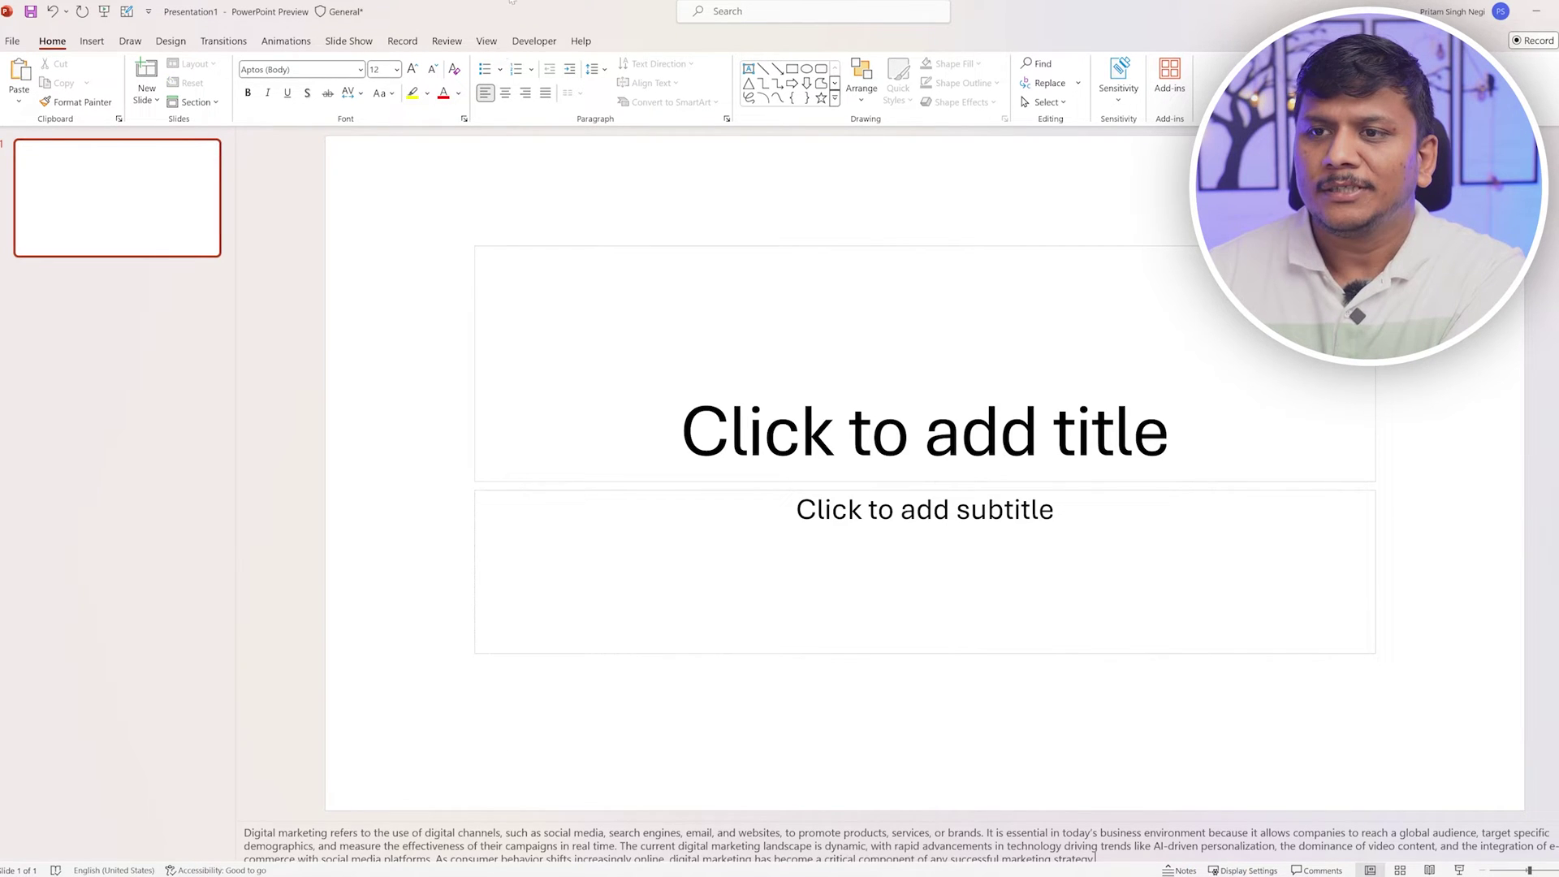
{"action": "key", "text": "alt+Tab"}
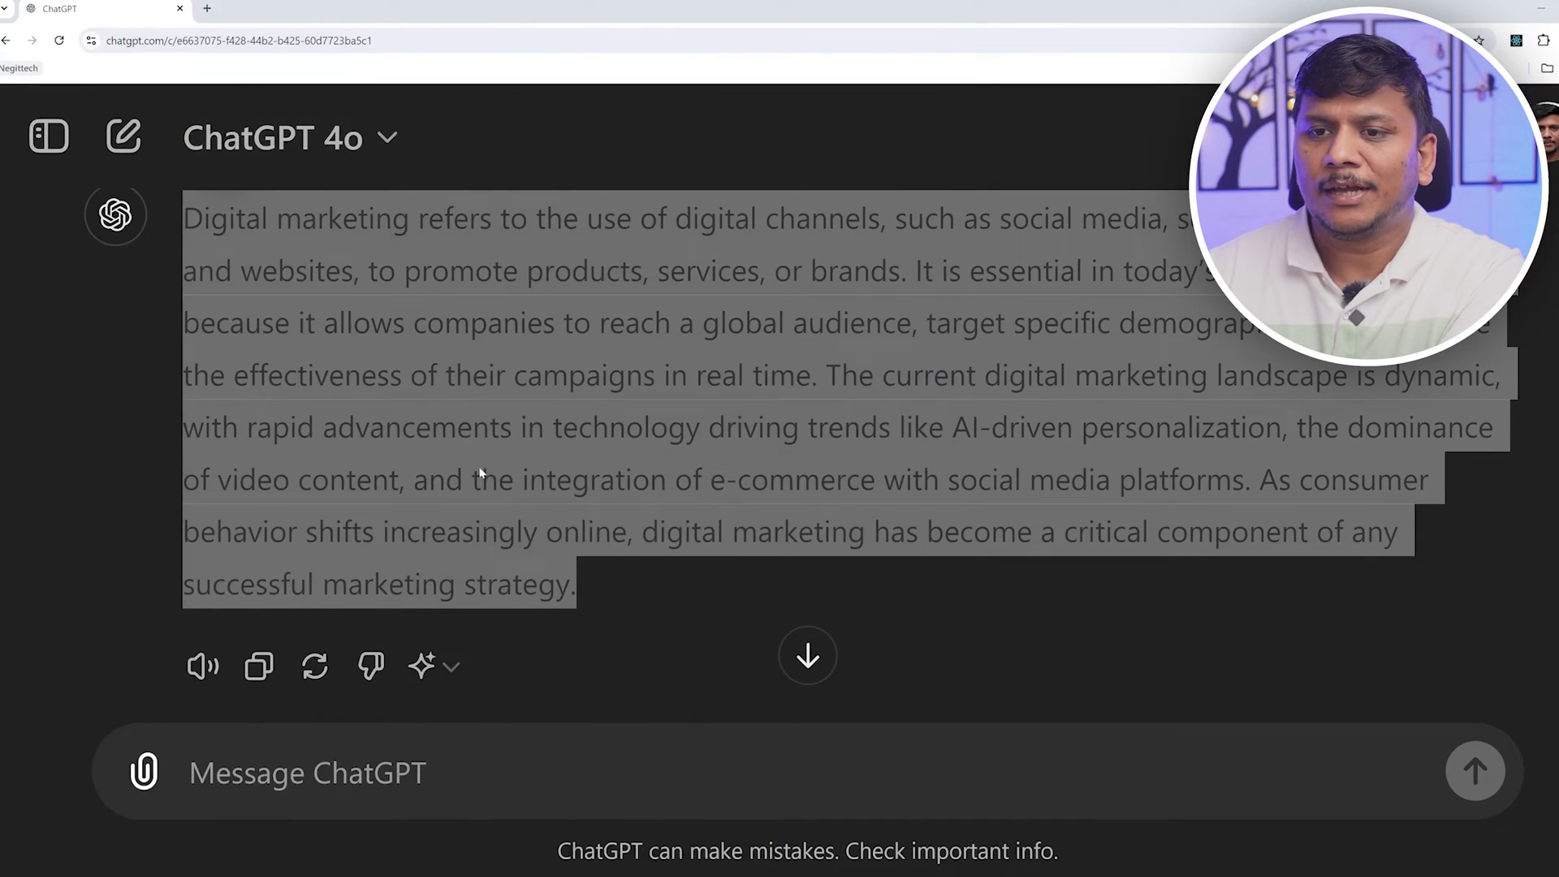
Select section 1's Introduction to Digital Marketing heading and its two bullets for the first slide
{"action": "scroll", "coordinate": [479, 473], "scroll_direction": "up", "scroll_amount": 15}
{"action": "scroll", "coordinate": [709, 386], "scroll_direction": "up", "scroll_amount": 15}
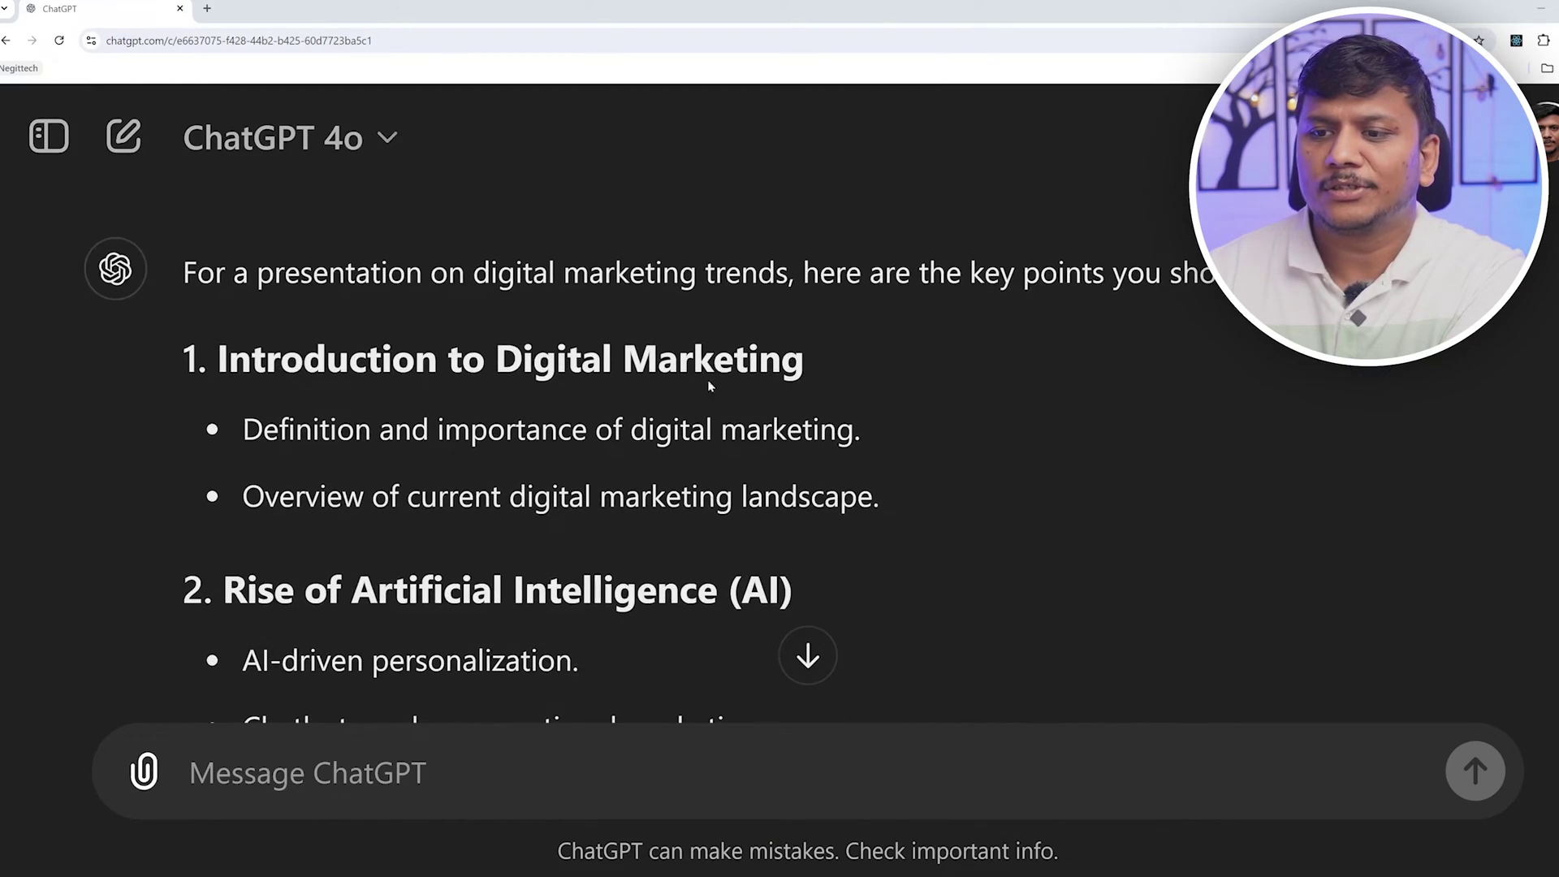
{"action": "left_click_drag", "start_coordinate": [917, 501], "coordinate": [177, 341]}
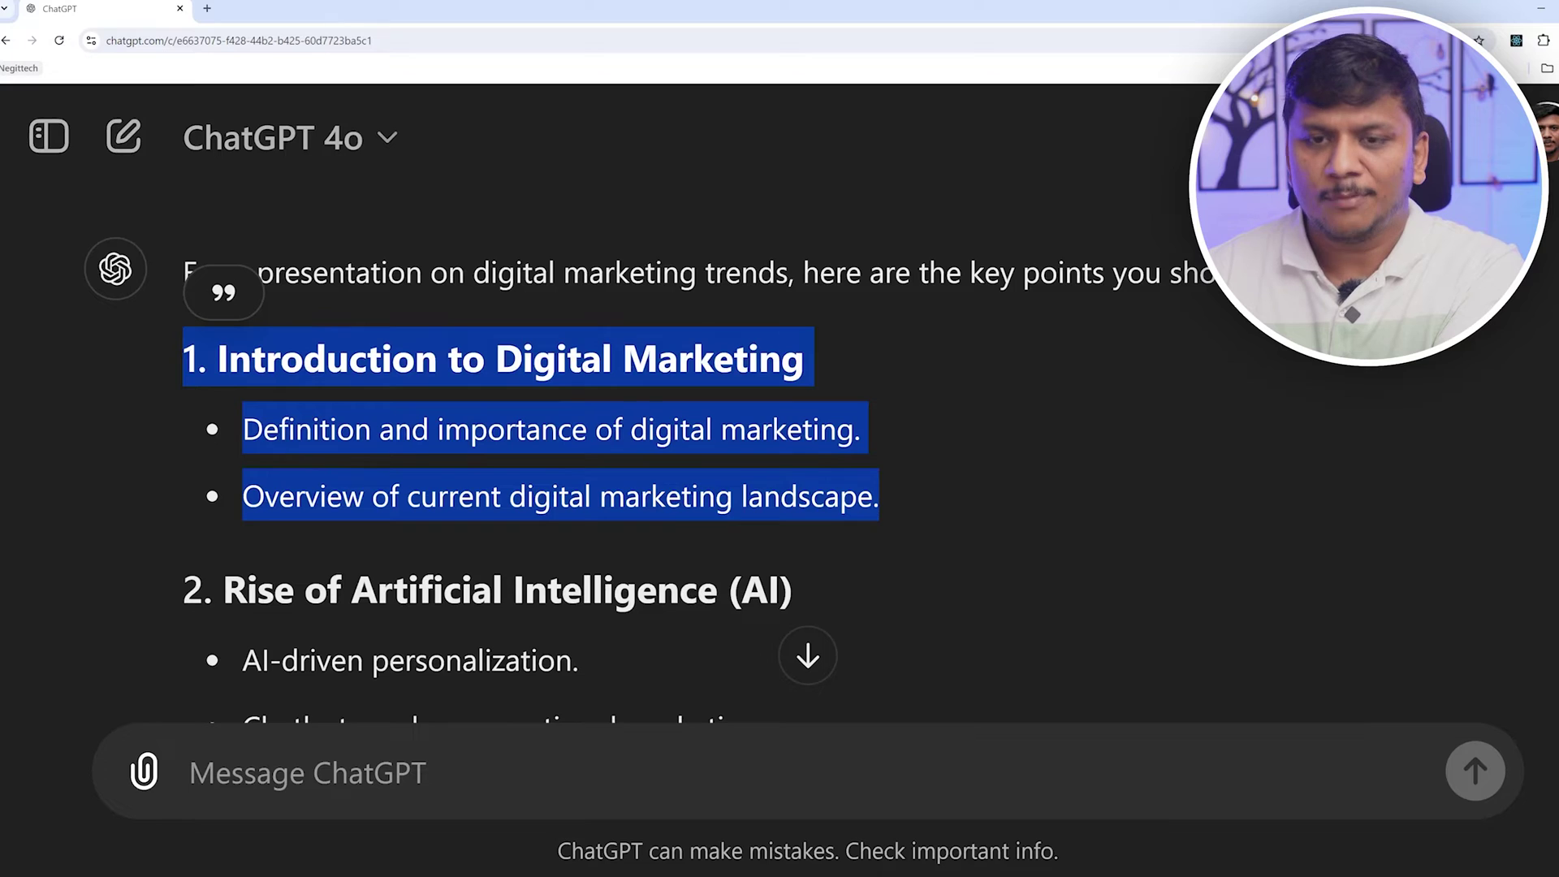
{"action": "key", "text": "alt+Tab"}
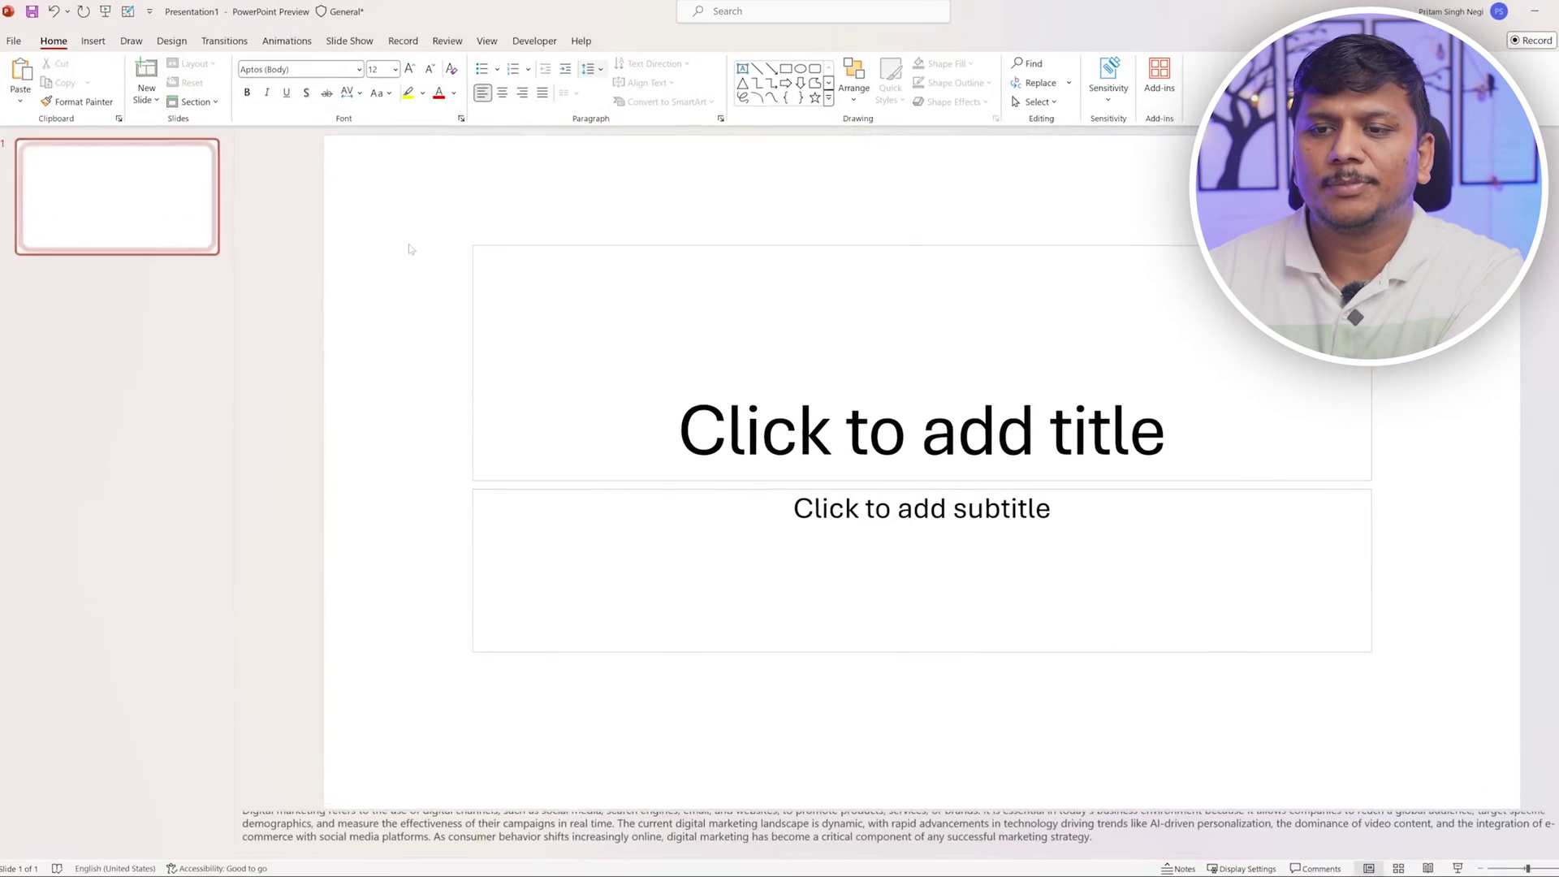
Remove the title and subtitle placeholders from slide 1
{"action": "left_click", "coordinate": [925, 430]}
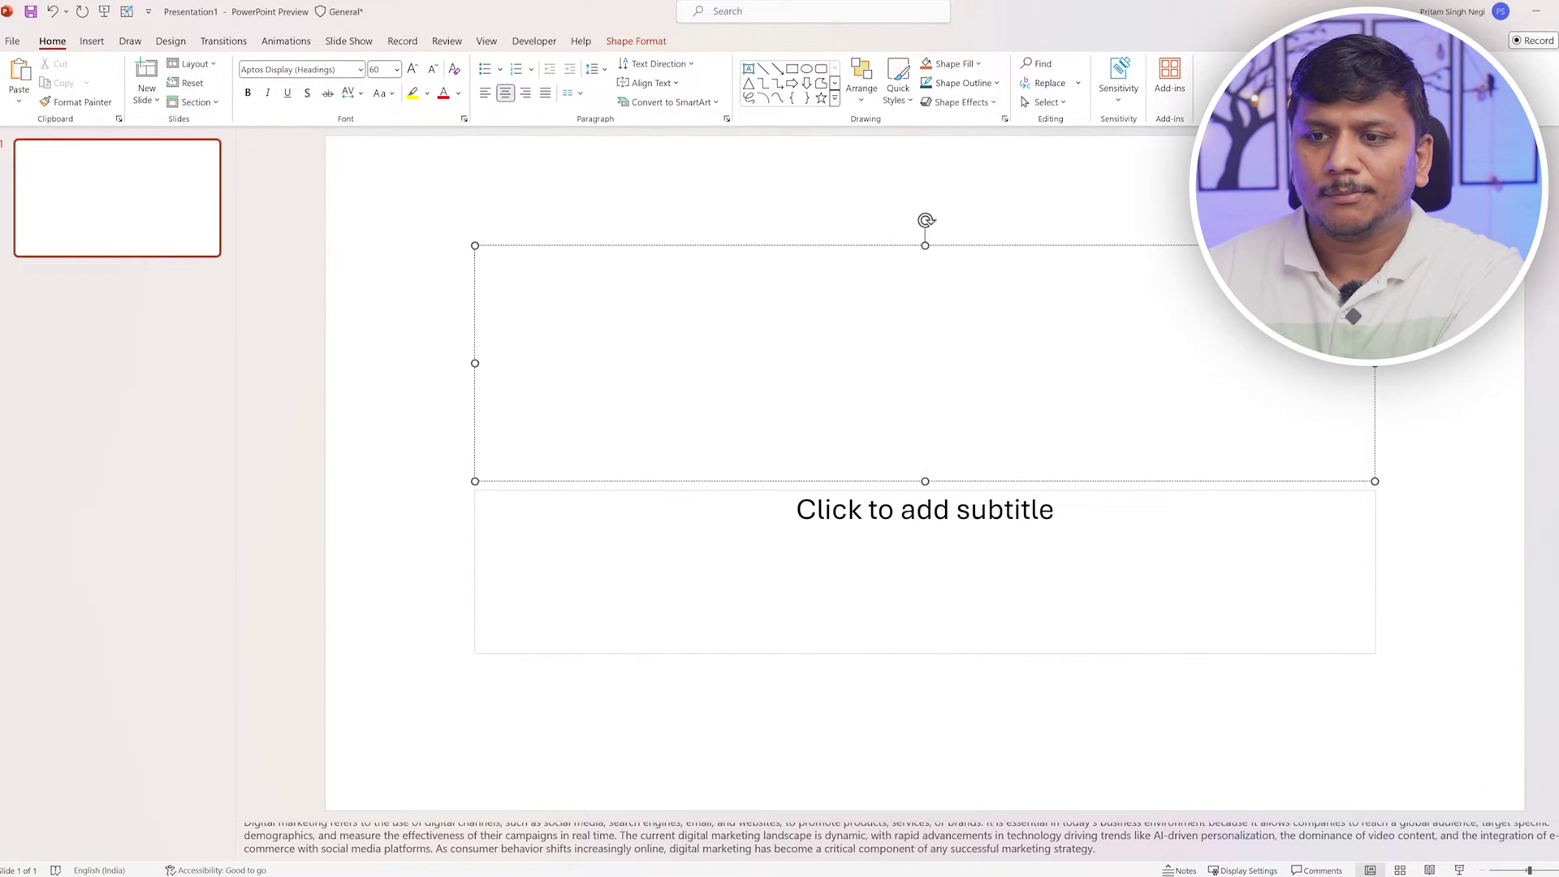
{"action": "left_click", "coordinate": [652, 245]}
{"action": "key", "text": "Delete"}
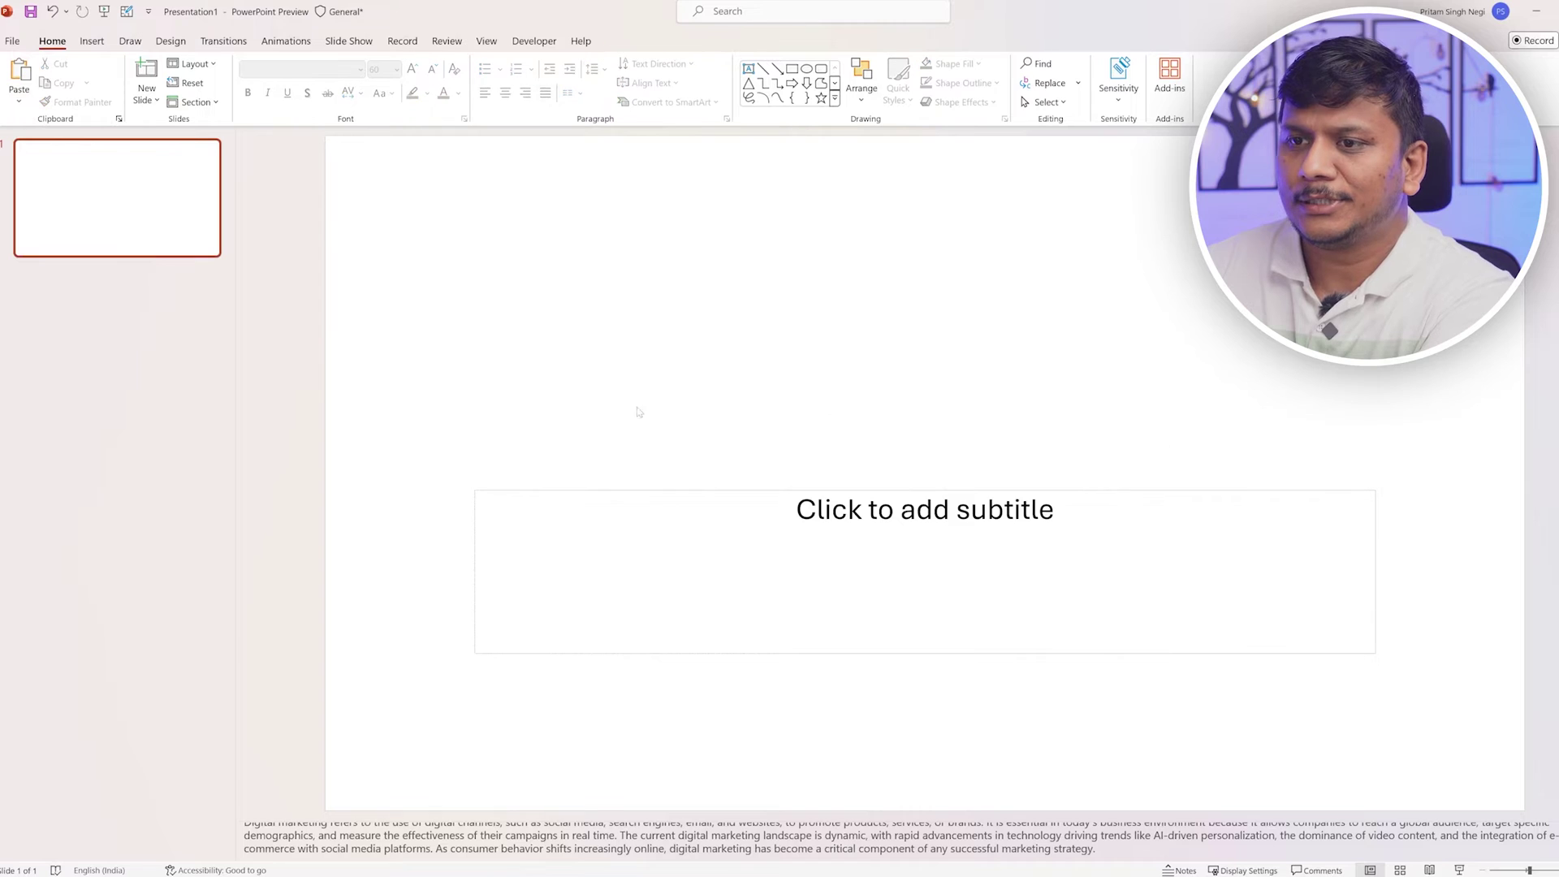
{"action": "left_click", "coordinate": [626, 491]}
{"action": "key", "text": "Delete"}
Paste the introduction heading and bullets onto slide 1, sized and placed at the top-left
{"action": "type", "text": "1. Introduction to Digital Marketing •Definition and importance of digital marketing. •Overview of current digital marketing landscape."}
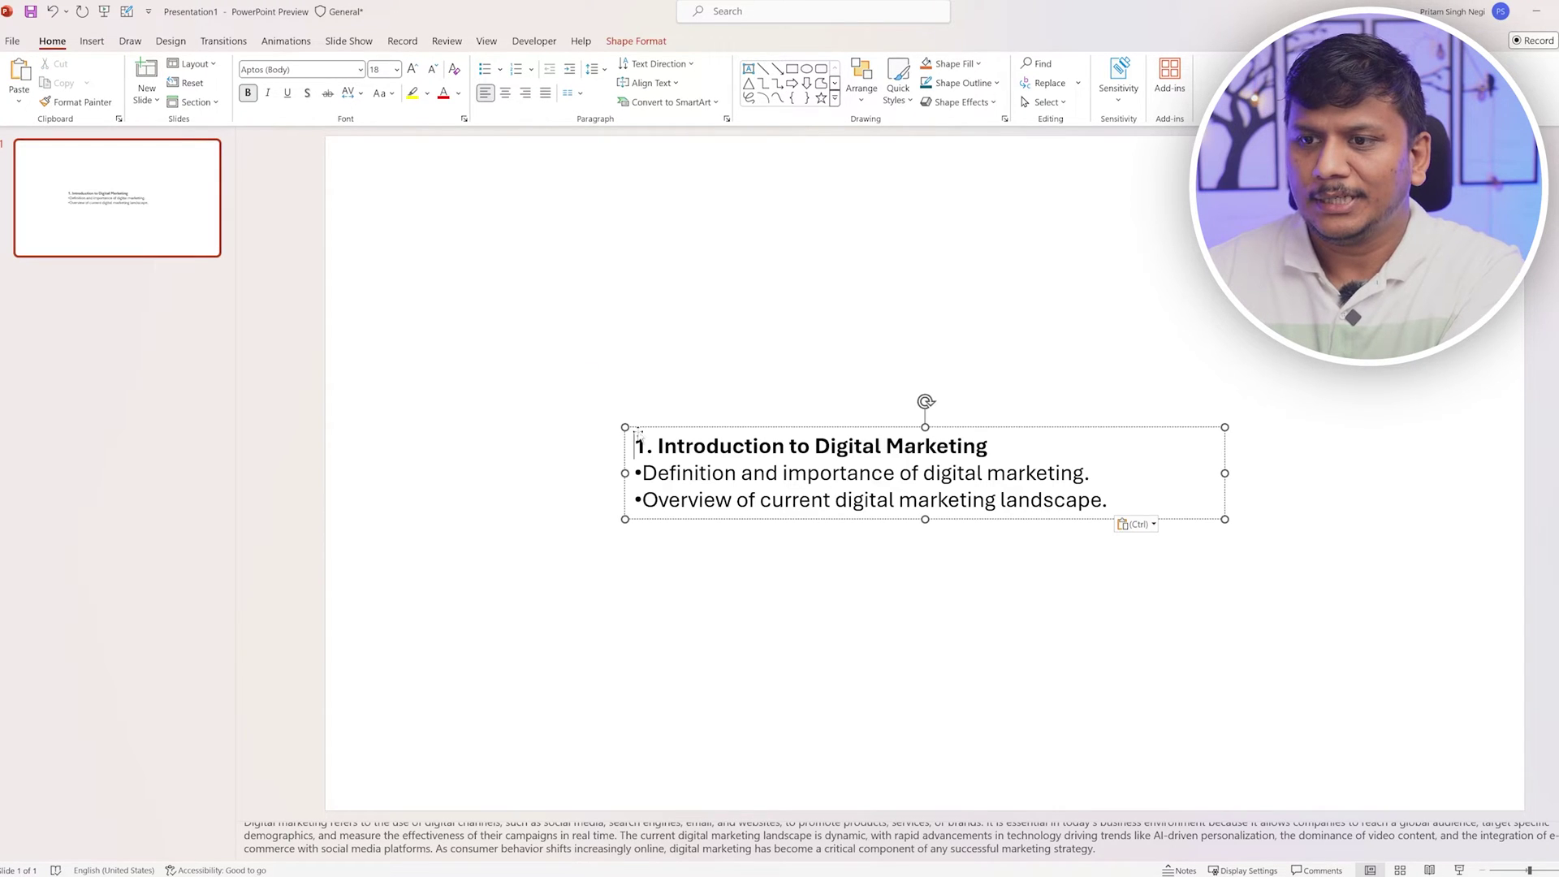
{"action": "left_click_drag", "start_coordinate": [624, 426], "coordinate": [411, 209]}
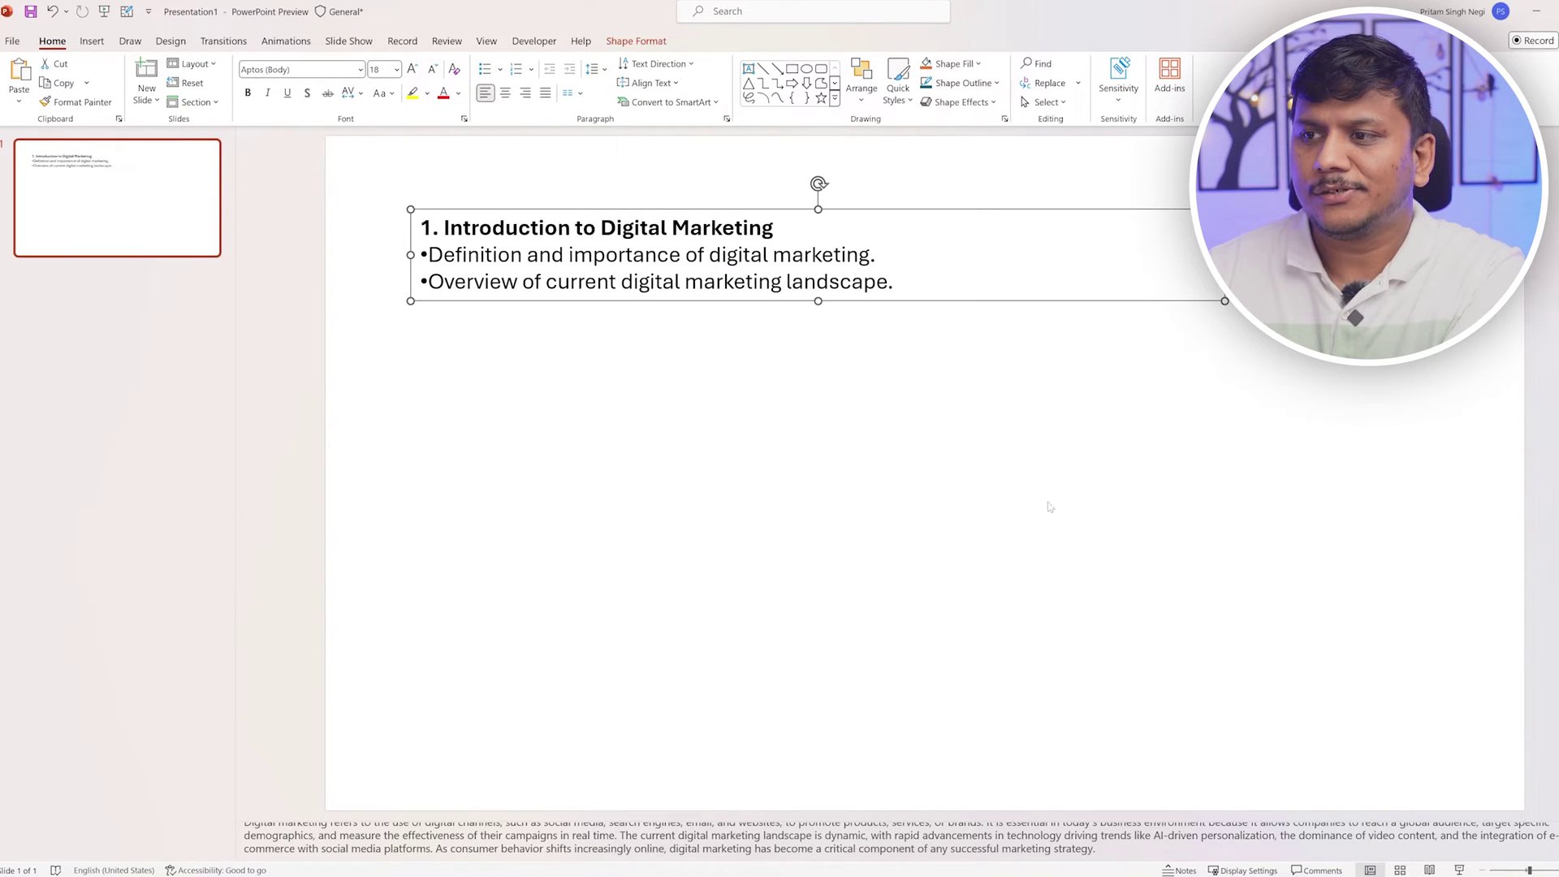
{"action": "left_click_drag", "start_coordinate": [1225, 255], "coordinate": [1141, 432]}
{"action": "left_click", "coordinate": [911, 463]}
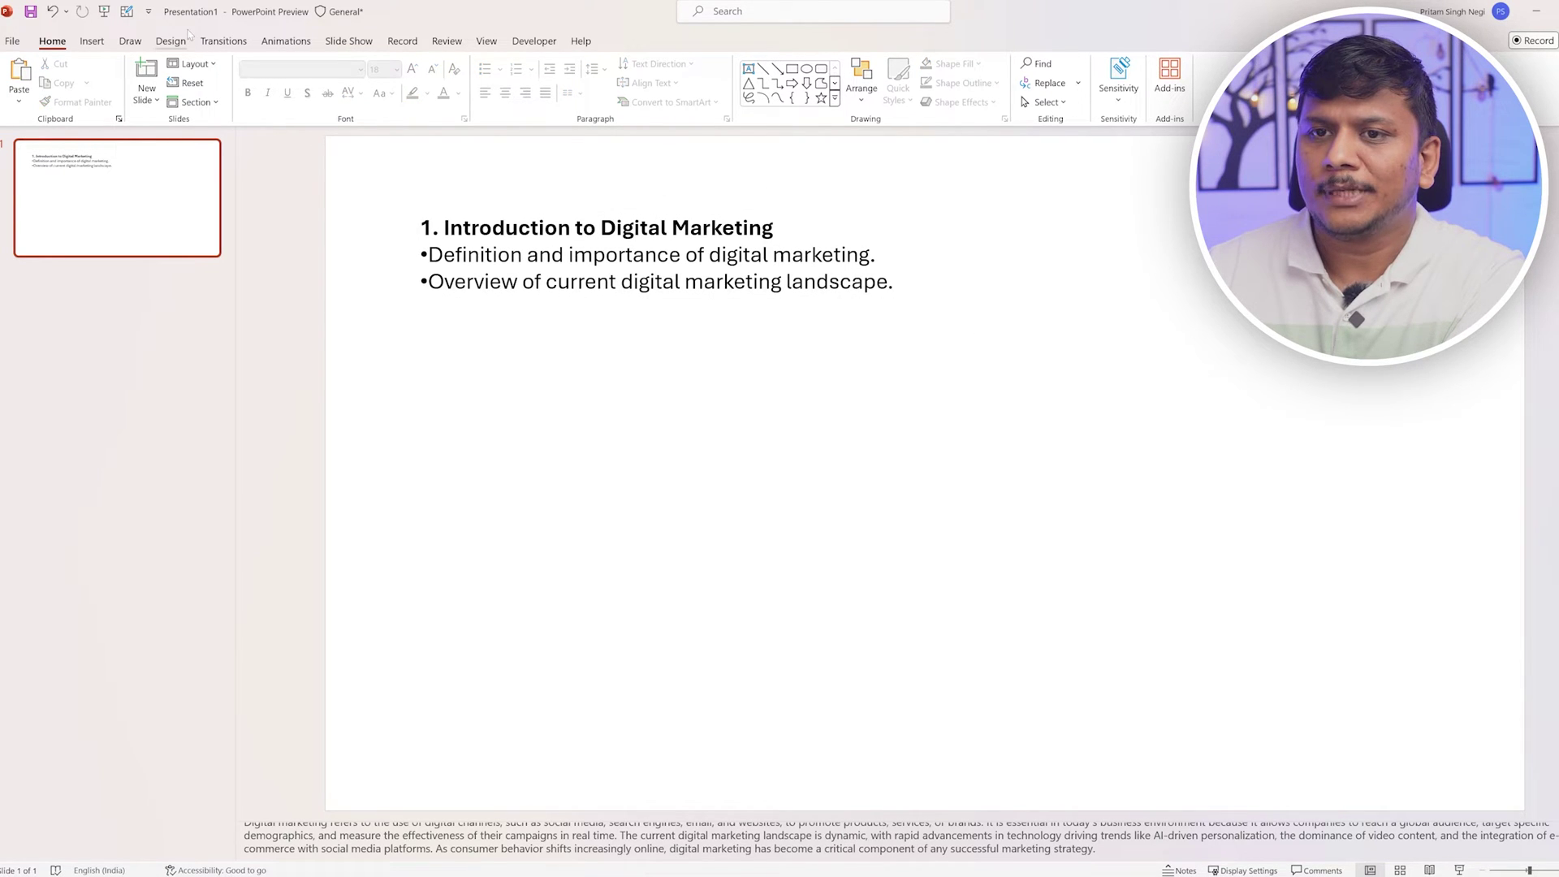
{"action": "left_click", "coordinate": [105, 12]}
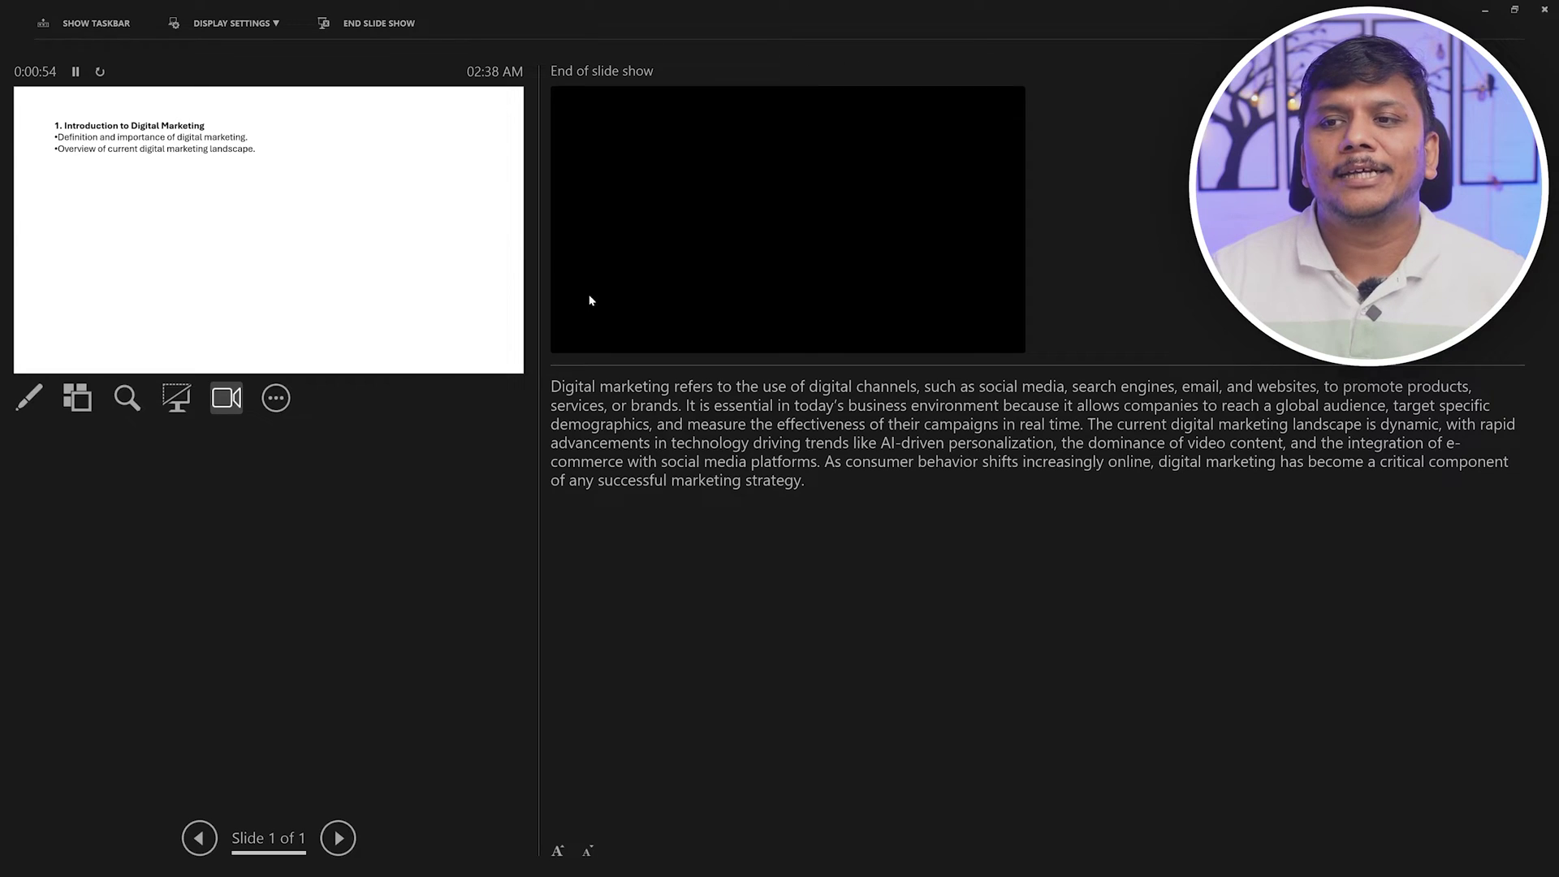
End the one-slide show after reviewing it in Presenter View
{"action": "key", "text": "Escape"}
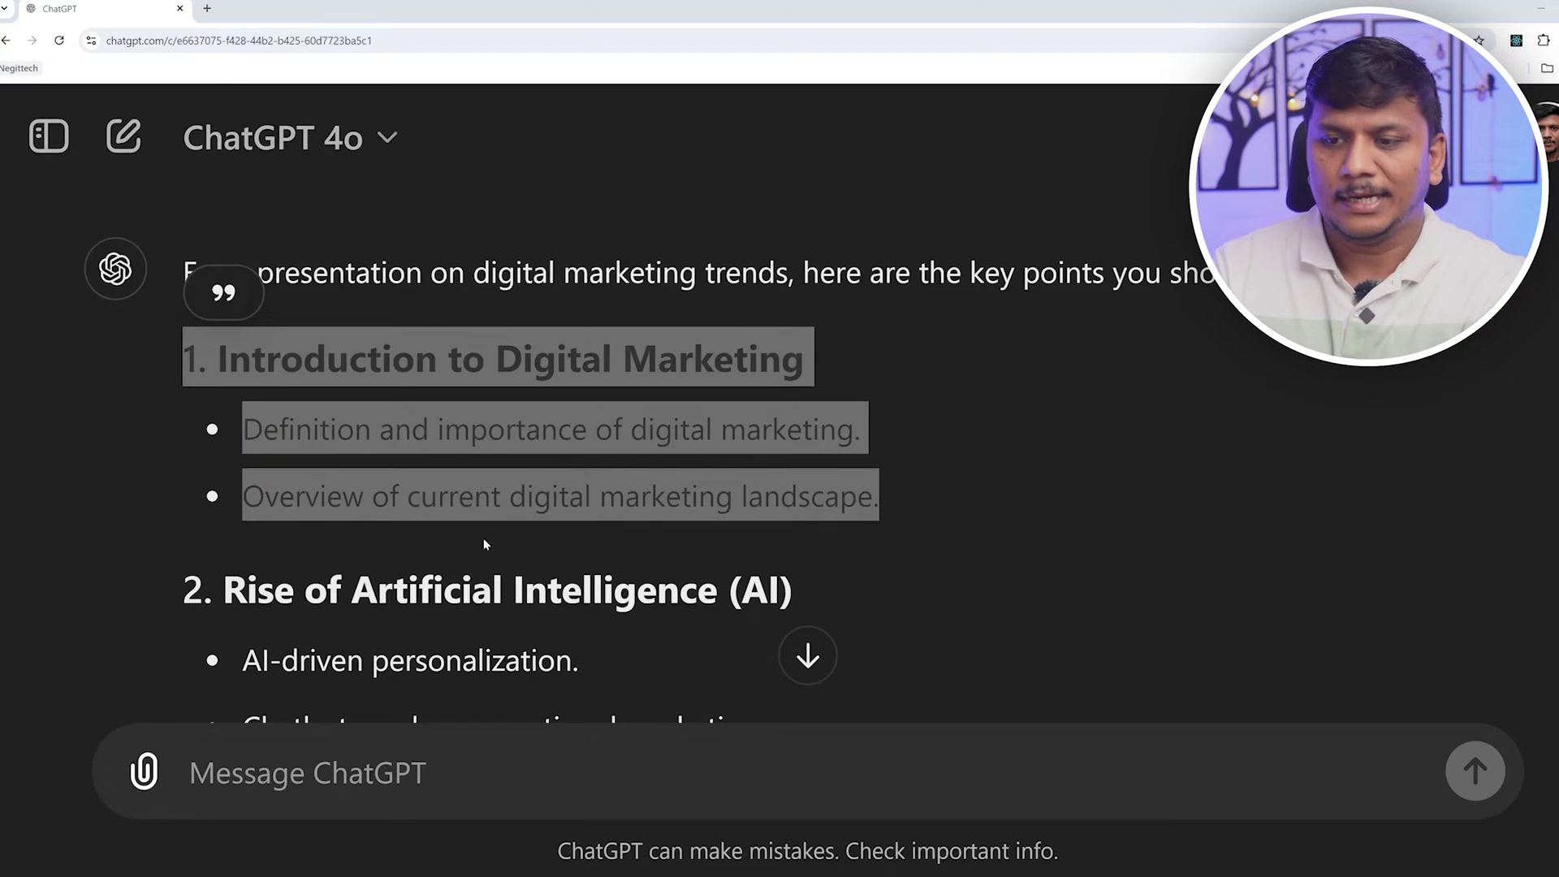
Ask ChatGPT how to visualize the introduction slide and how to make it more visually appealing
{"action": "left_click", "coordinate": [445, 766]}
{"action": "type", "text": "What’s the best way to visualize this data in a PowerPoint slide?"}
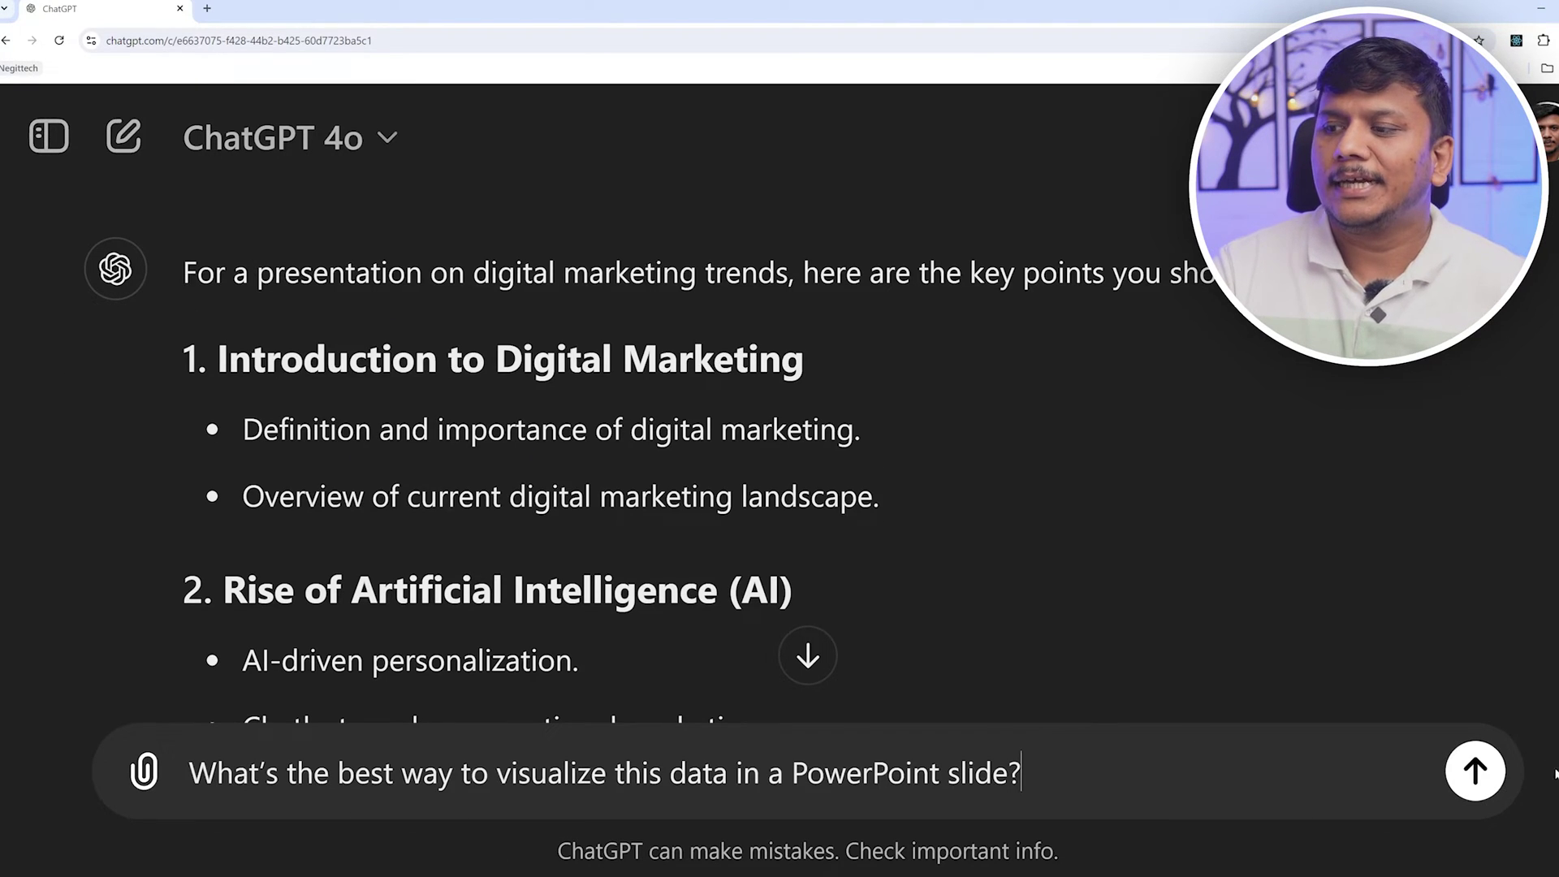
{"action": "left_click", "coordinate": [1475, 771]}
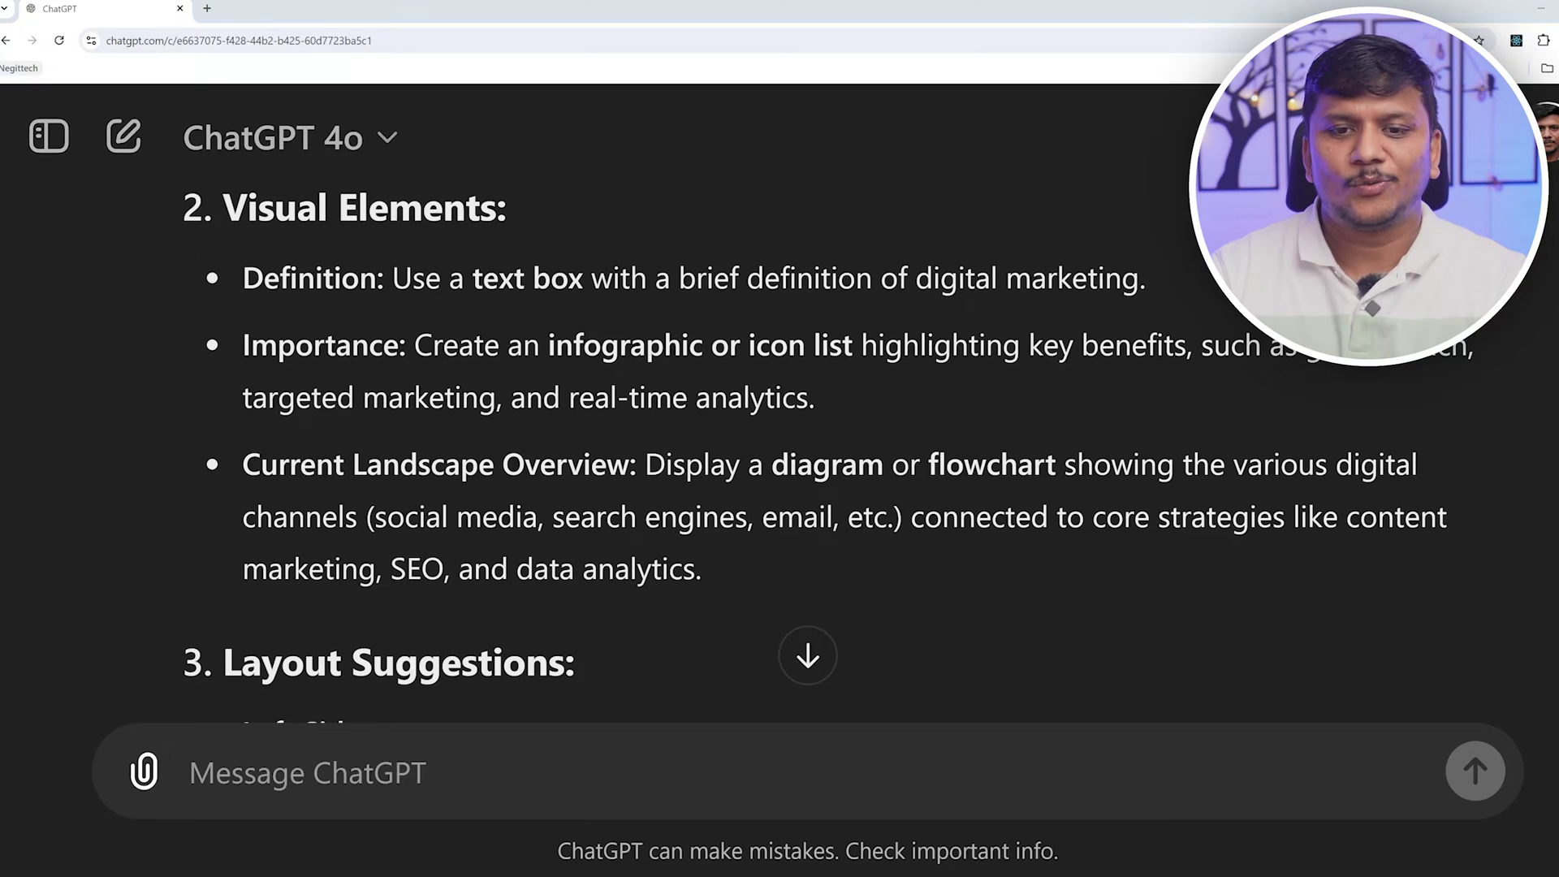
{"action": "type", "text": "How can I make this slide more visually appealing?"}
{"action": "key", "text": "Return"}
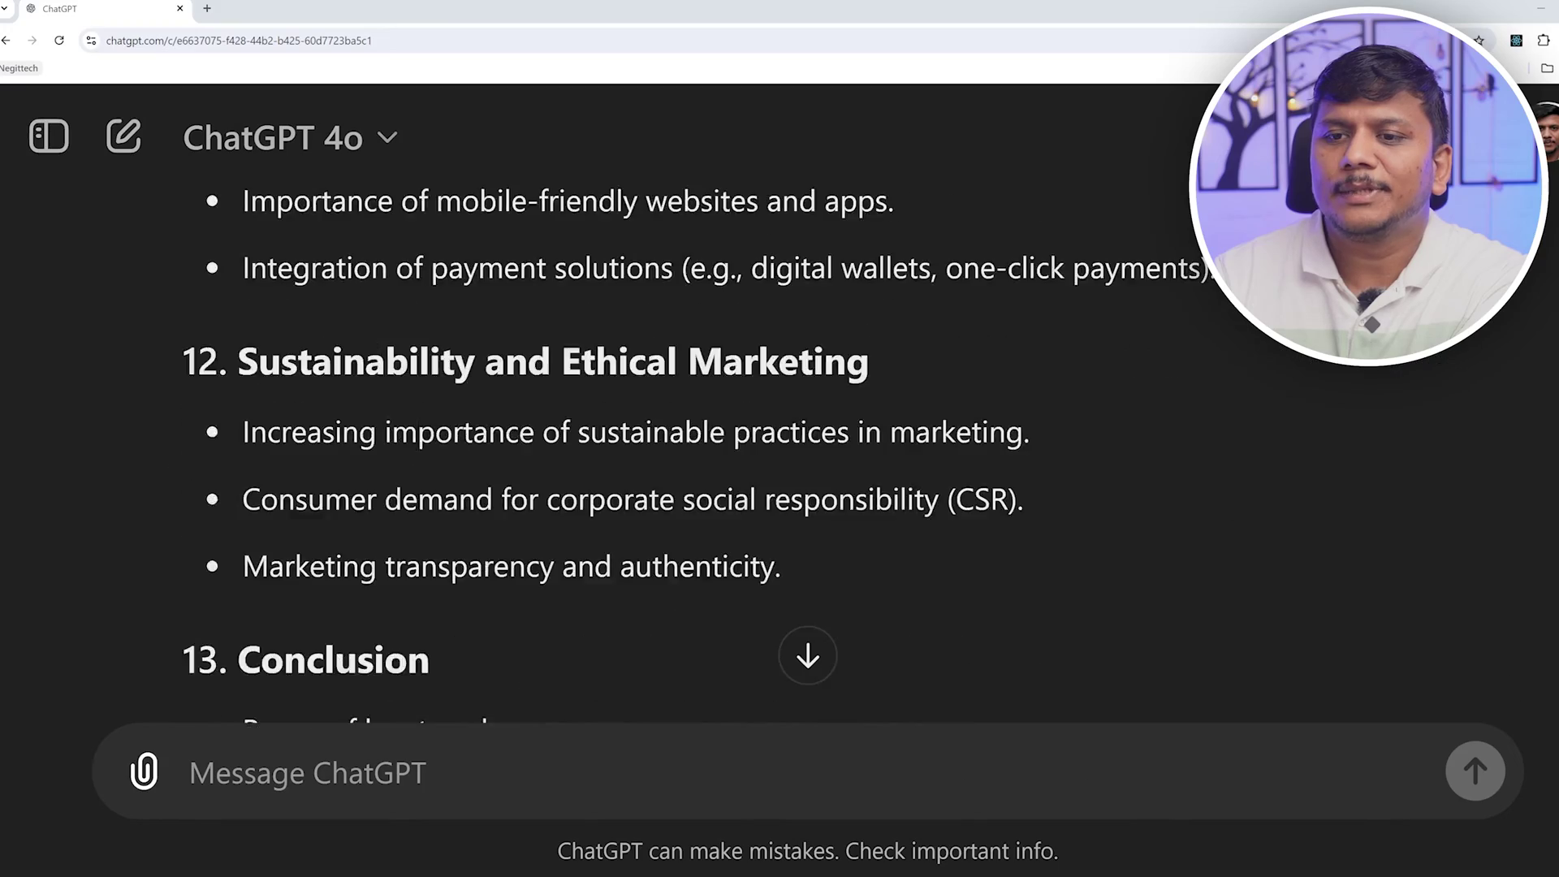
Select the whole outline from section 1 through section 13
{"action": "scroll", "coordinate": [459, 281], "scroll_direction": "up", "scroll_amount": 20}
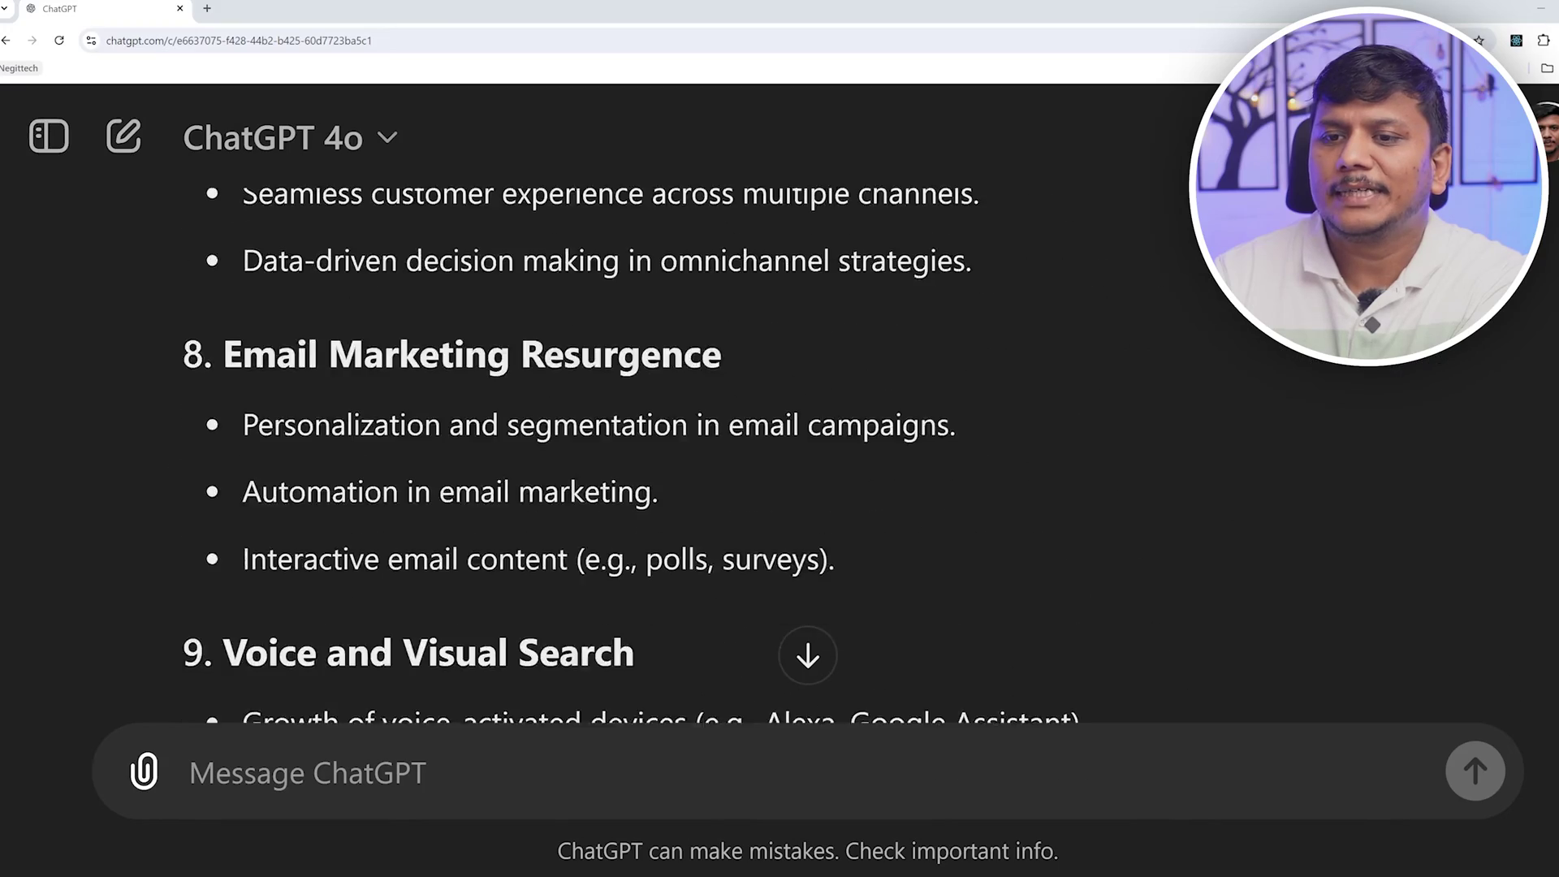
{"action": "scroll", "coordinate": [459, 281], "scroll_direction": "up", "scroll_amount": 5}
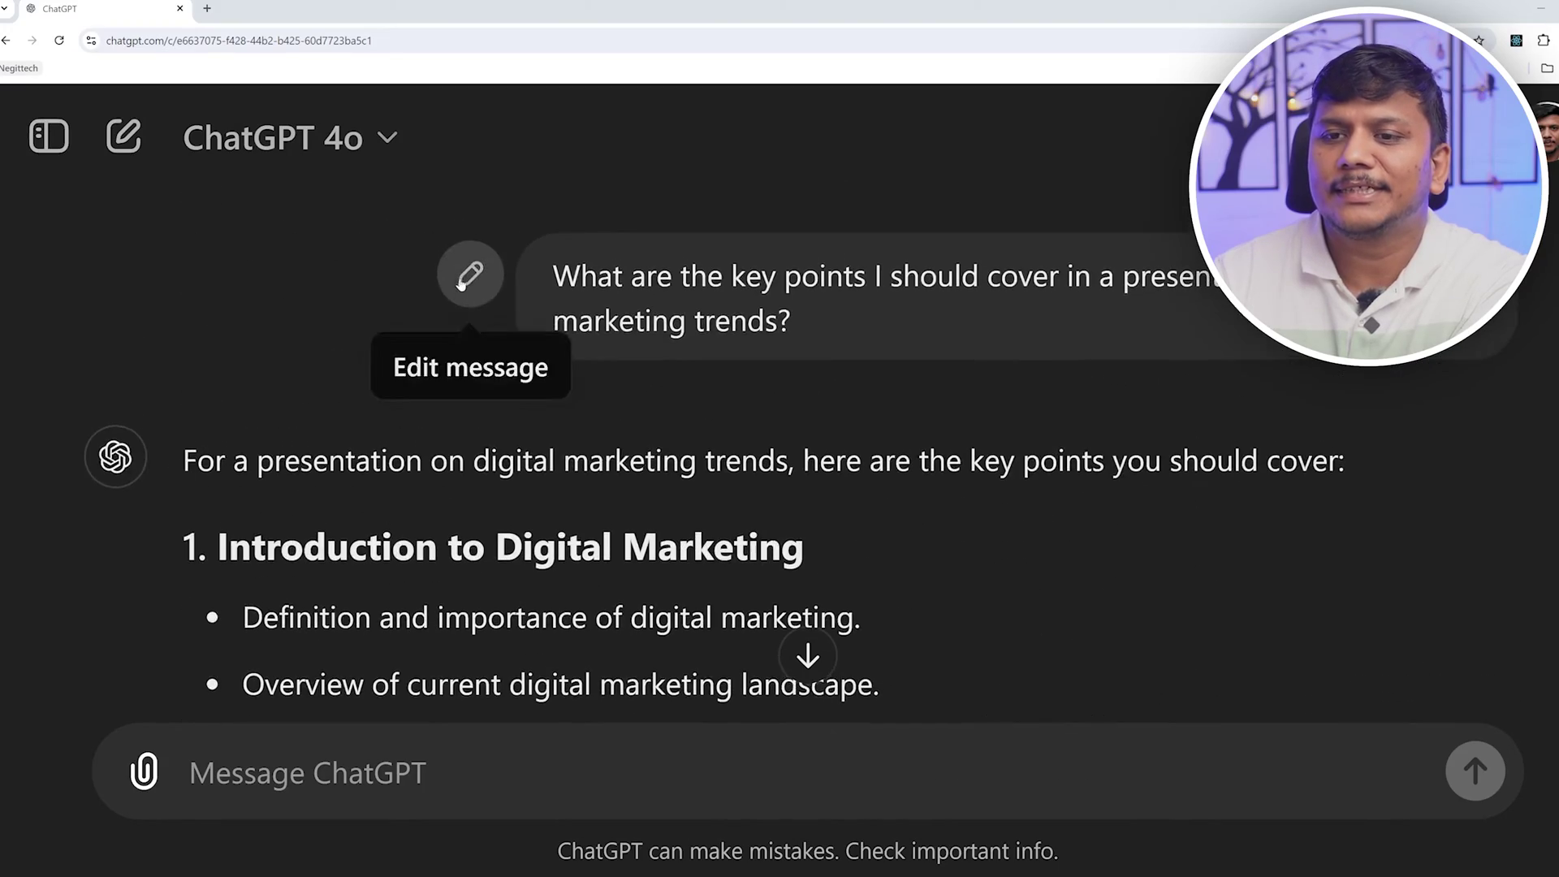
{"action": "scroll", "coordinate": [459, 276], "scroll_direction": "down", "scroll_amount": 4}
{"action": "left_click_drag", "start_coordinate": [183, 248], "coordinate": [820, 439]}
{"action": "scroll", "coordinate": [515, 536], "scroll_direction": "down", "scroll_amount": 15}
{"action": "scroll", "coordinate": [671, 487], "scroll_direction": "down", "scroll_amount": 15}
{"action": "scroll", "coordinate": [674, 455], "scroll_direction": "down", "scroll_amount": 2}
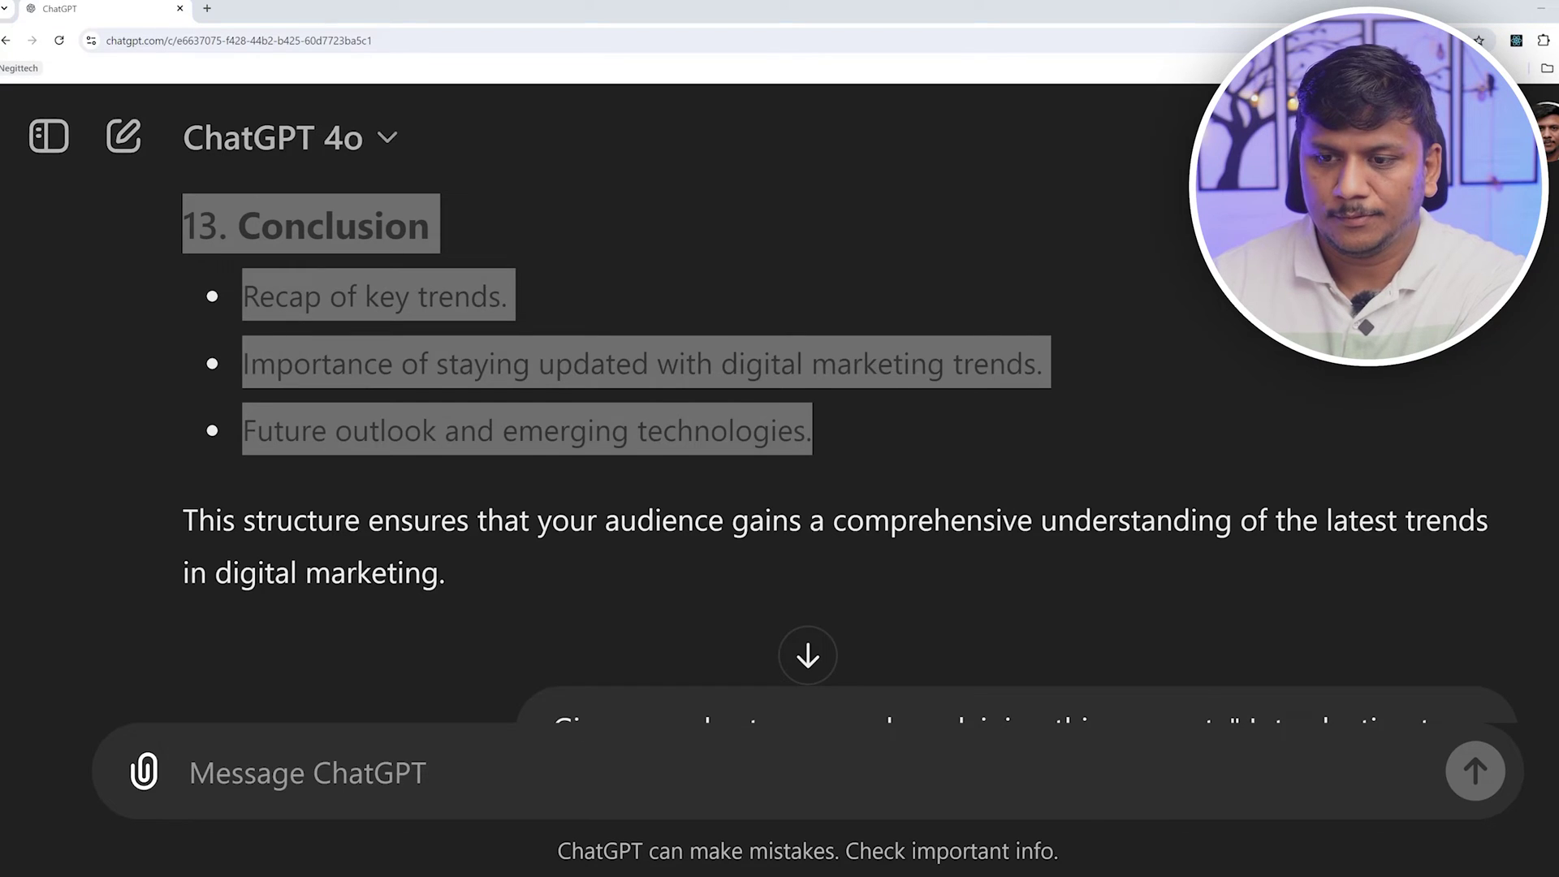
Send the summary slide request, adding 'this is the whole content' with the quoted outline
{"action": "left_click", "coordinate": [731, 773]}
{"action": "type", "text": "generate a summary slide to wrap things up."}
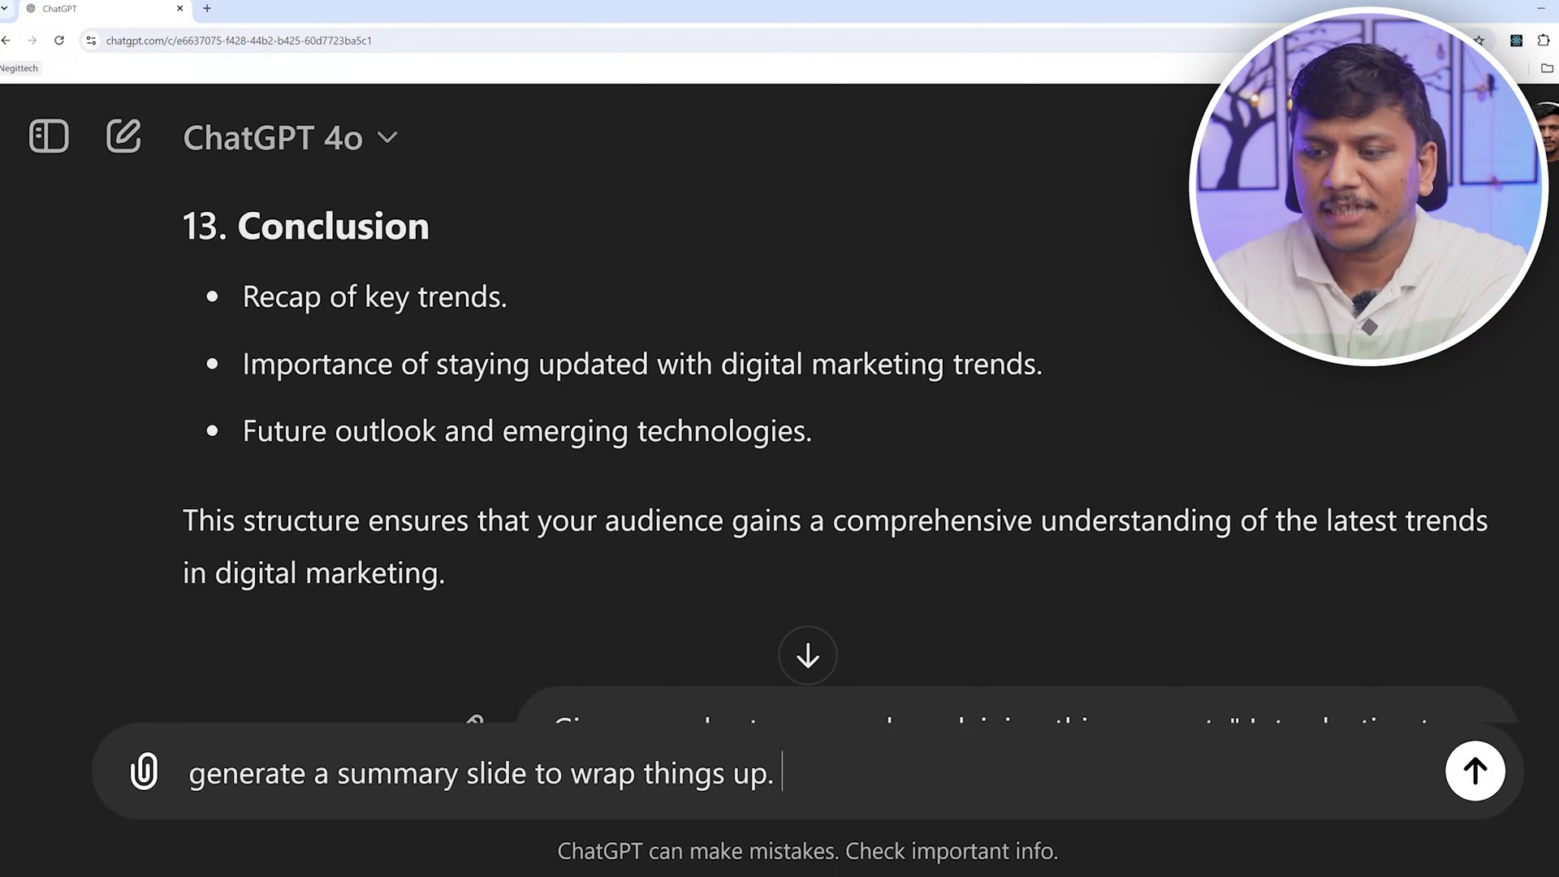
{"action": "type", "text": "\""}
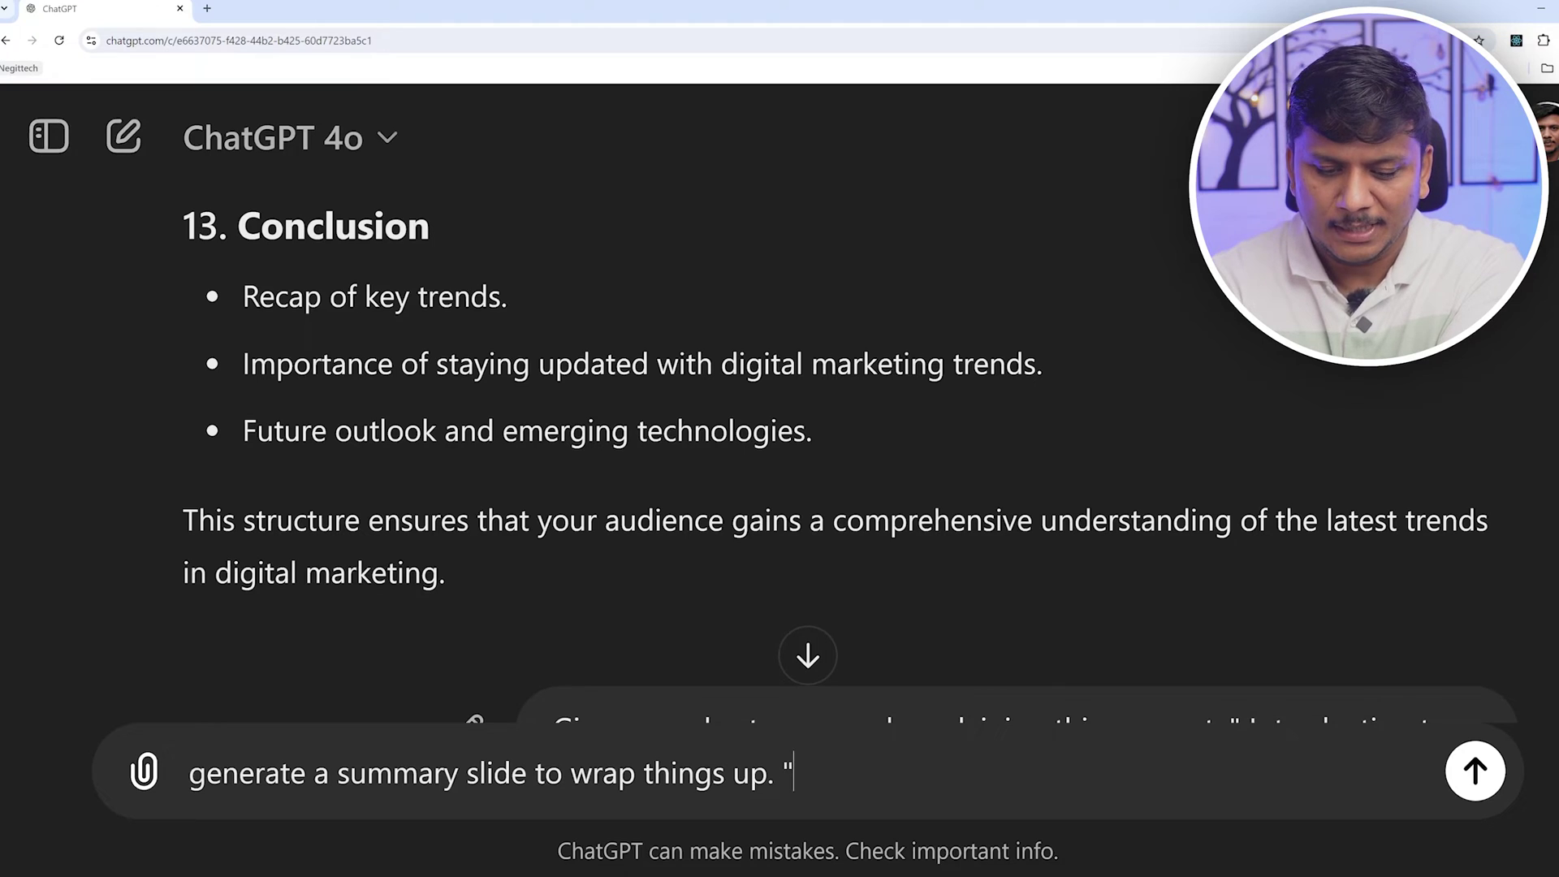
{"action": "key", "text": "BackSpace"}
{"action": "type", "text": "thiss"}
{"action": "key", "text": "BackSpace"}
{"action": "type", "text": "is the whole c"}
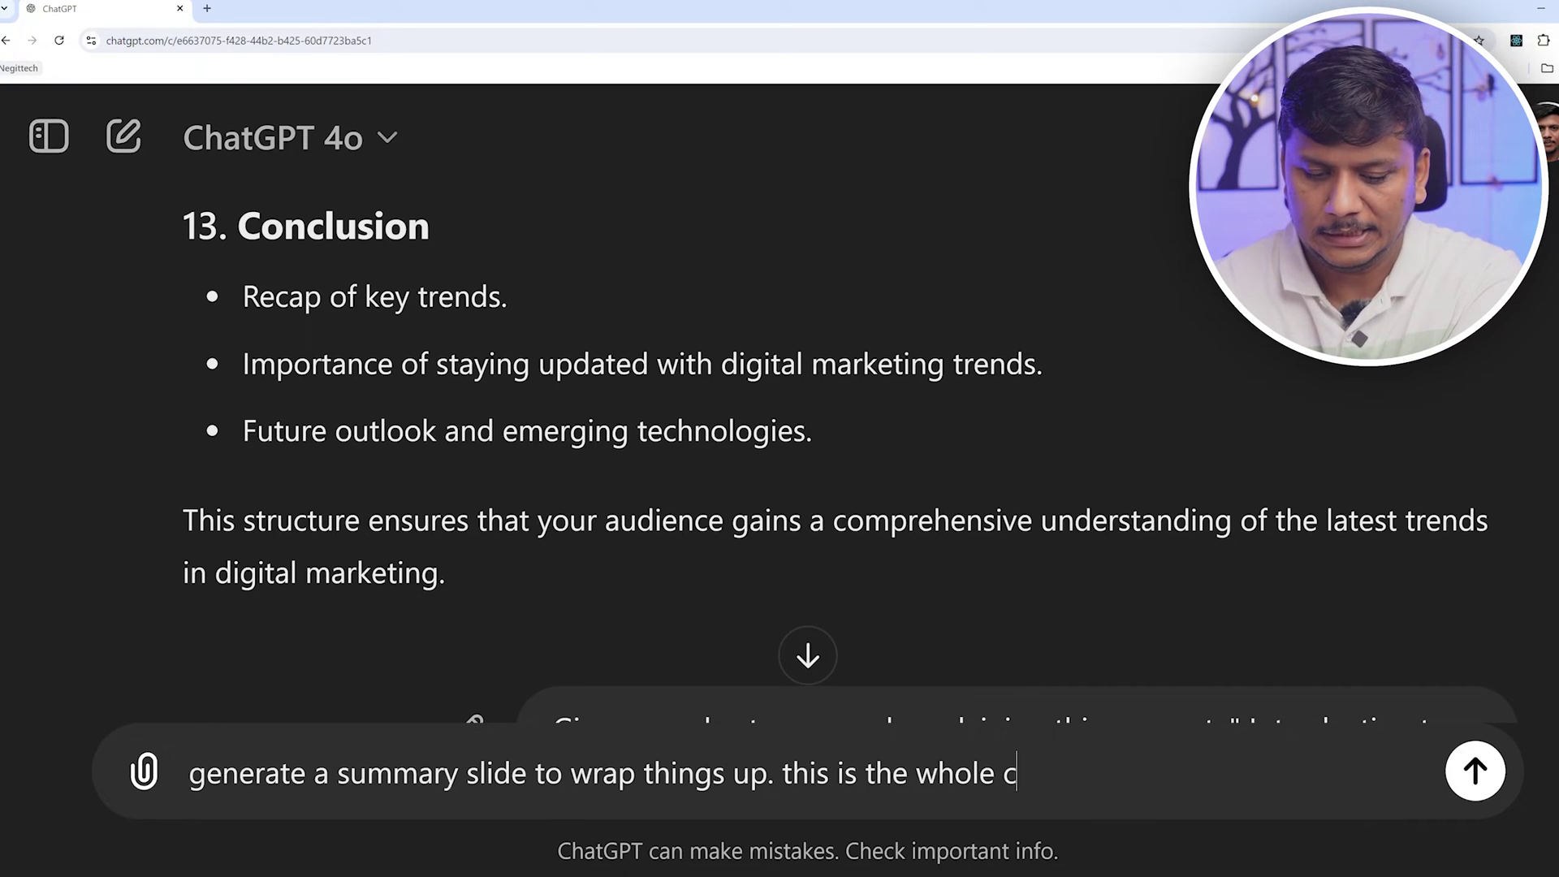
{"action": "type", "text": "ontent \""}
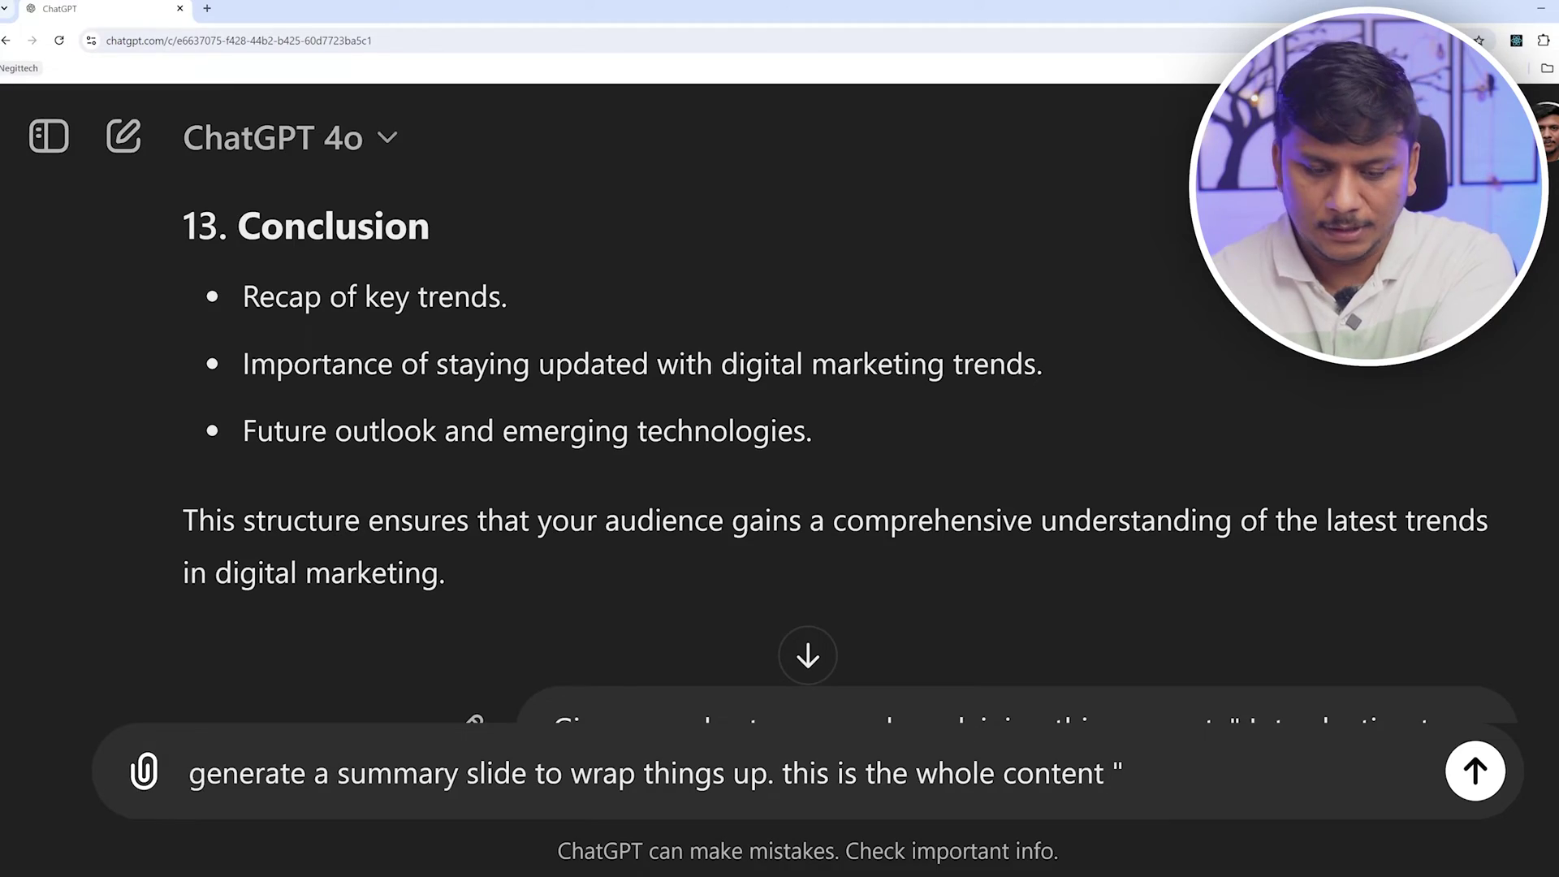
{"action": "key", "text": "super+v"}
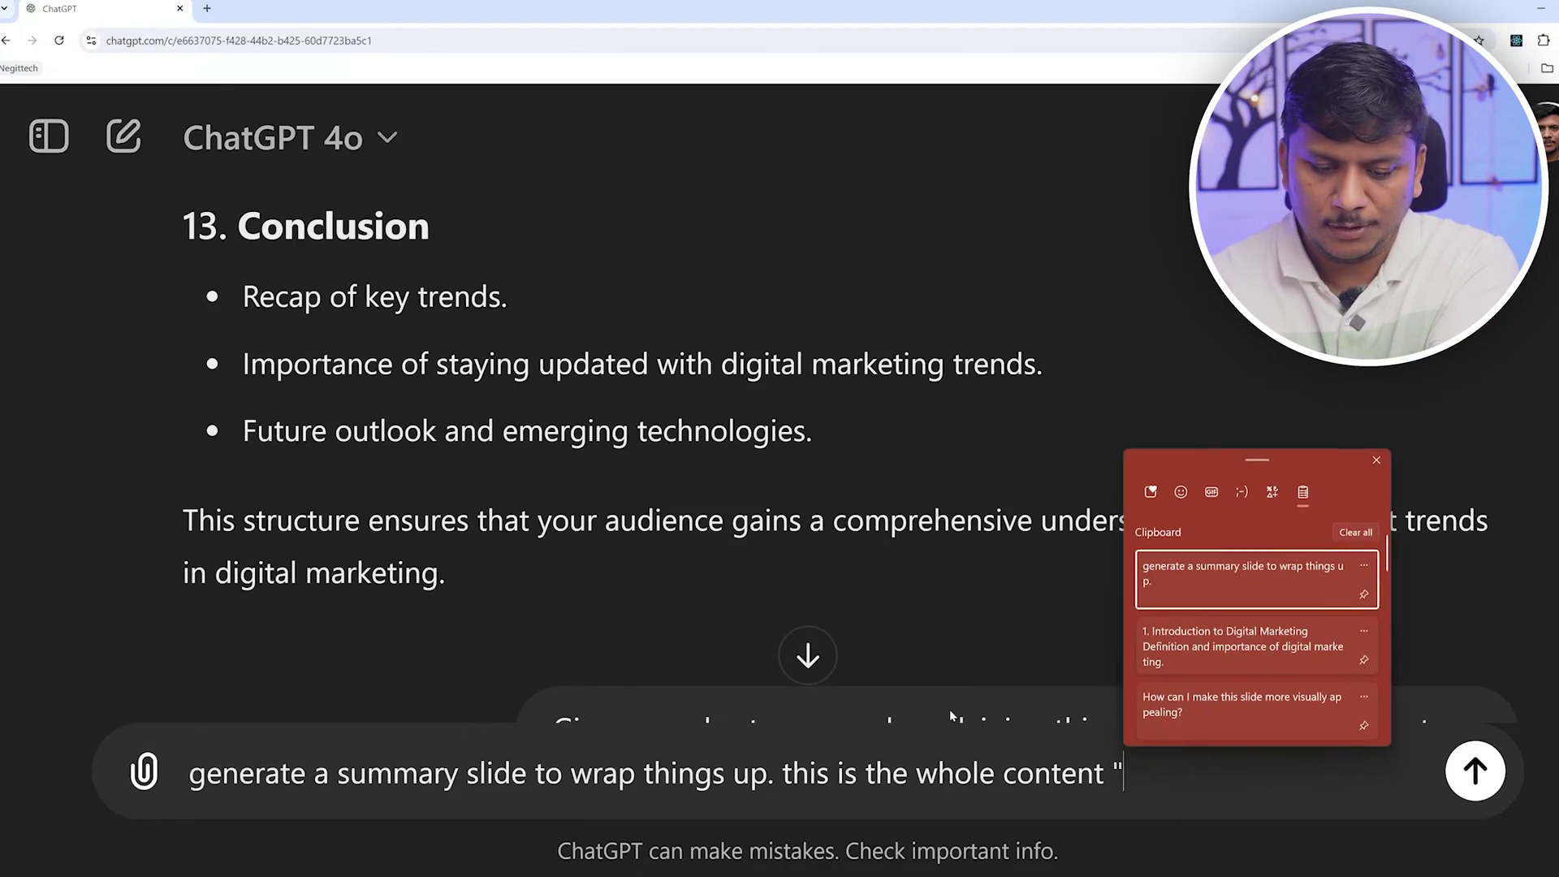
{"action": "left_click", "coordinate": [1208, 664]}
{"action": "type", "text": "\""}
{"action": "key", "text": "Return"}
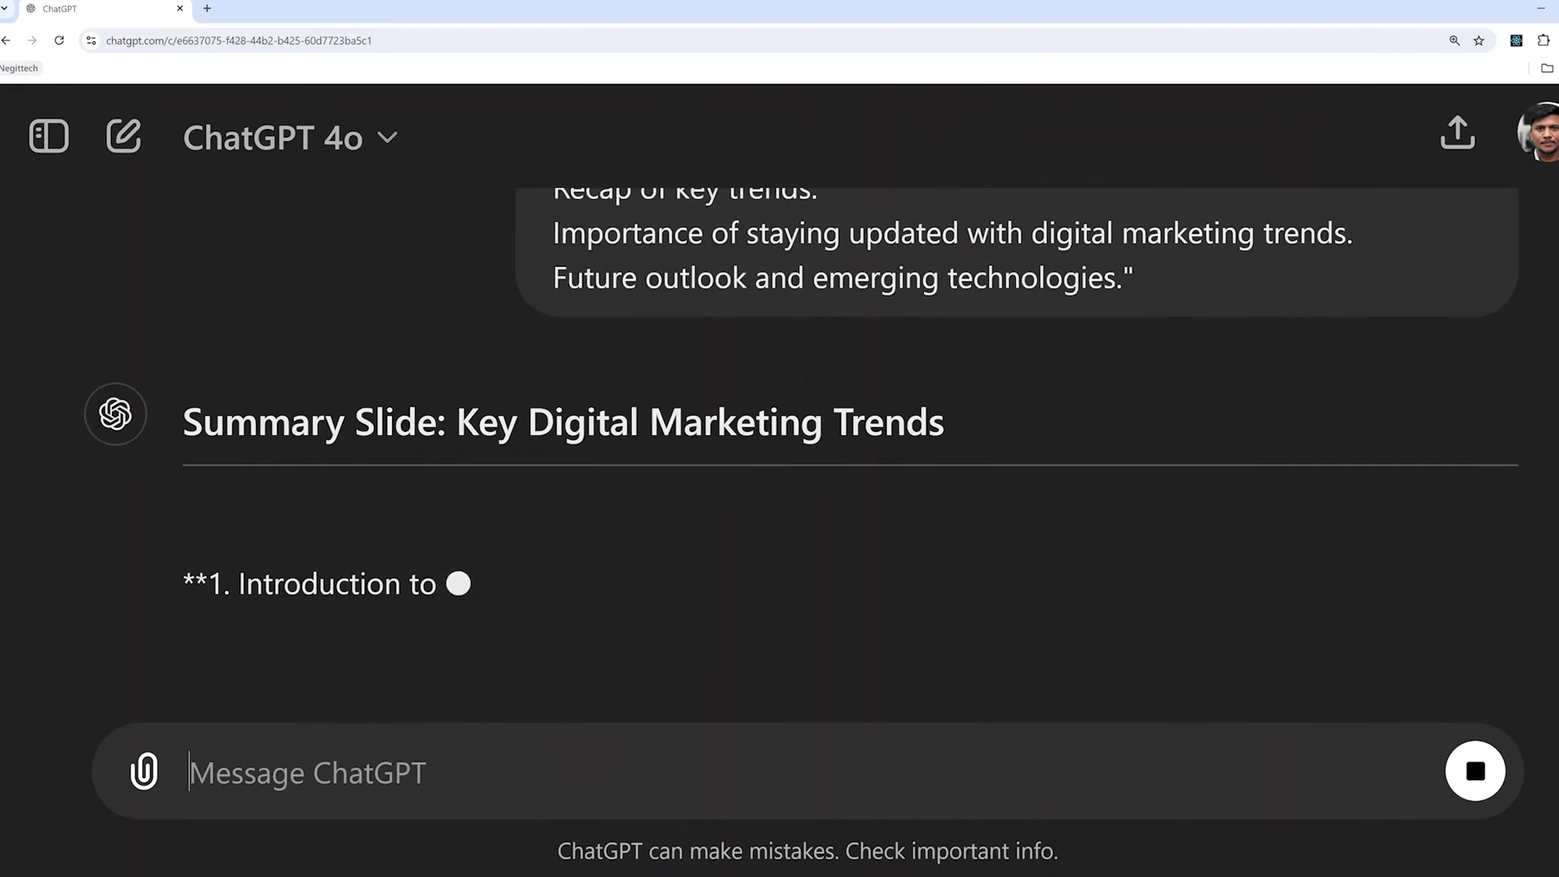
Scroll through the summary slide reply down to its closing overview note
{"action": "scroll", "coordinate": [718, 355], "scroll_direction": "down", "scroll_amount": 15}
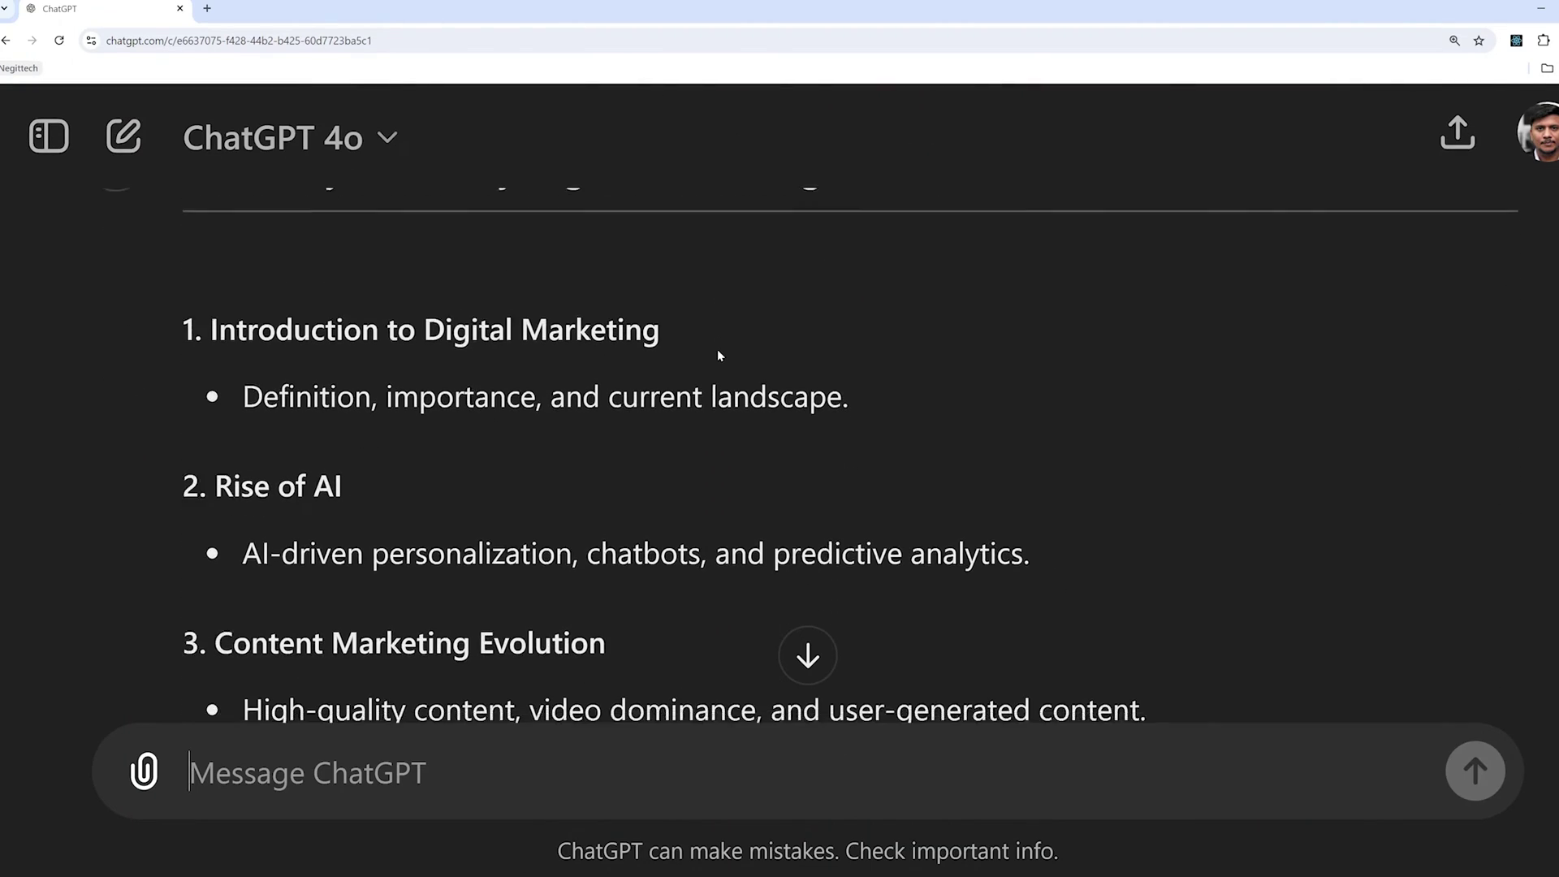
{"action": "scroll", "coordinate": [732, 342], "scroll_direction": "down", "scroll_amount": 5}
{"action": "scroll", "coordinate": [733, 341], "scroll_direction": "up", "scroll_amount": 3}
{"action": "scroll", "coordinate": [732, 341], "scroll_direction": "down", "scroll_amount": 4}
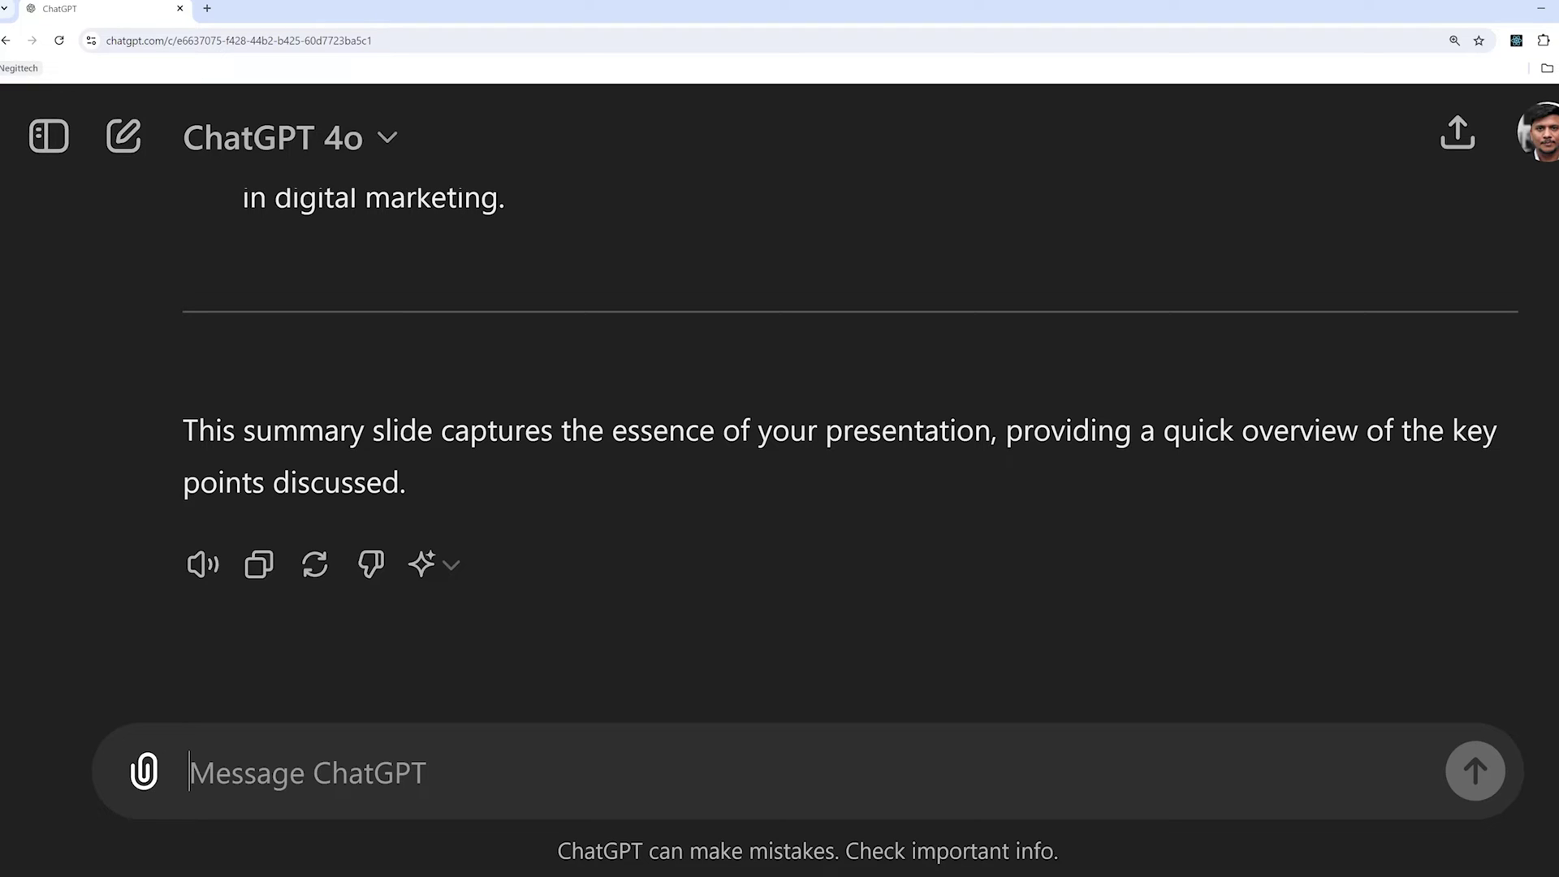
Have ChatGPT generate the complete deck in PPT format, then download and open Digital_Marketing_Trends_Presentation.pptx
{"action": "type", "text": "gener"}
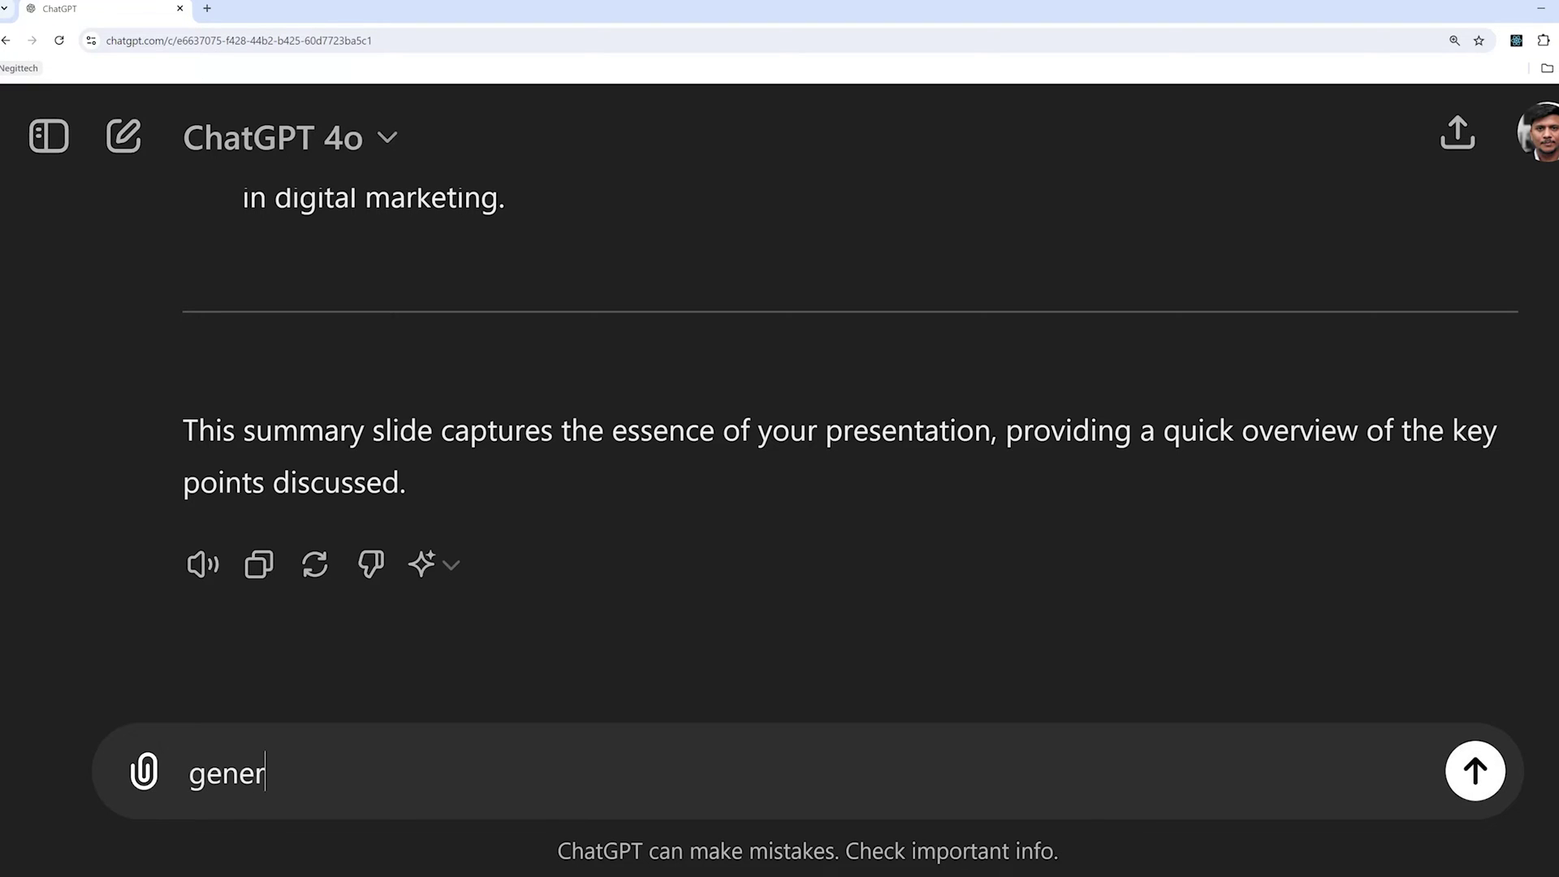
{"action": "type", "text": "ate complete p"}
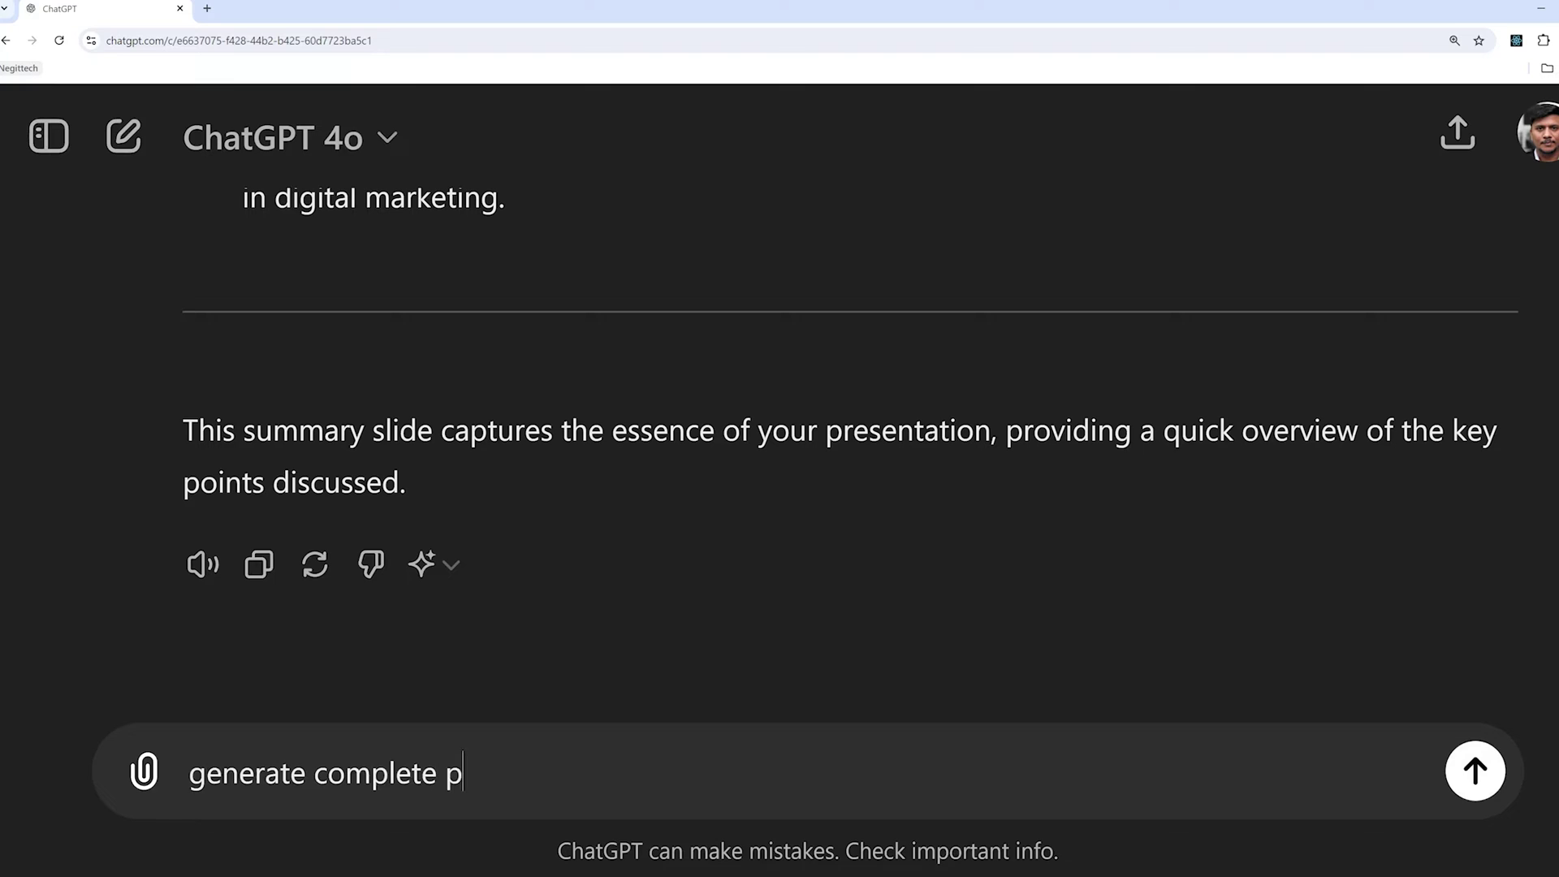
{"action": "type", "text": "resentatio"}
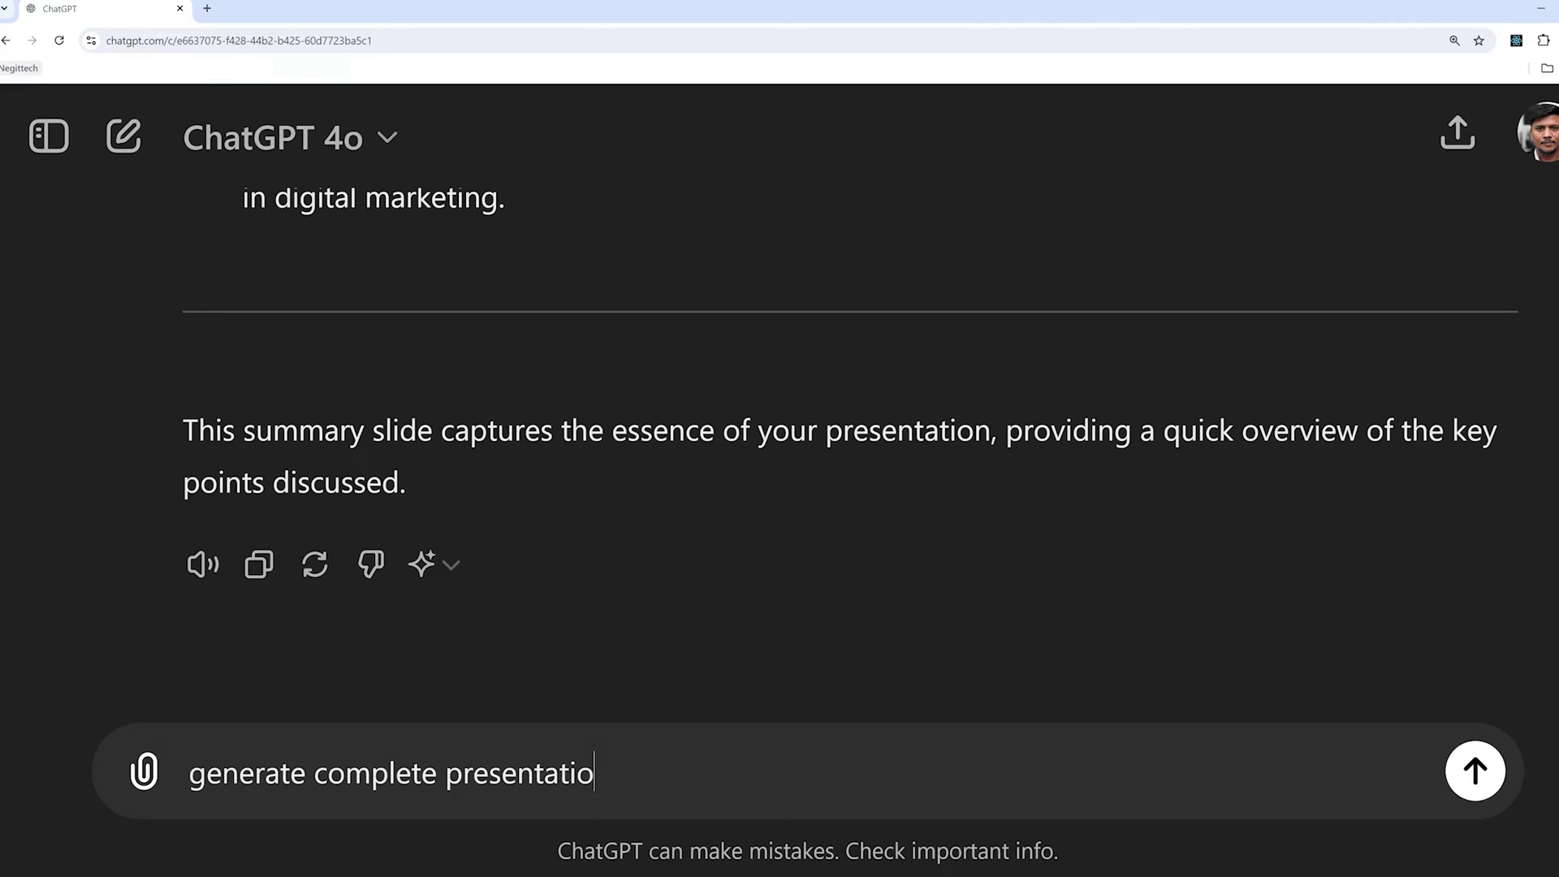
{"action": "type", "text": "n in ppt format"}
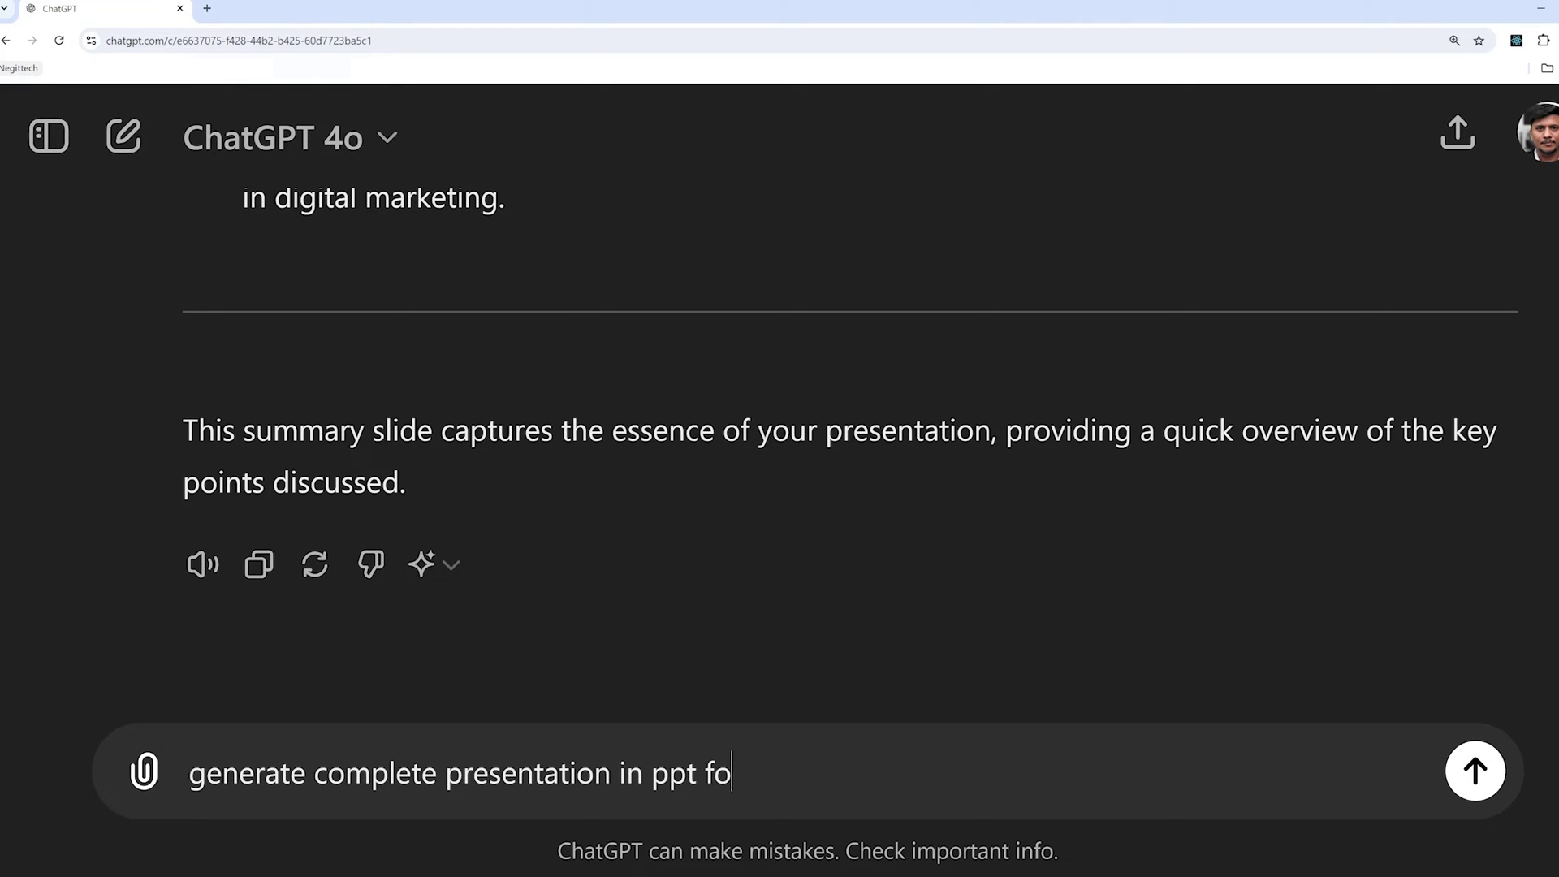
{"action": "key", "text": "Return"}
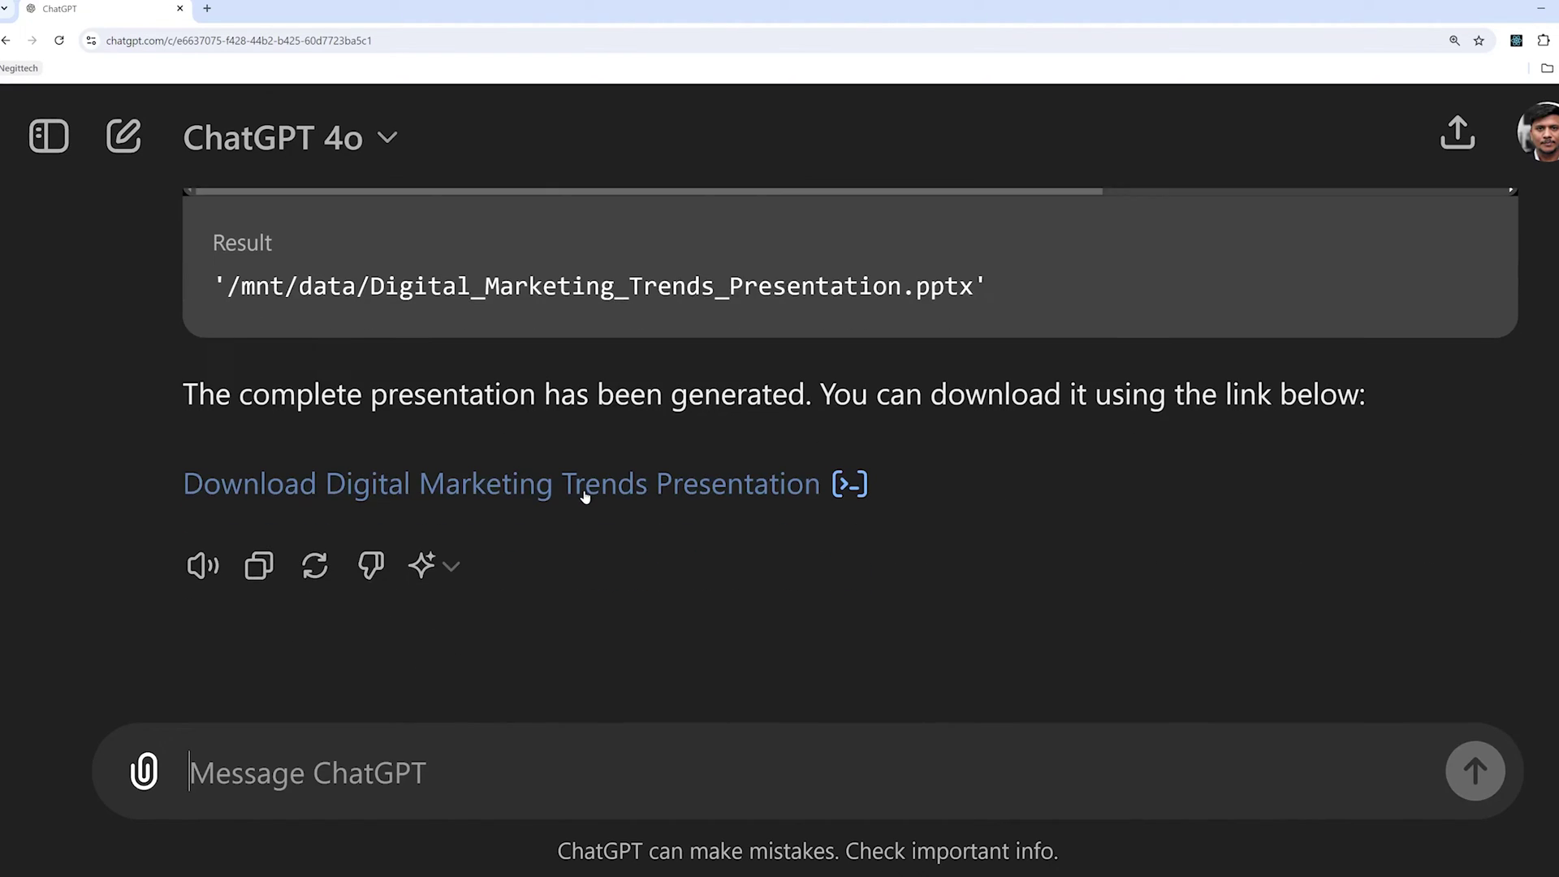
{"action": "left_click", "coordinate": [771, 483]}
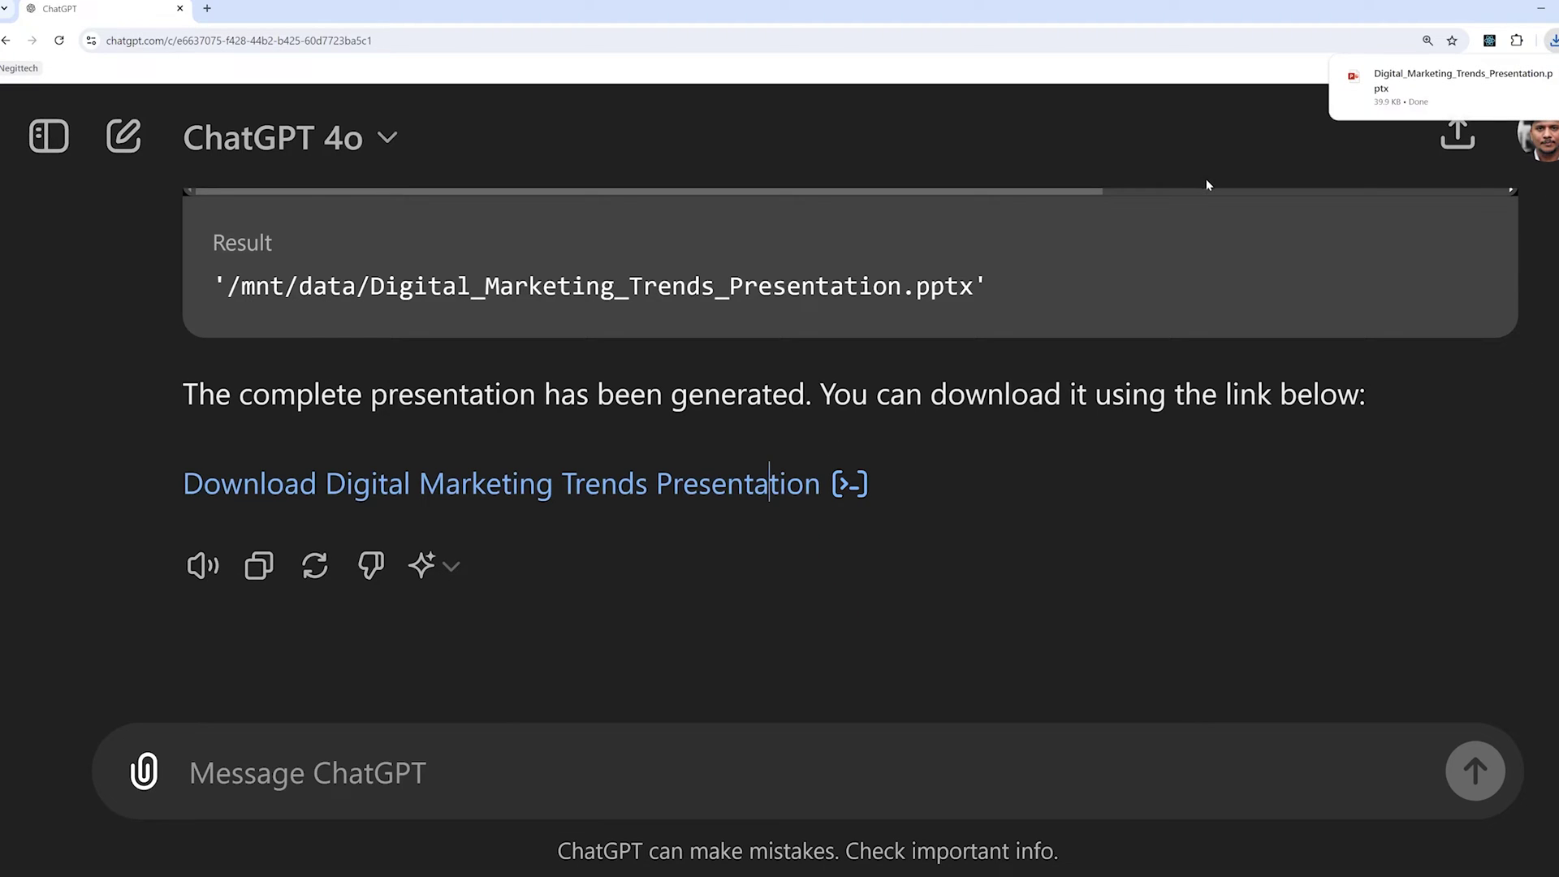
{"action": "left_click", "coordinate": [1404, 88]}
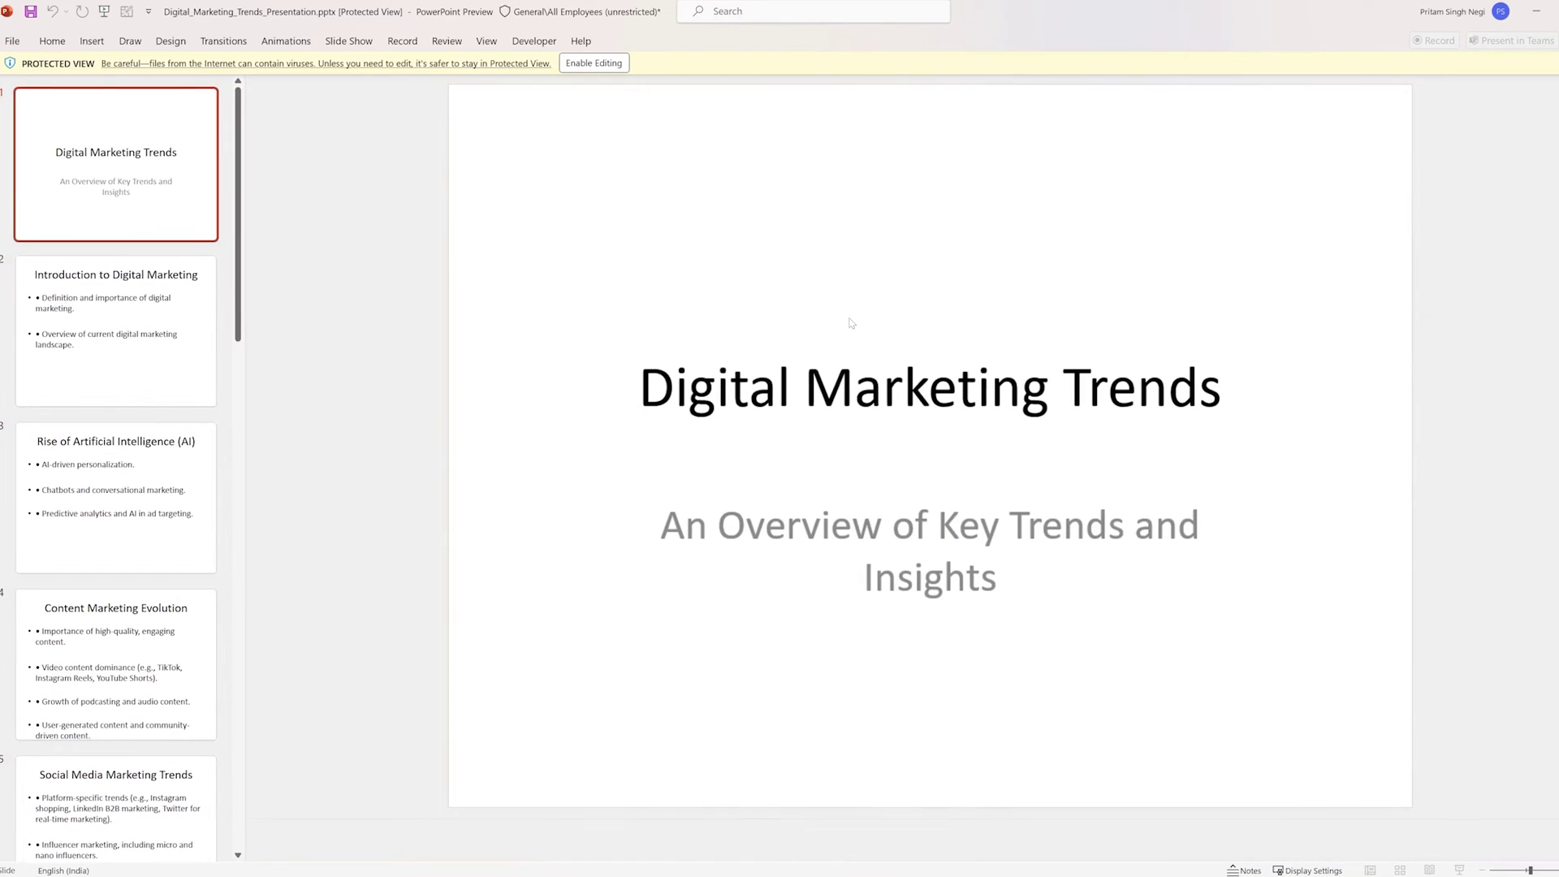
Enable editing on the deck, open slide 2's notes, and draft 'create notes summary for each slides' in ChatGPT
{"action": "left_click", "coordinate": [116, 325]}
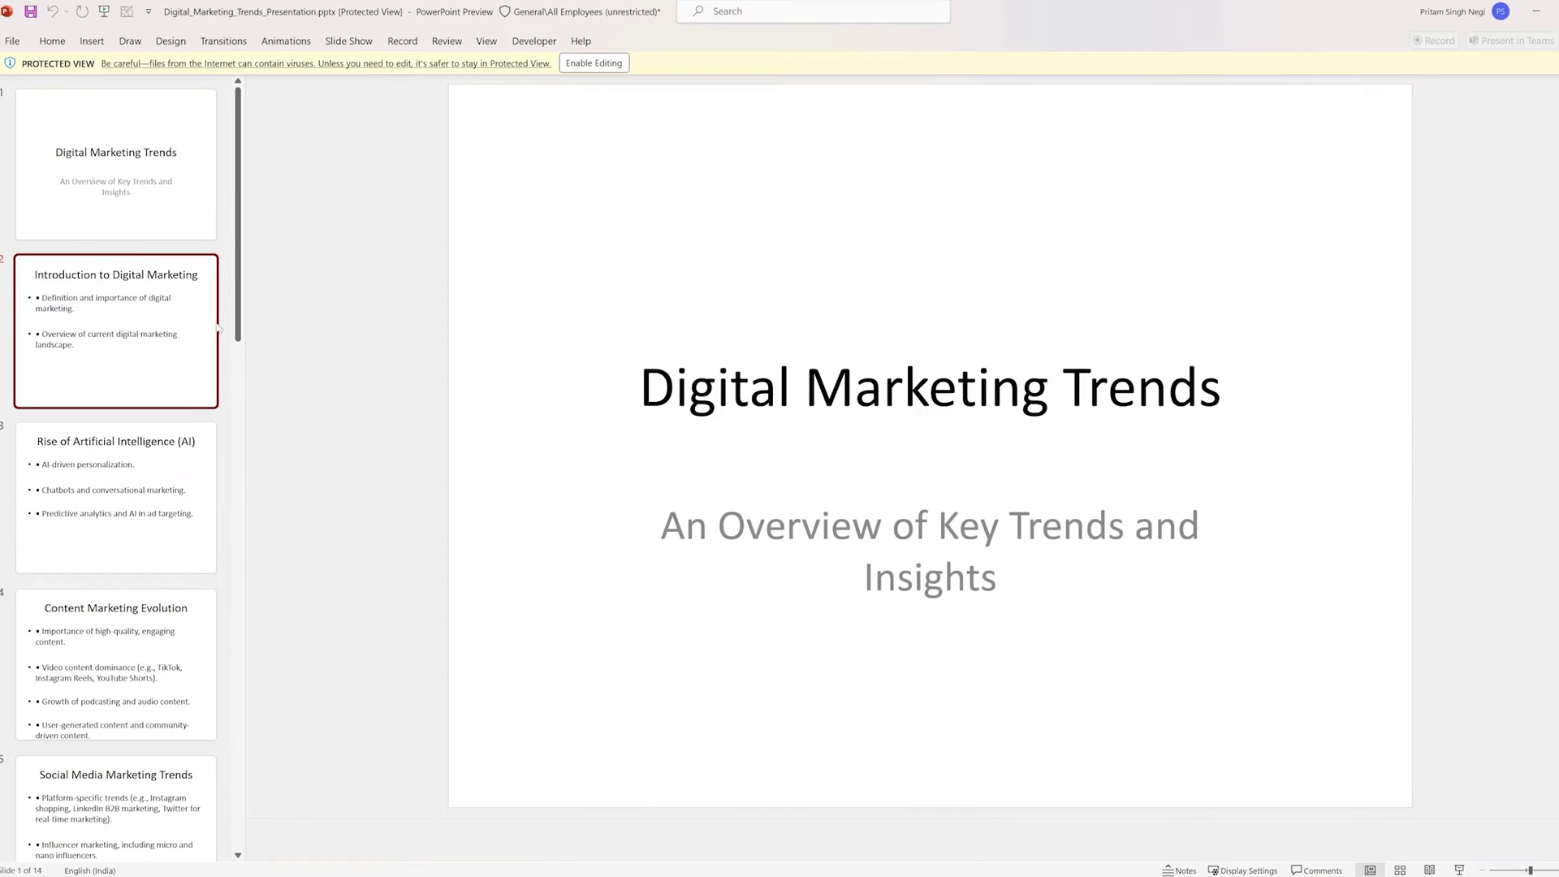
{"action": "left_click", "coordinate": [599, 62]}
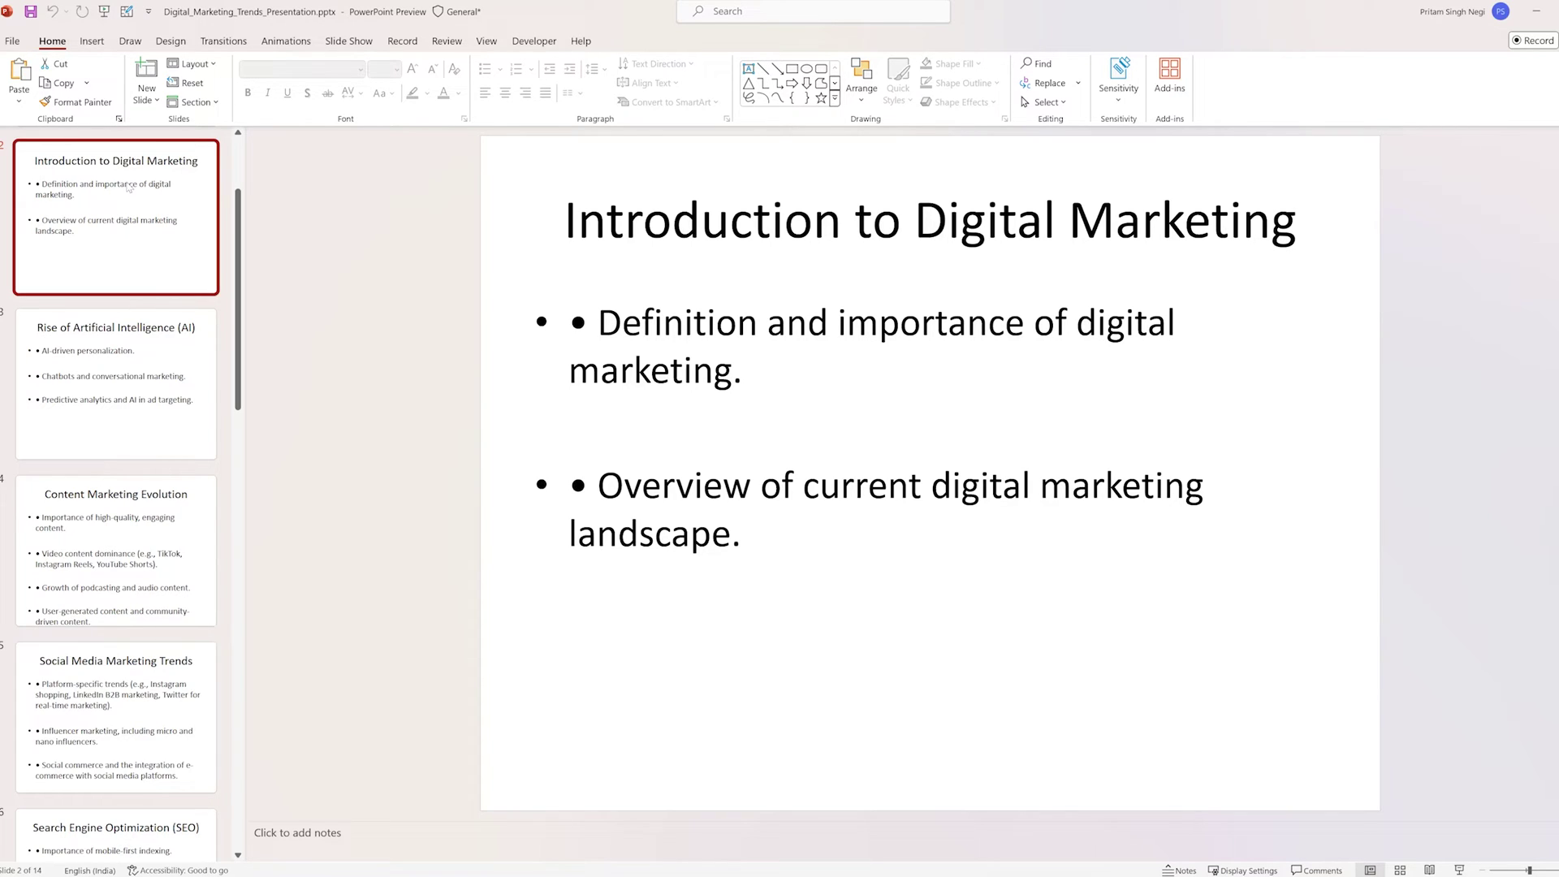
{"action": "left_click", "coordinate": [255, 831]}
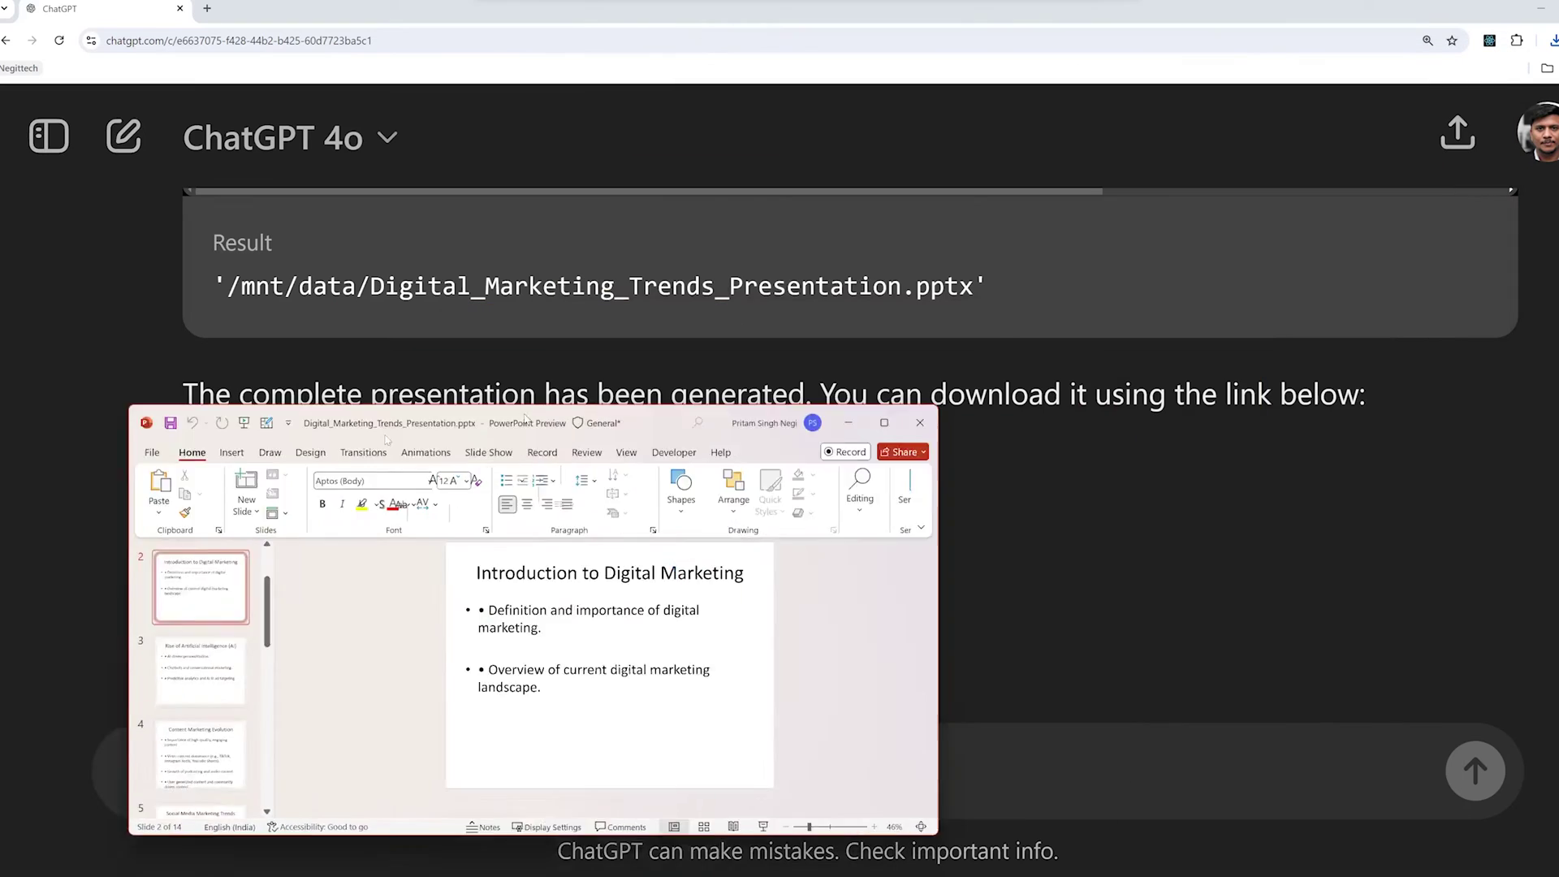
{"action": "type", "text": "create notes summary for ea"}
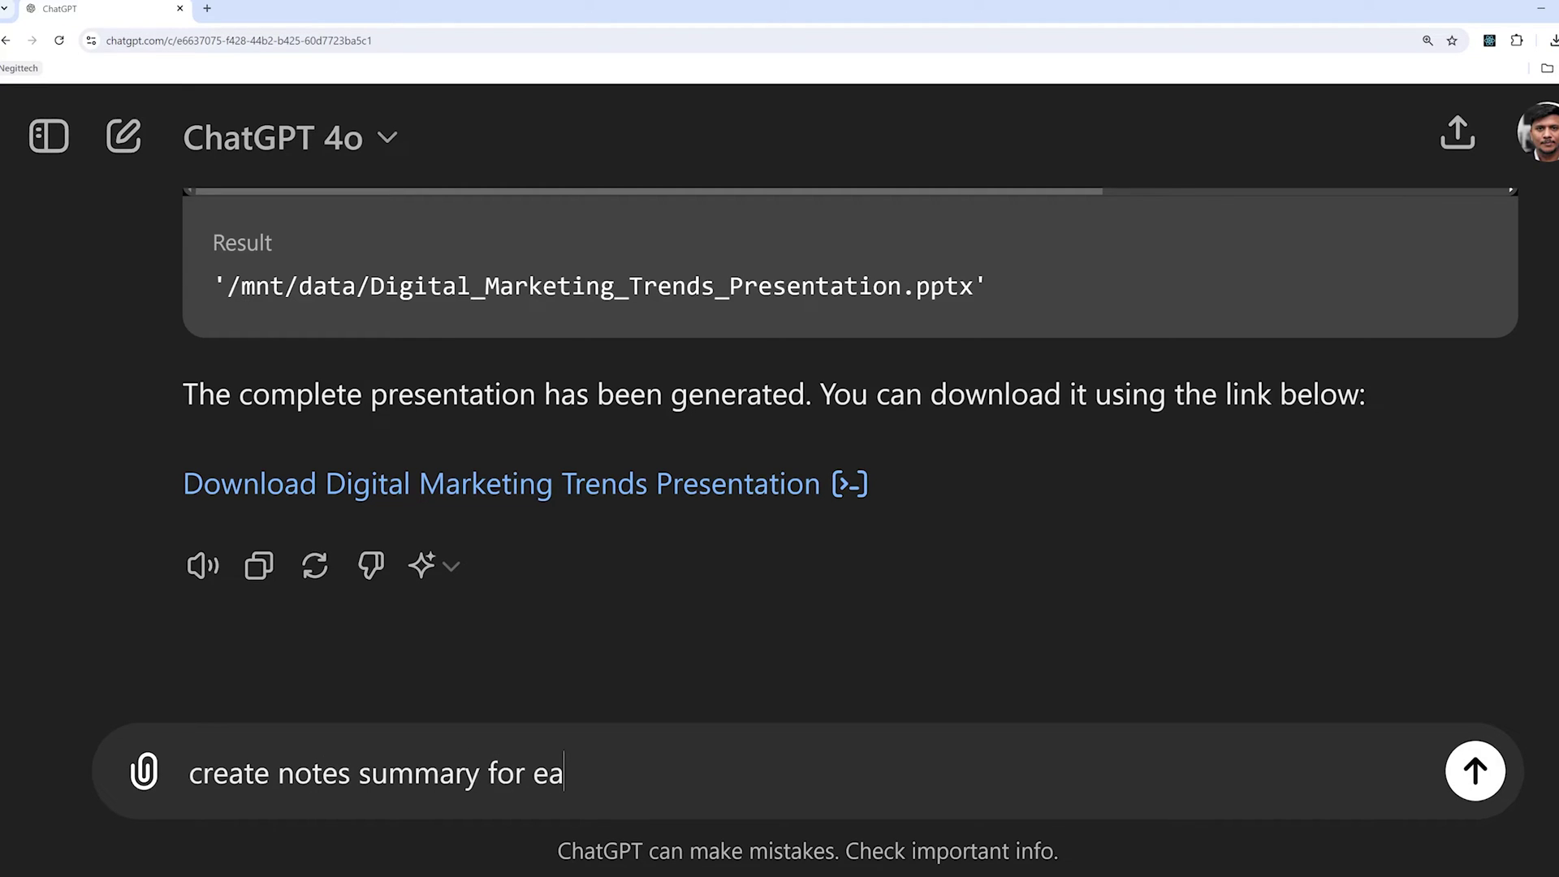
{"action": "type", "text": "ch slides"}
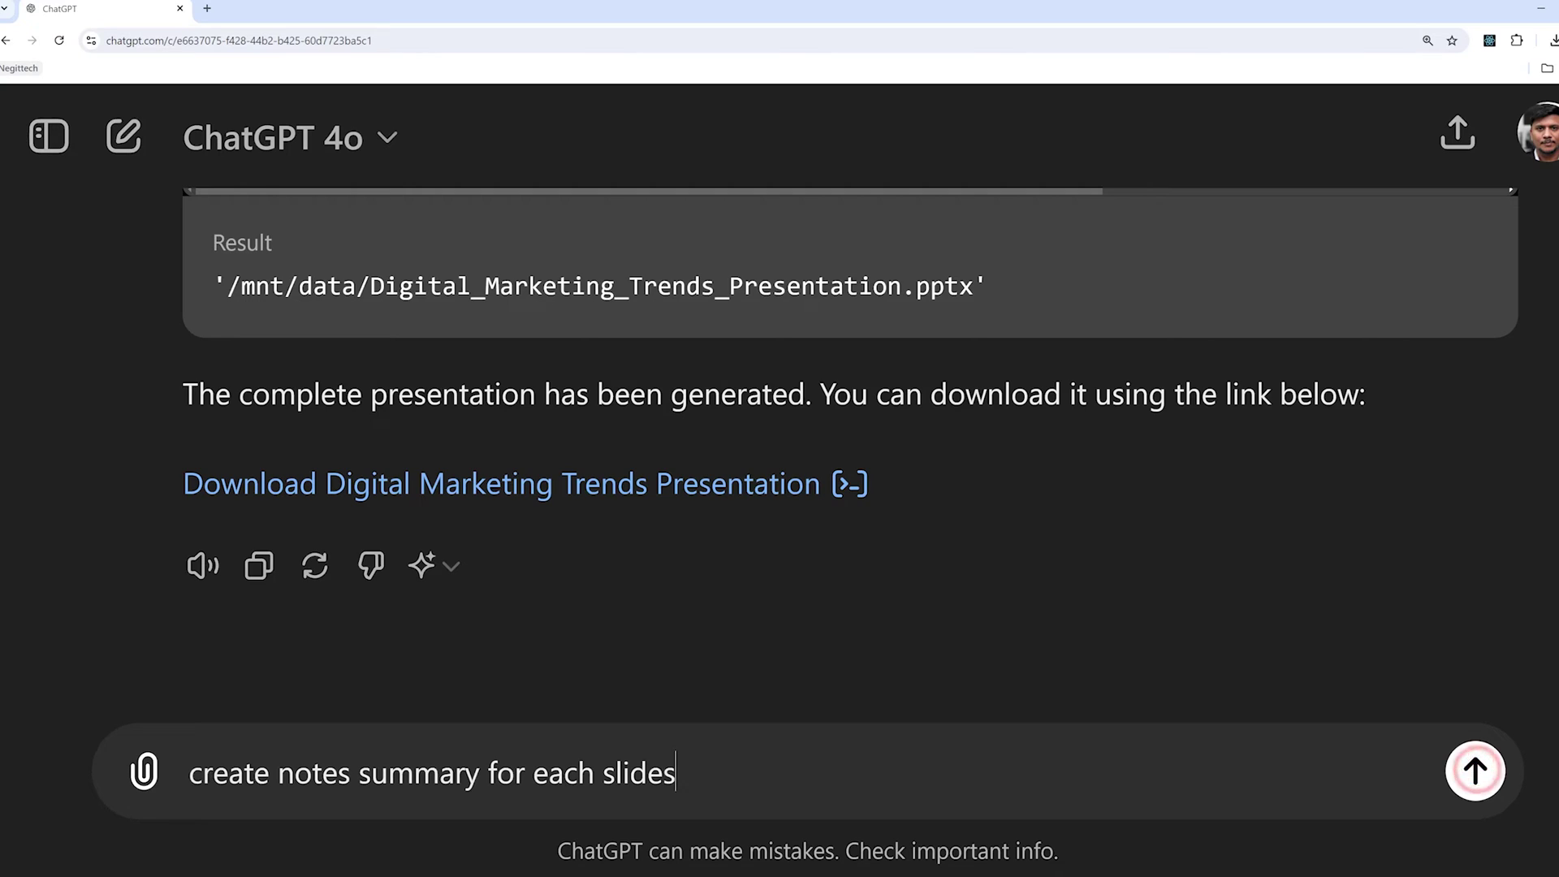
Send the notes request and review ChatGPT's speaker notes from the Title Slide through Slide 14: Conclusion
{"action": "key", "text": "Return"}
{"action": "scroll", "coordinate": [542, 471], "scroll_direction": "down", "scroll_amount": 9}
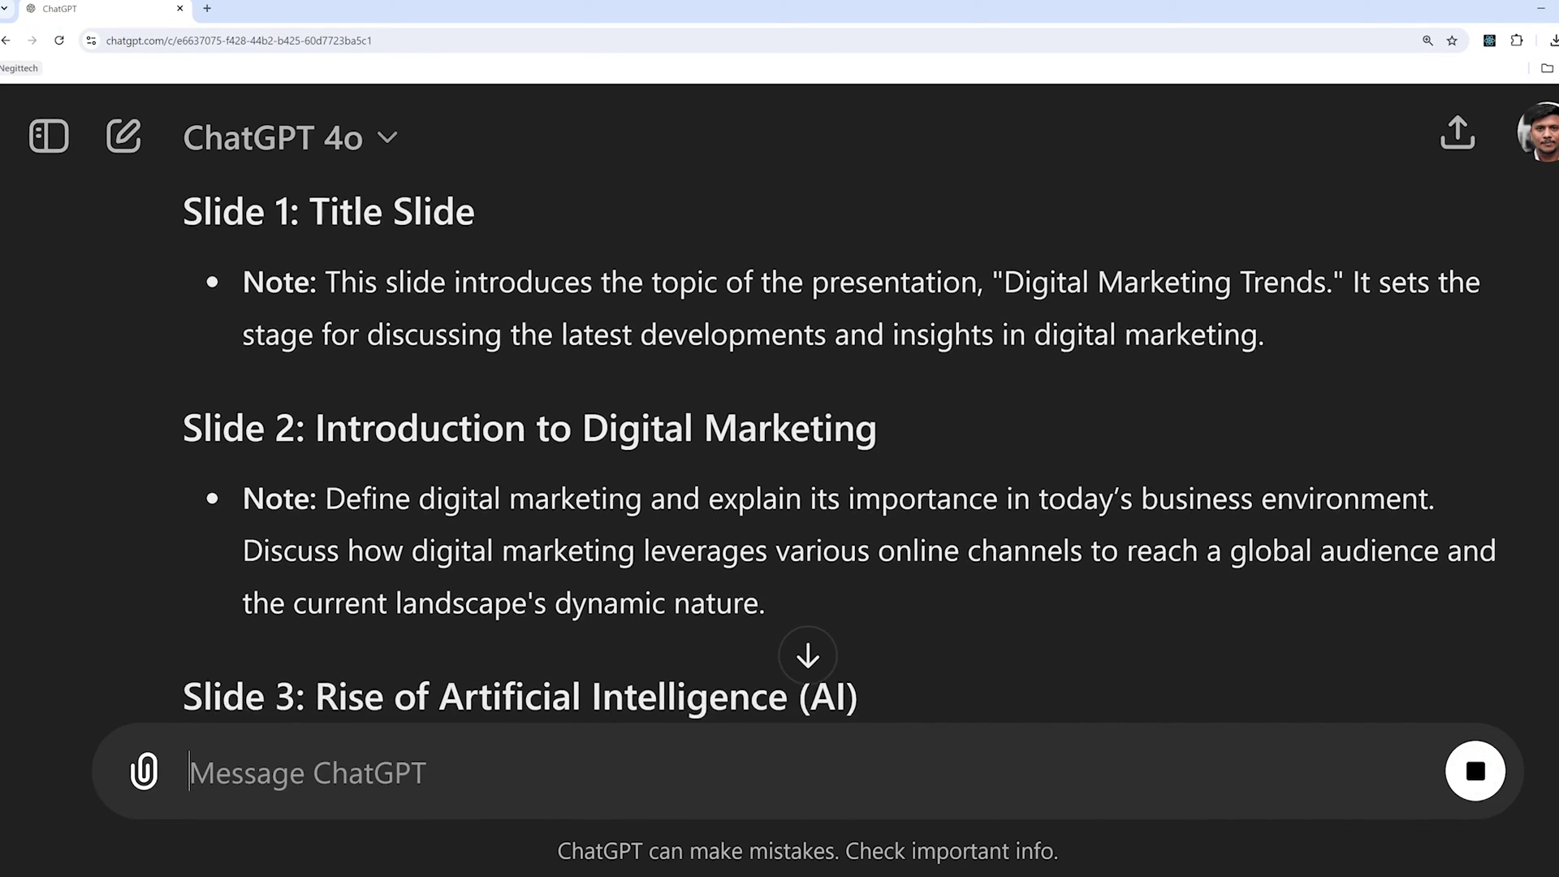
{"action": "scroll", "coordinate": [542, 470], "scroll_direction": "down", "scroll_amount": 3}
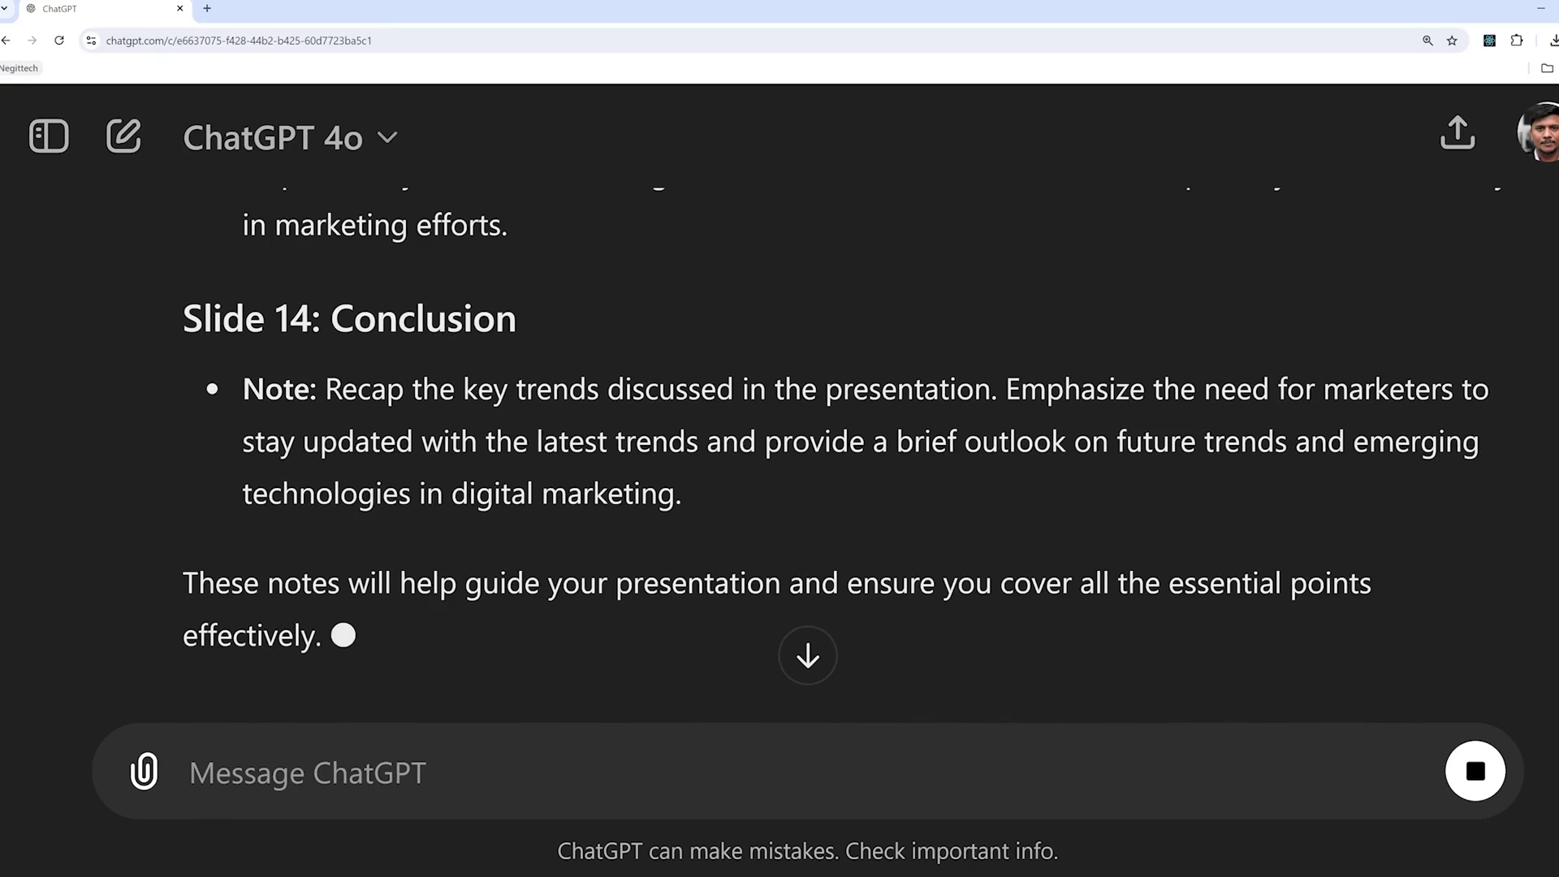
{"action": "scroll", "coordinate": [34, 180], "scroll_direction": "up", "scroll_amount": 3}
{"action": "scroll", "coordinate": [34, 180], "scroll_direction": "down", "scroll_amount": 5}
{"action": "scroll", "coordinate": [34, 180], "scroll_direction": "up", "scroll_amount": 2}
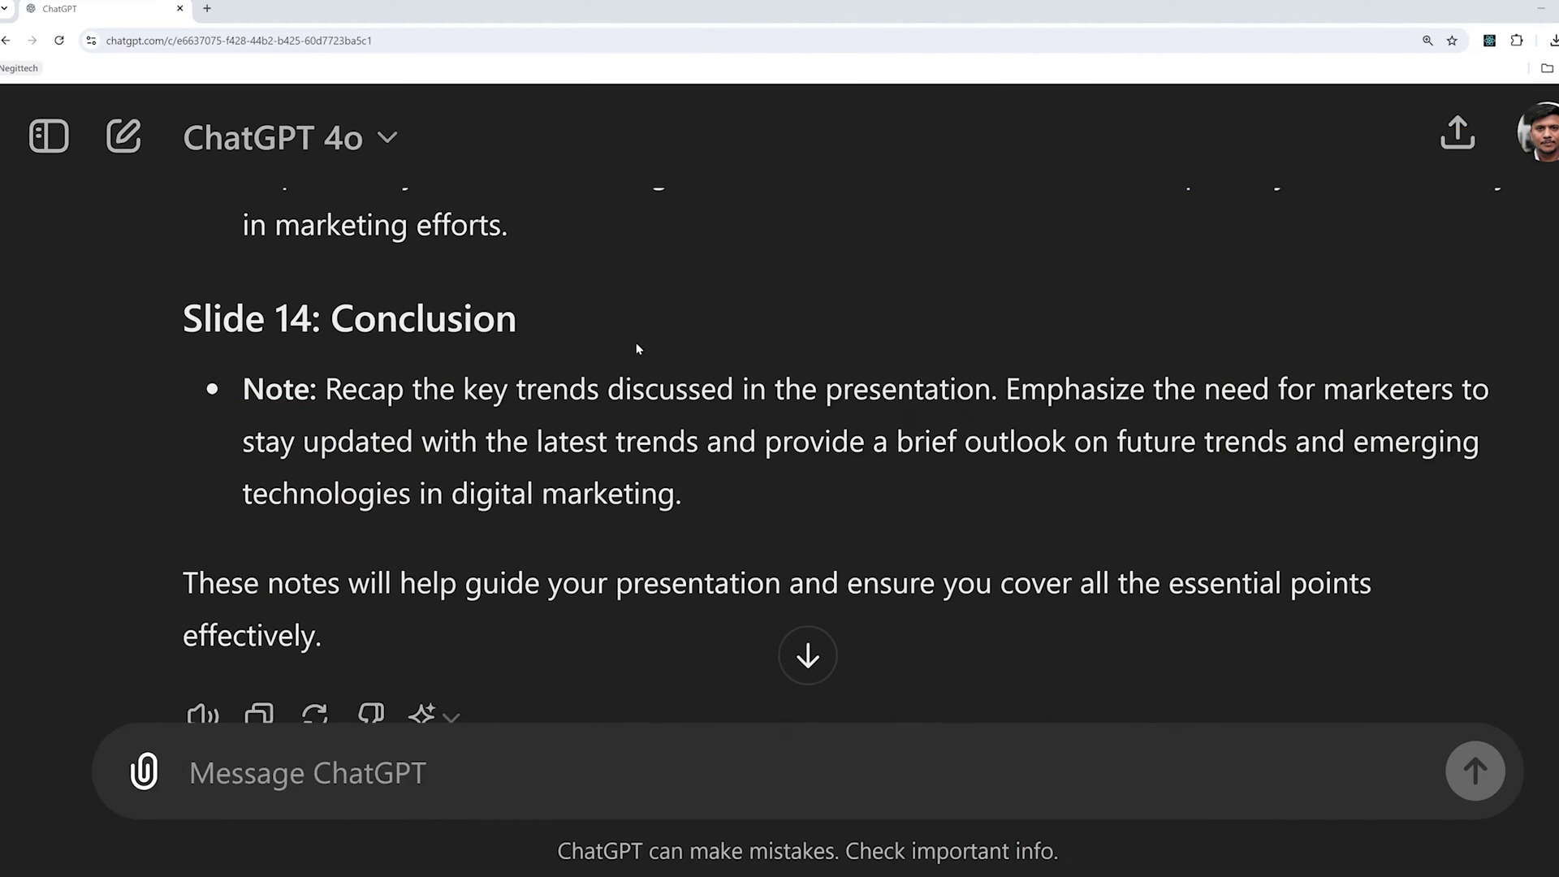
{"action": "scroll", "coordinate": [637, 350], "scroll_direction": "down", "scroll_amount": 2}
{"action": "scroll", "coordinate": [442, 582], "scroll_direction": "up", "scroll_amount": 1}
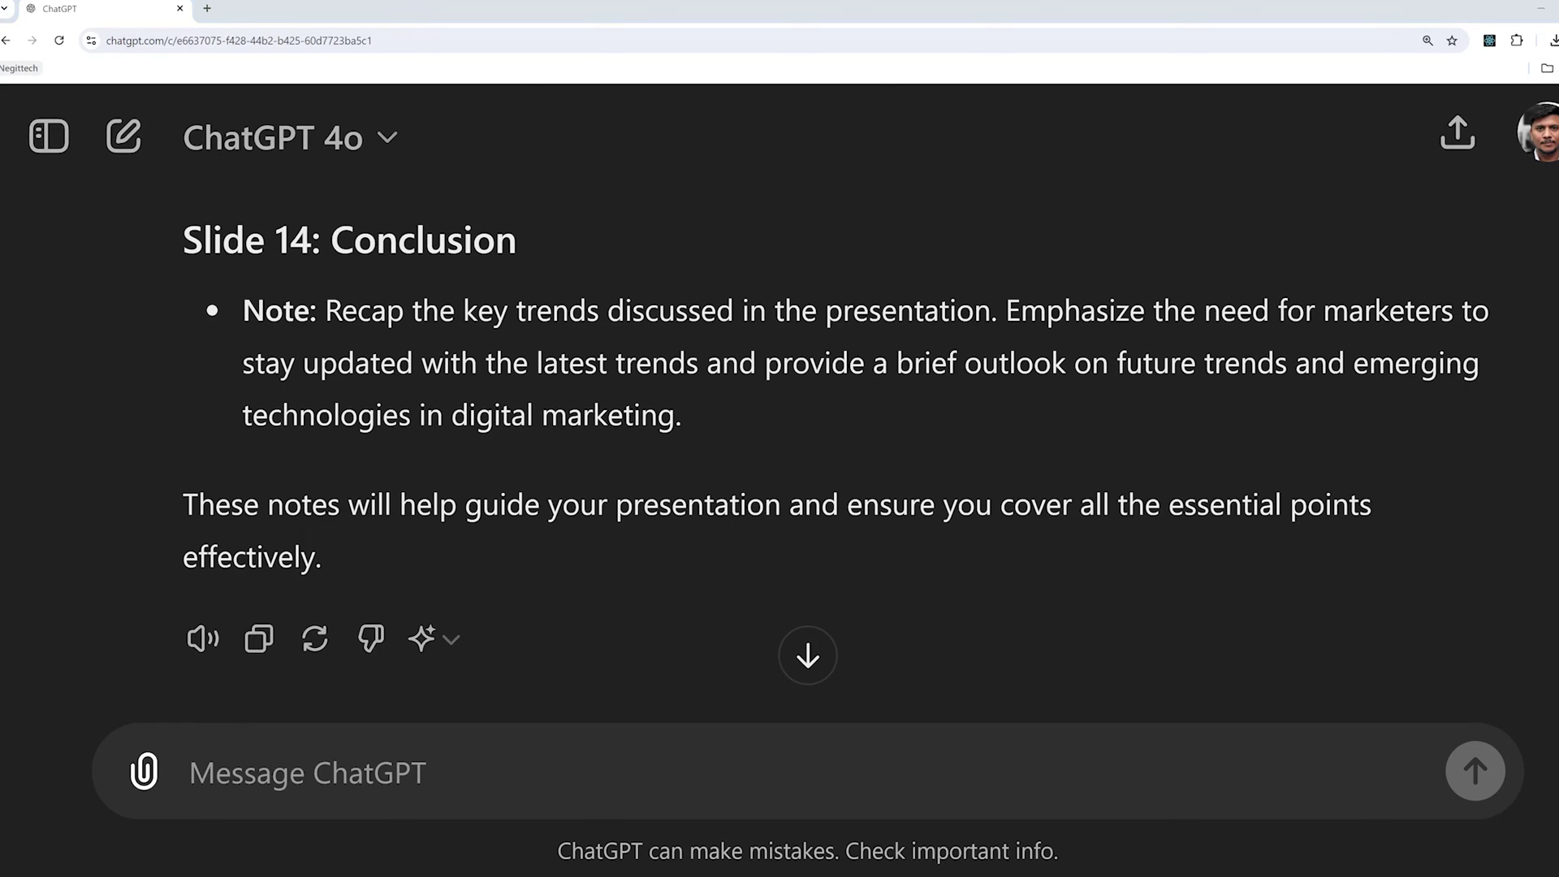
{"action": "key", "text": "alt+Tab"}
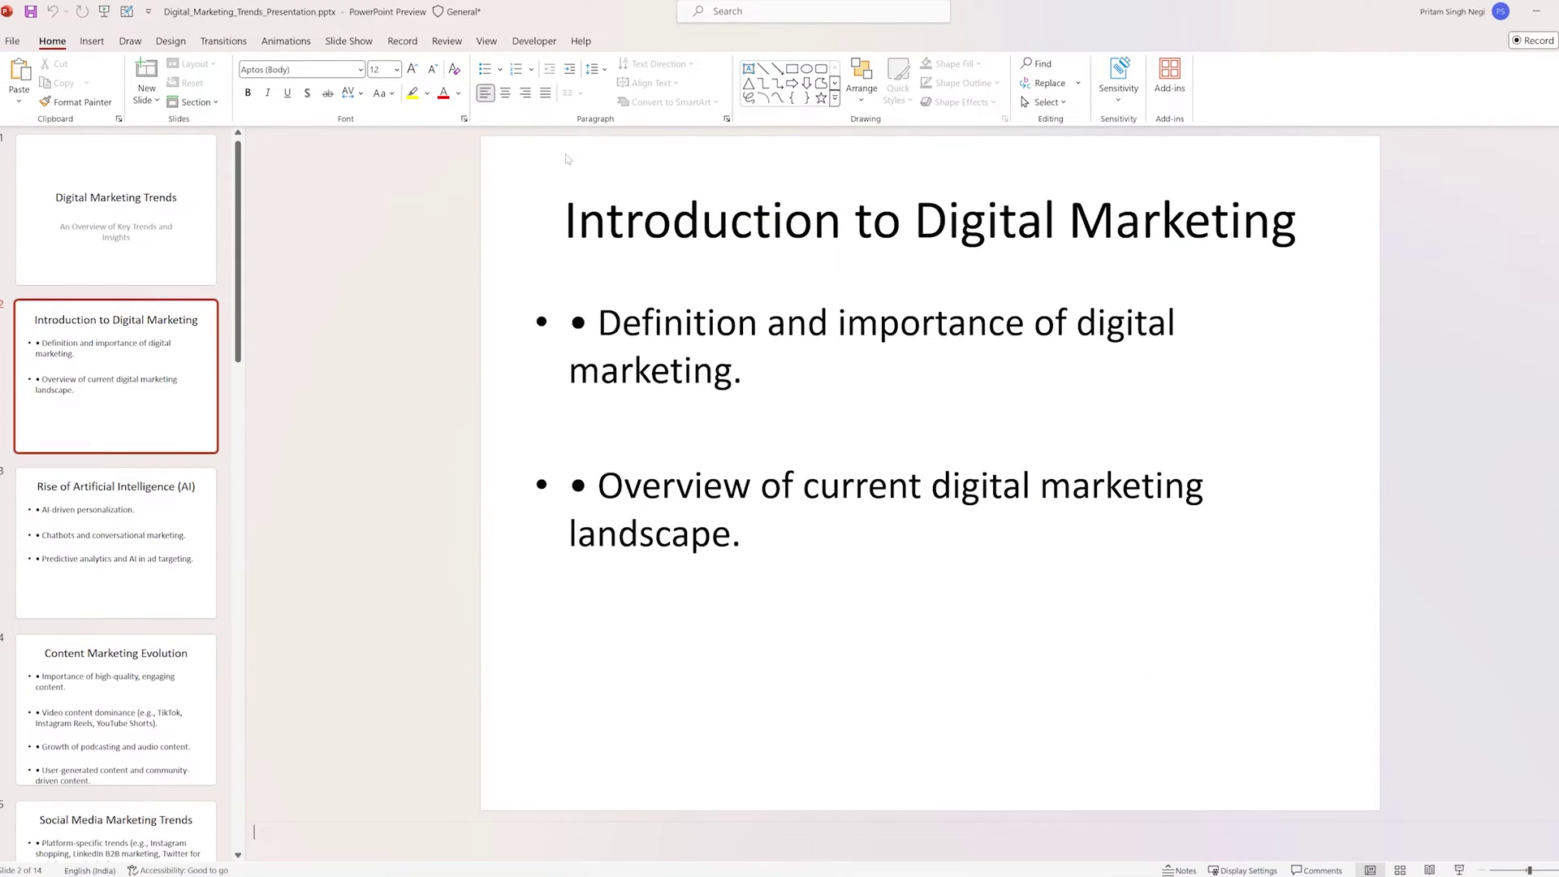
Select the slide 1 title 'Digital Marketing Trends' and search the web for it
{"action": "scroll", "coordinate": [541, 315], "scroll_direction": "up", "scroll_amount": 1}
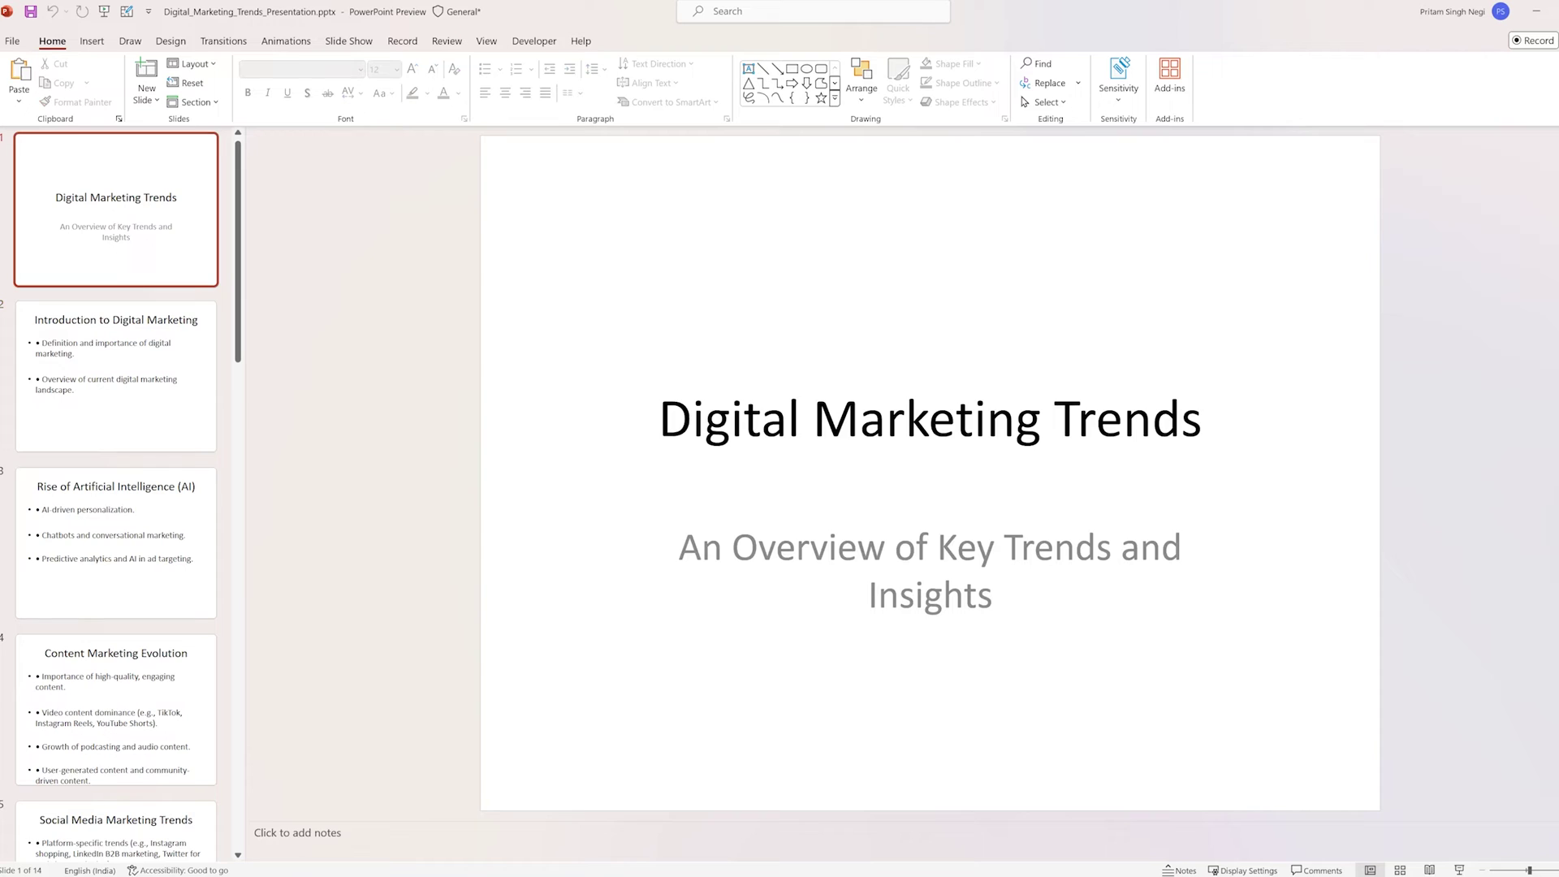
{"action": "left_click", "coordinate": [812, 428]}
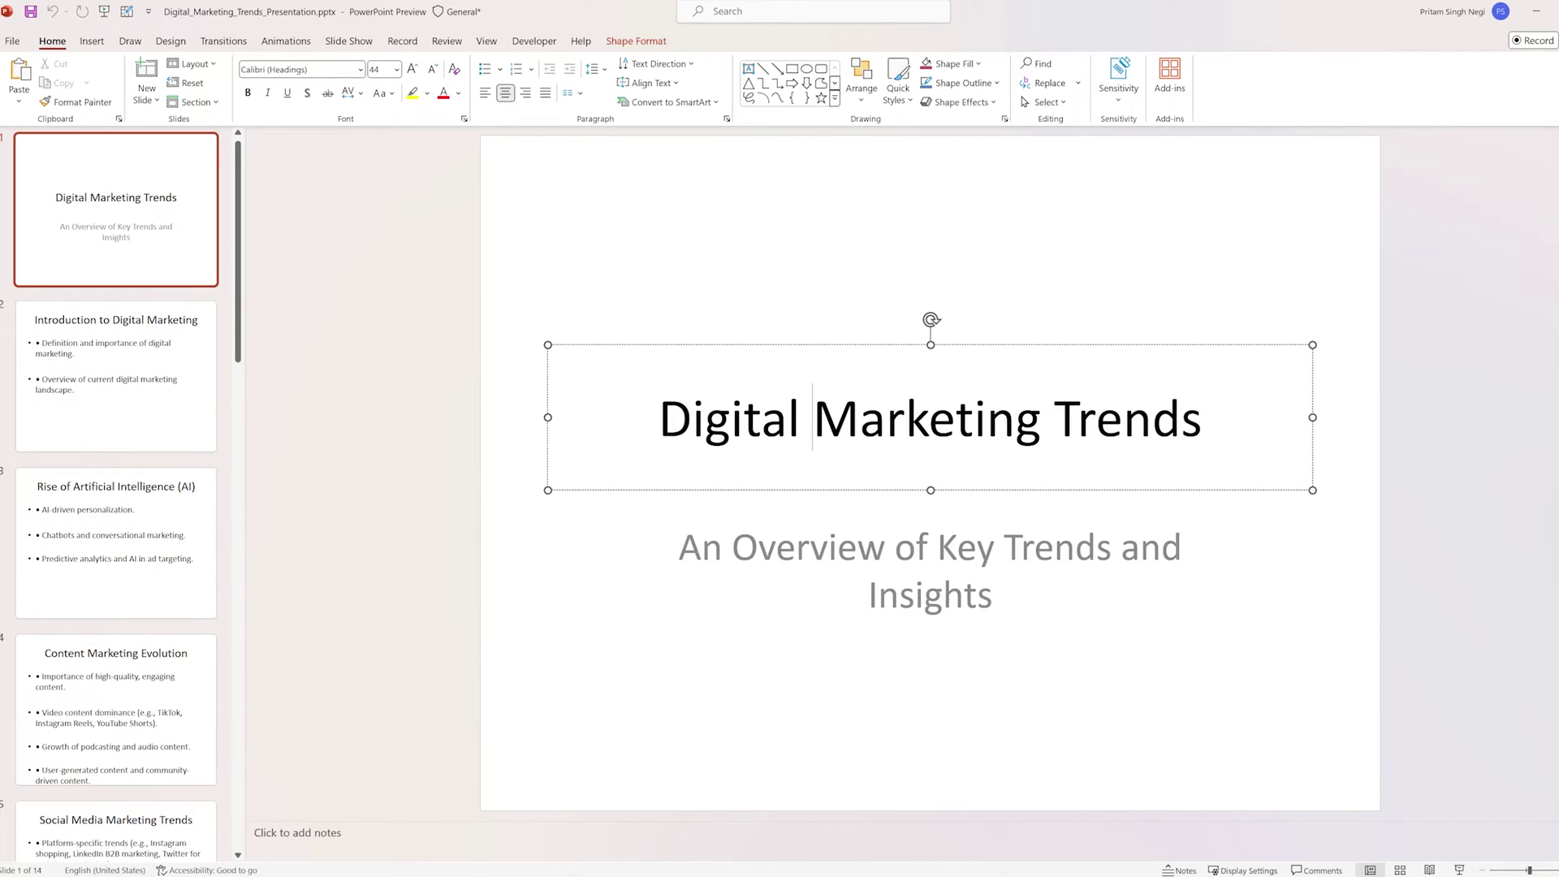
{"action": "left_click_drag", "start_coordinate": [659, 416], "coordinate": [1117, 433]}
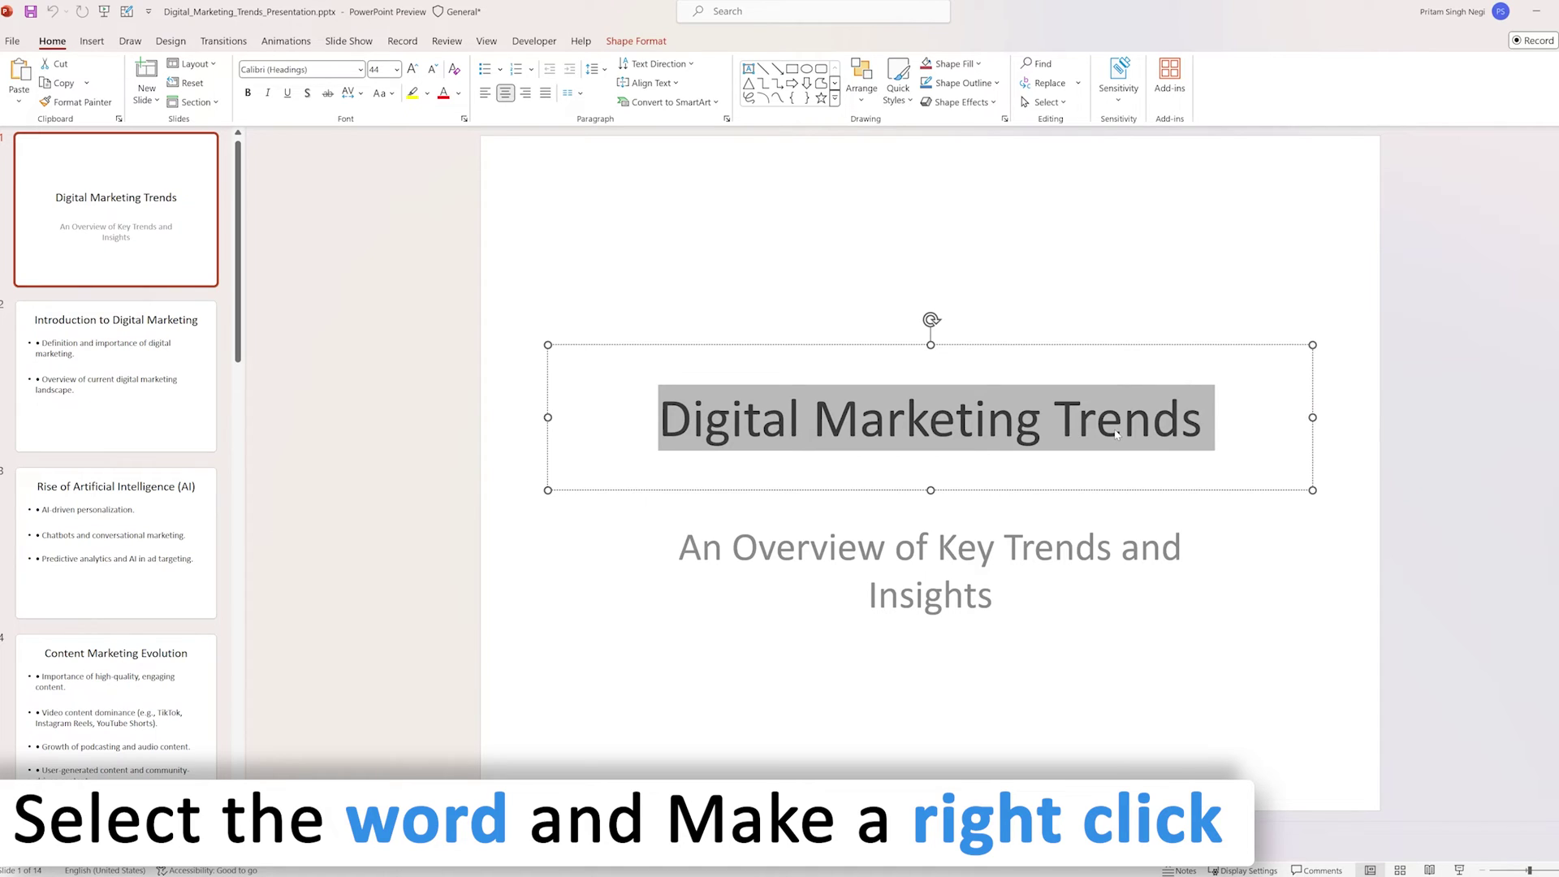
{"action": "right_click", "coordinate": [1117, 434]}
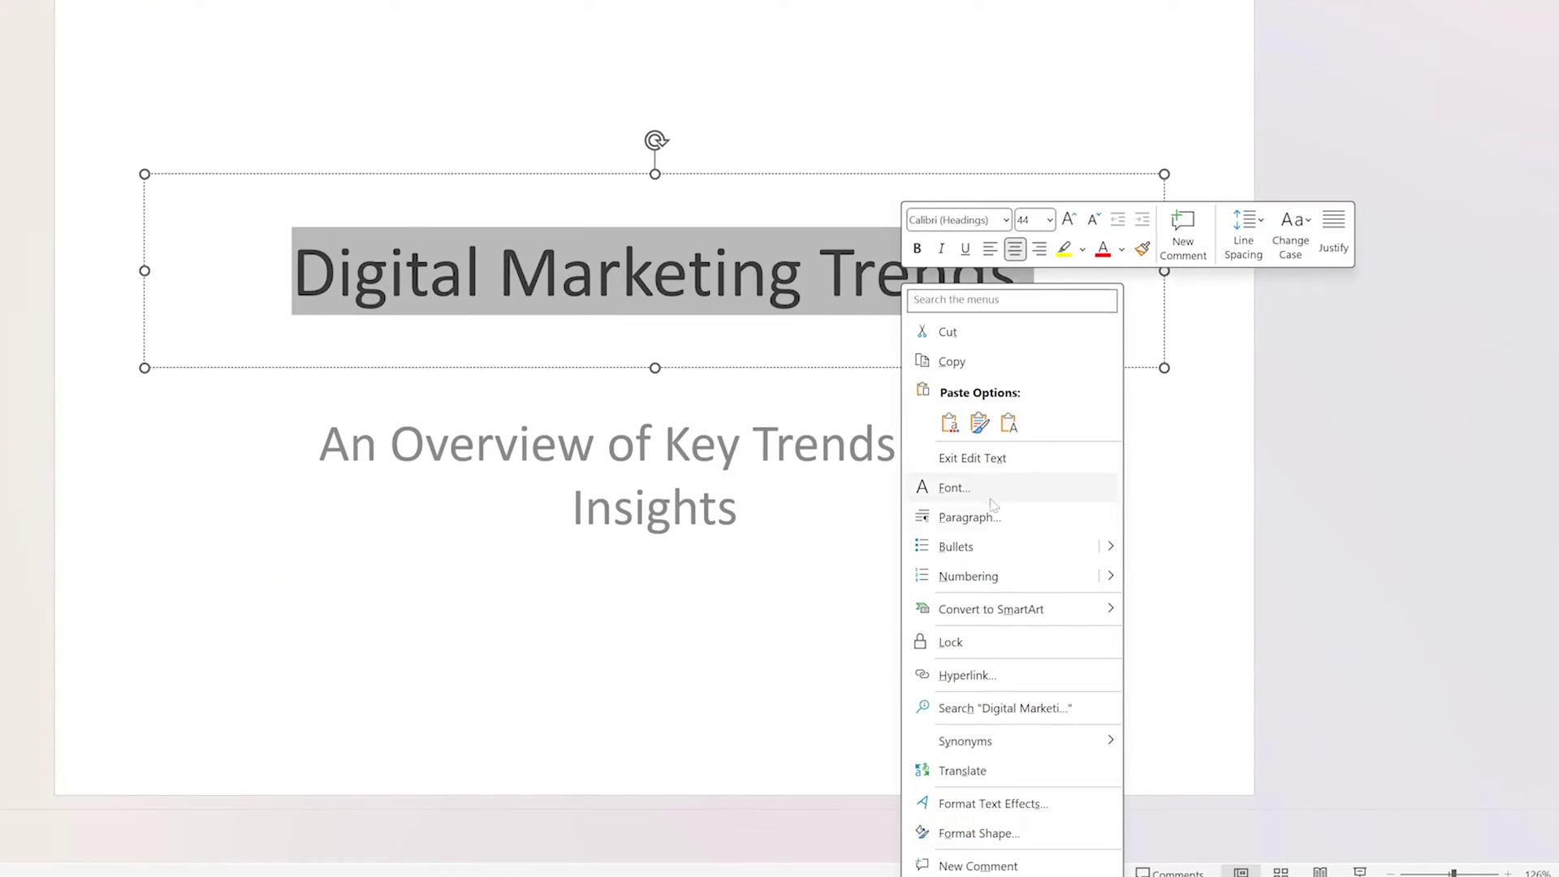
{"action": "left_click", "coordinate": [968, 708]}
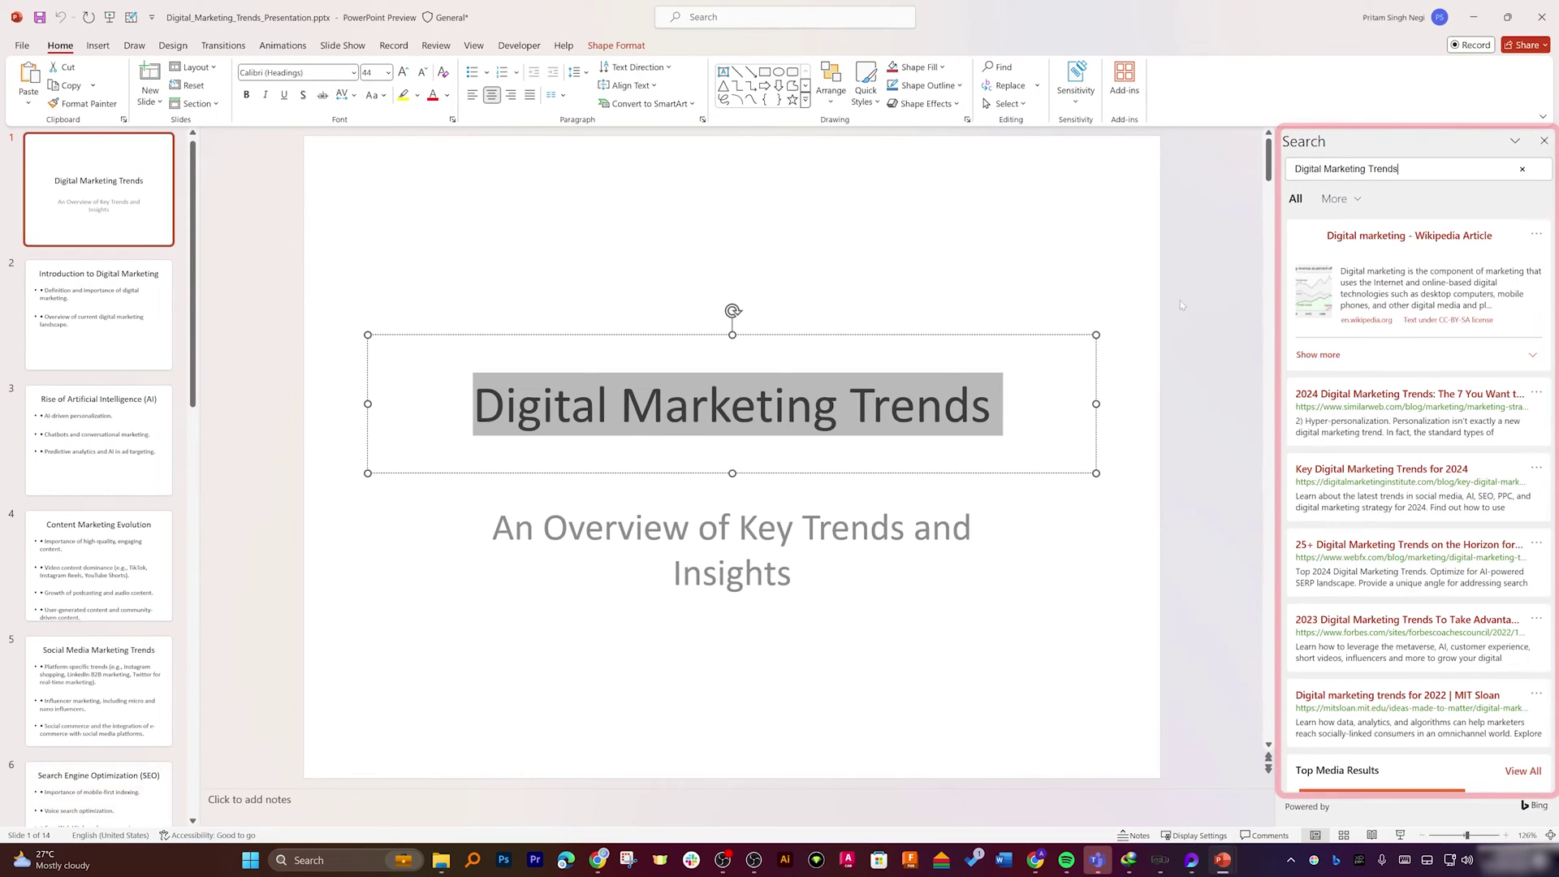
Switch the Search pane to Media and browse Bing image results for Digital Marketing Trends
{"action": "left_click", "coordinate": [1327, 144]}
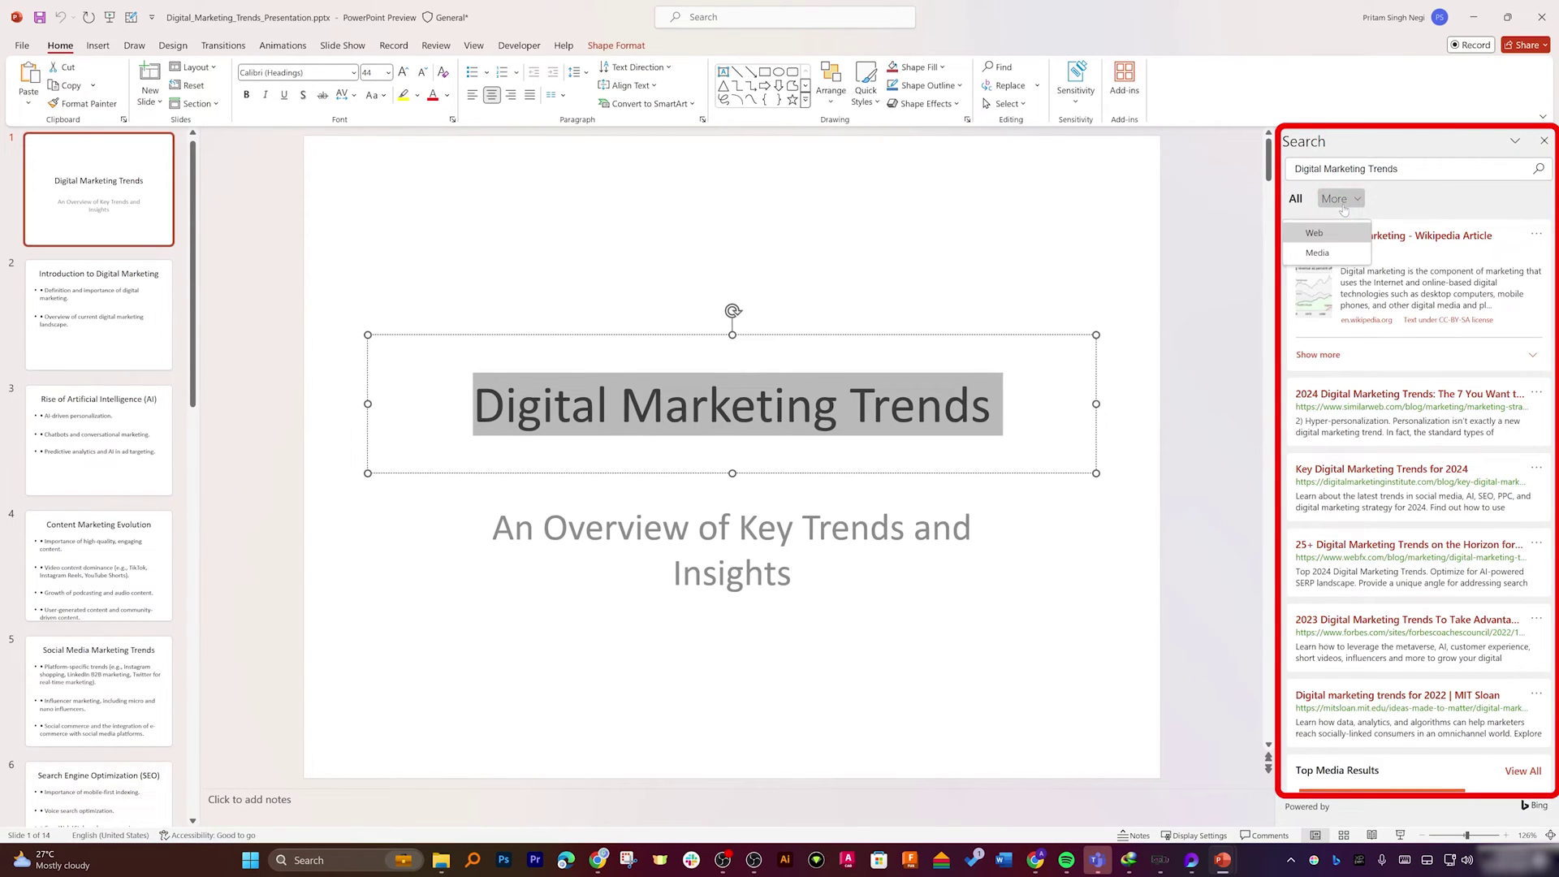
{"action": "left_click", "coordinate": [1330, 253]}
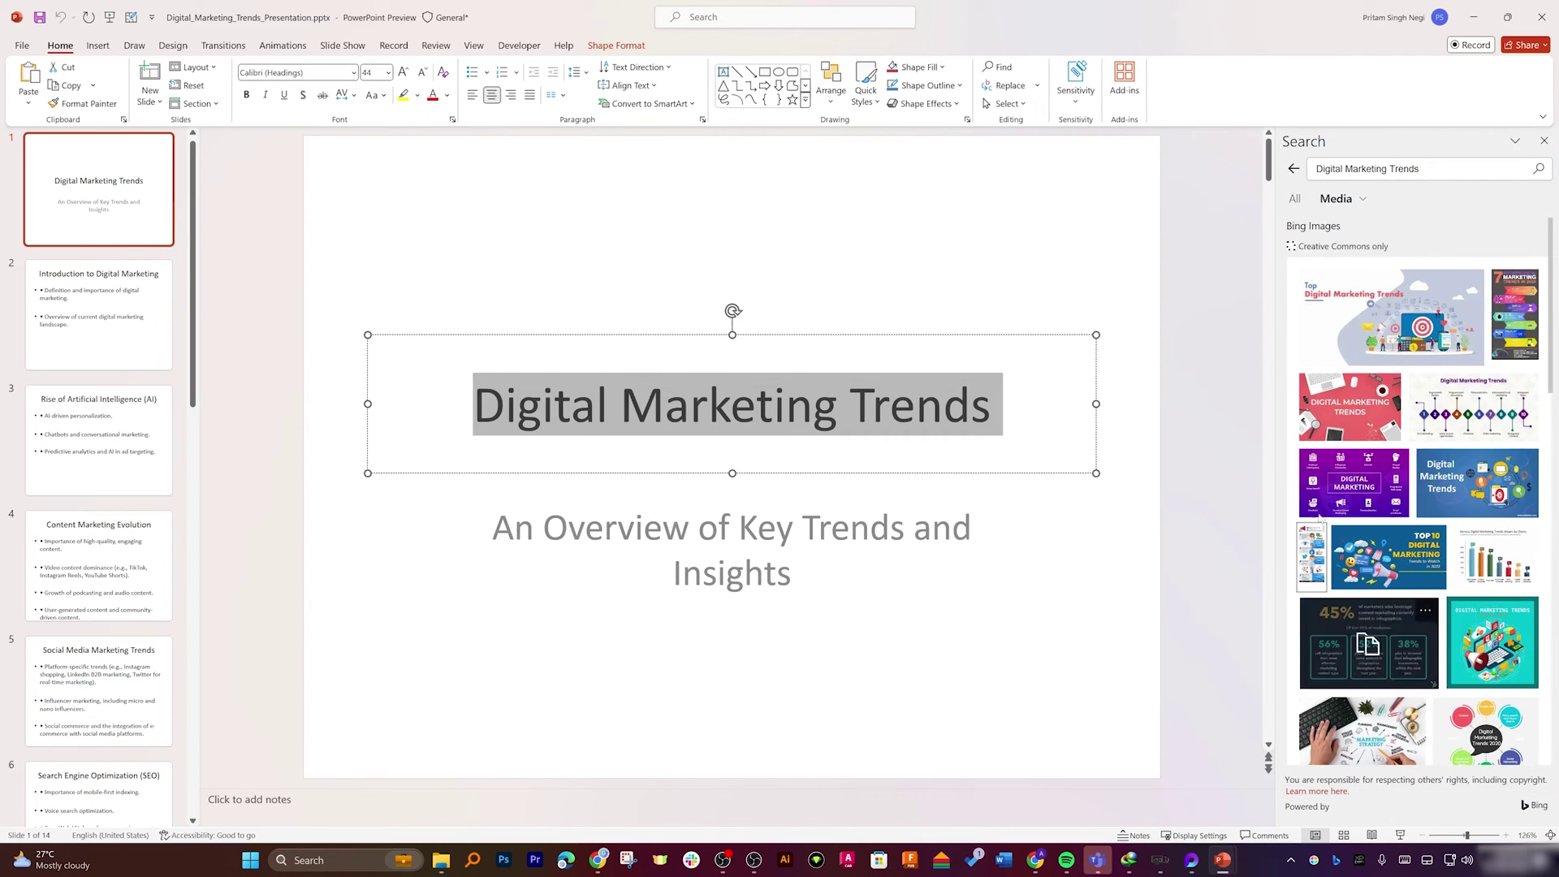
{"action": "scroll", "coordinate": [1380, 487], "scroll_direction": "down", "scroll_amount": 1}
{"action": "scroll", "coordinate": [1434, 452], "scroll_direction": "down", "scroll_amount": 1}
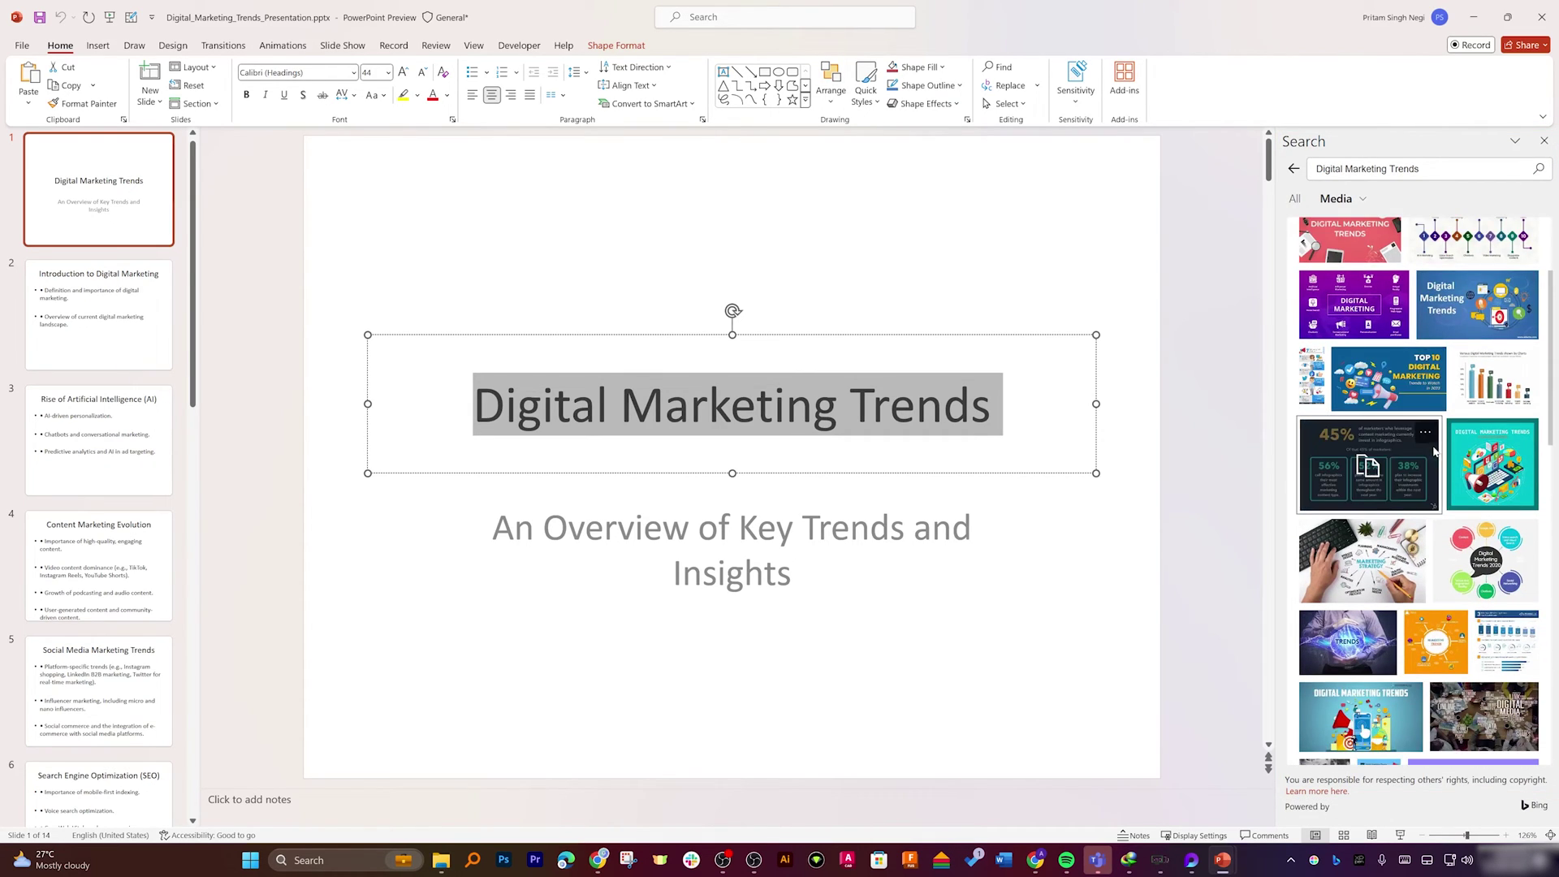
{"action": "scroll", "coordinate": [1434, 452], "scroll_direction": "down", "scroll_amount": 3}
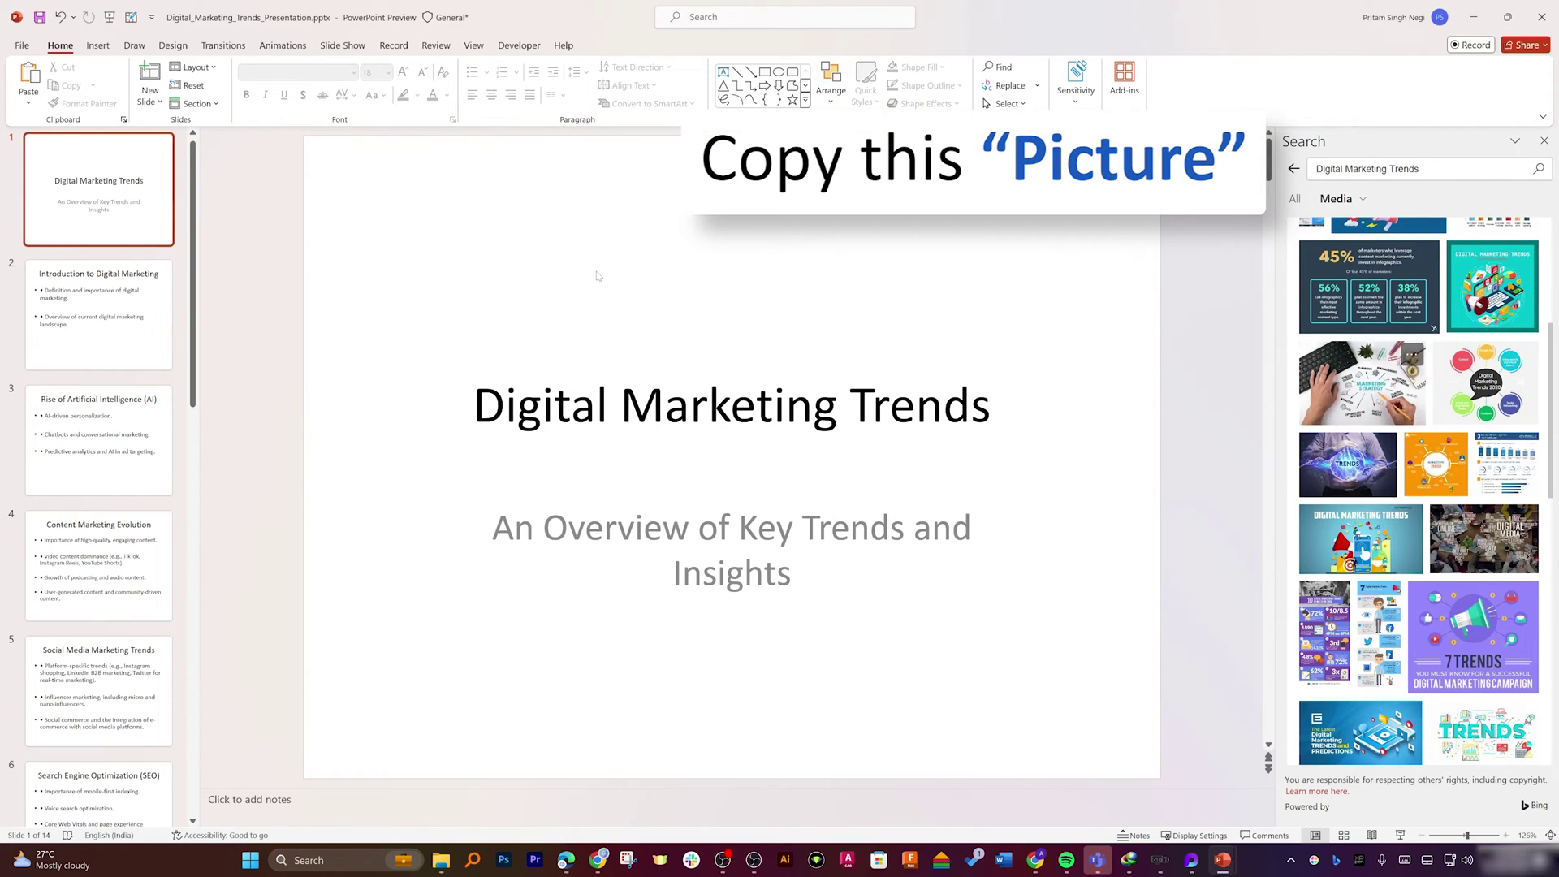
Paste the copied marketing strategy photo onto the title slide
{"action": "key", "text": "ctrl+v"}
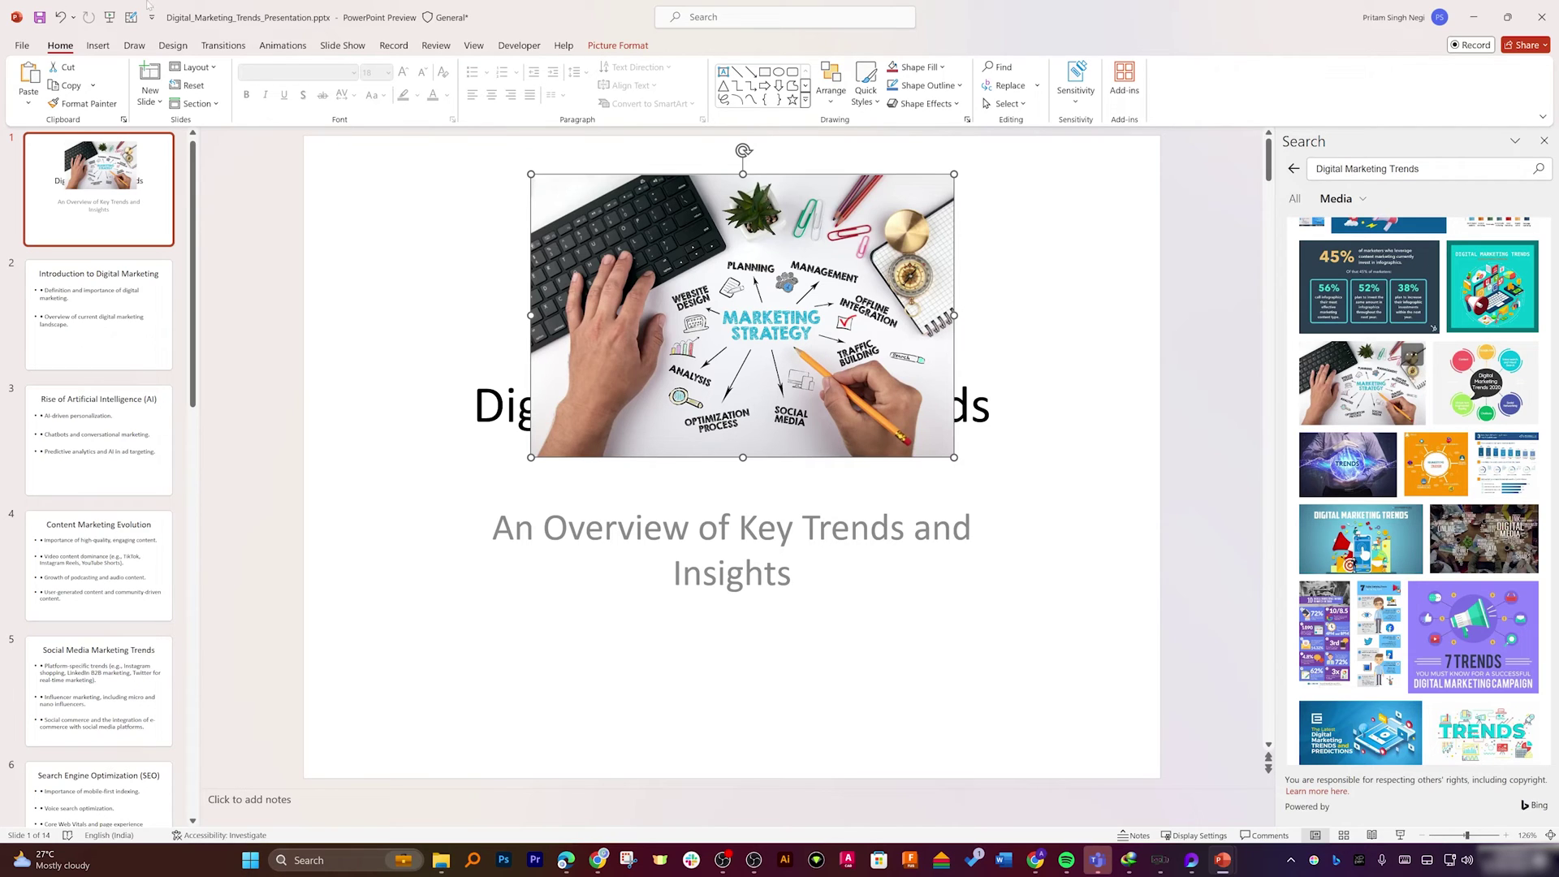
{"action": "left_click", "coordinate": [22, 45]}
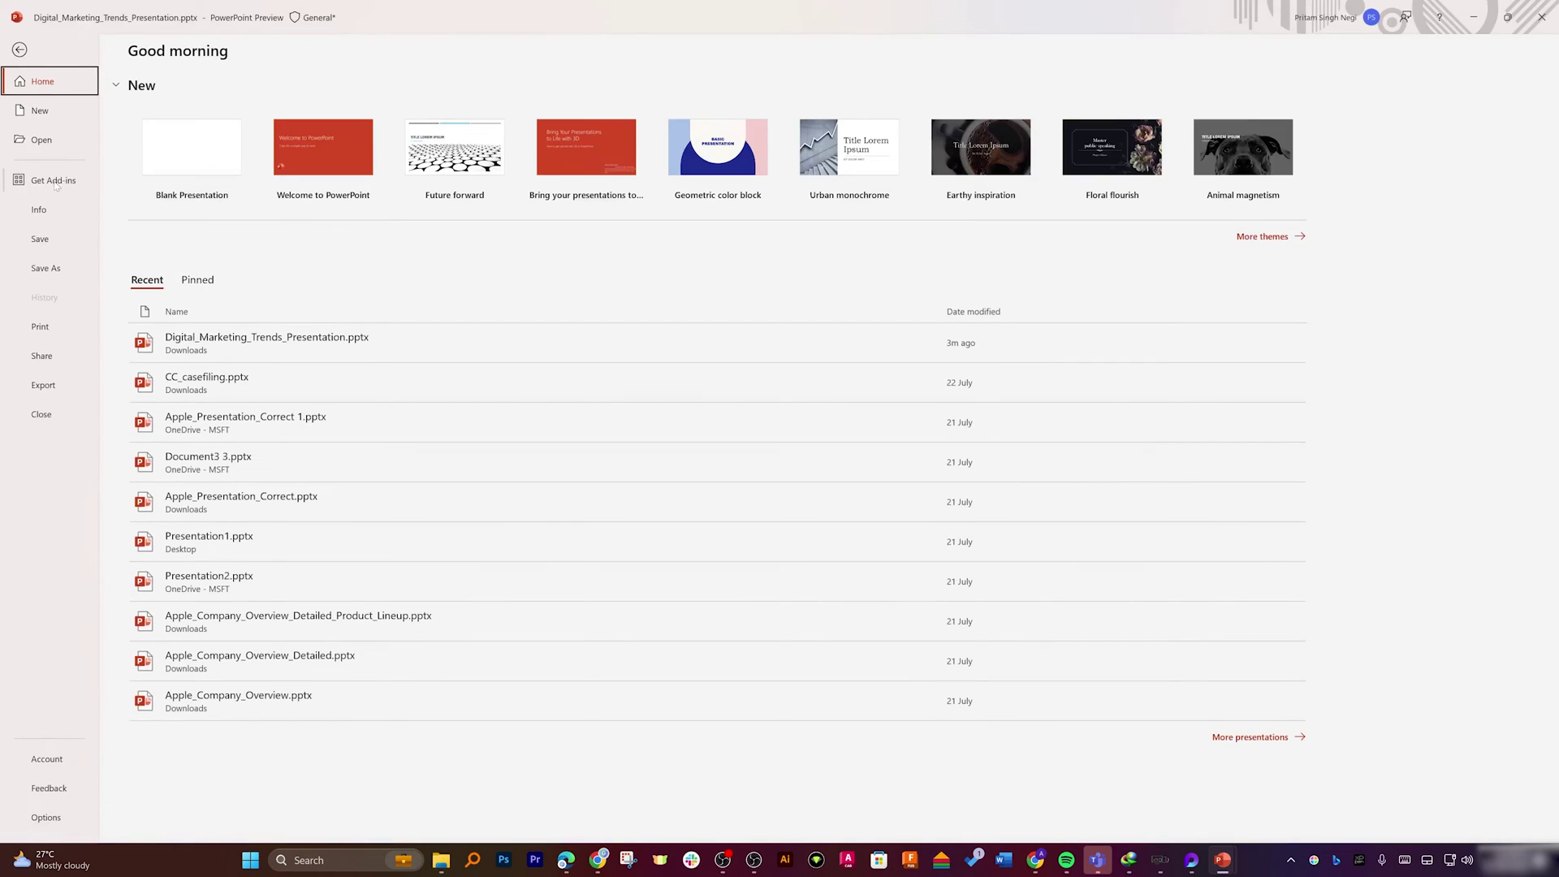
Save the deck to the Desktop as Digital_Marketing_Trends_Presentation.pptx
{"action": "left_click", "coordinate": [48, 268]}
{"action": "left_click", "coordinate": [187, 345]}
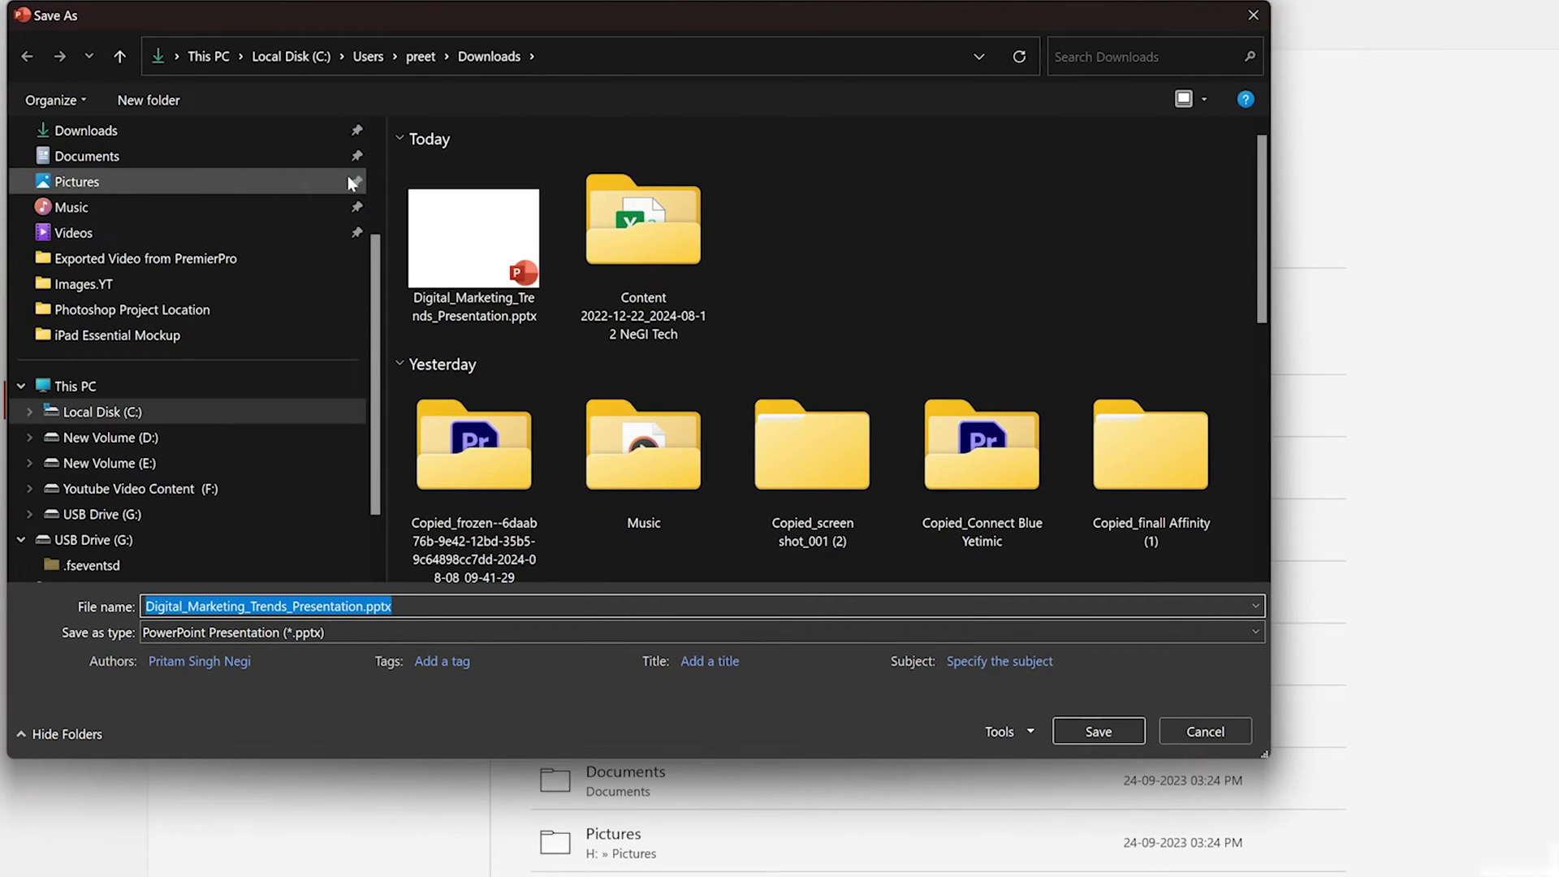
{"action": "left_click", "coordinate": [112, 262]}
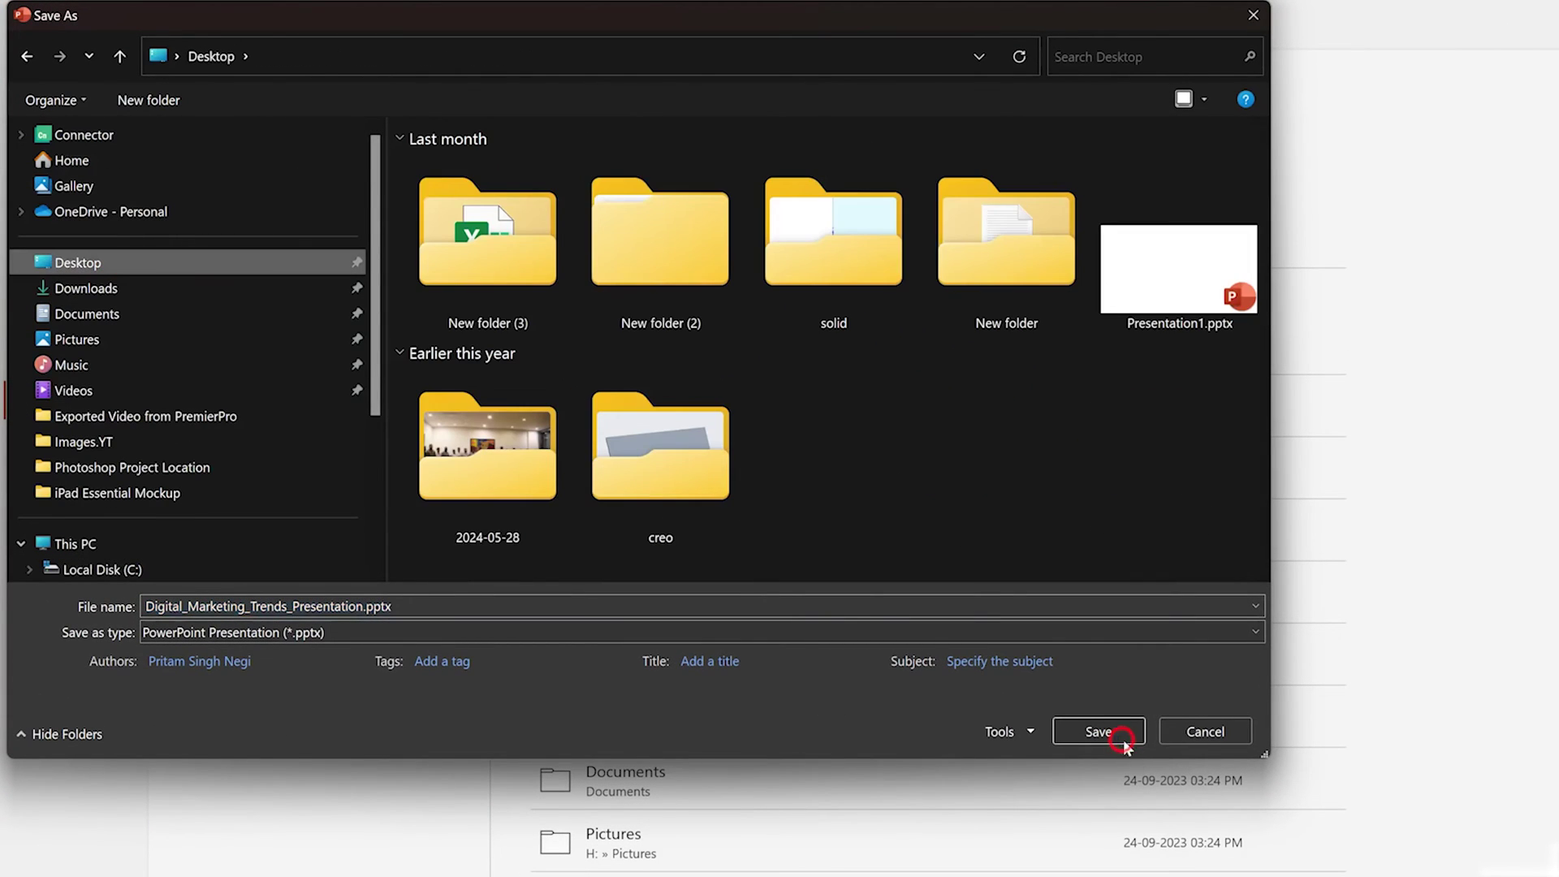
{"action": "left_click", "coordinate": [1124, 735]}
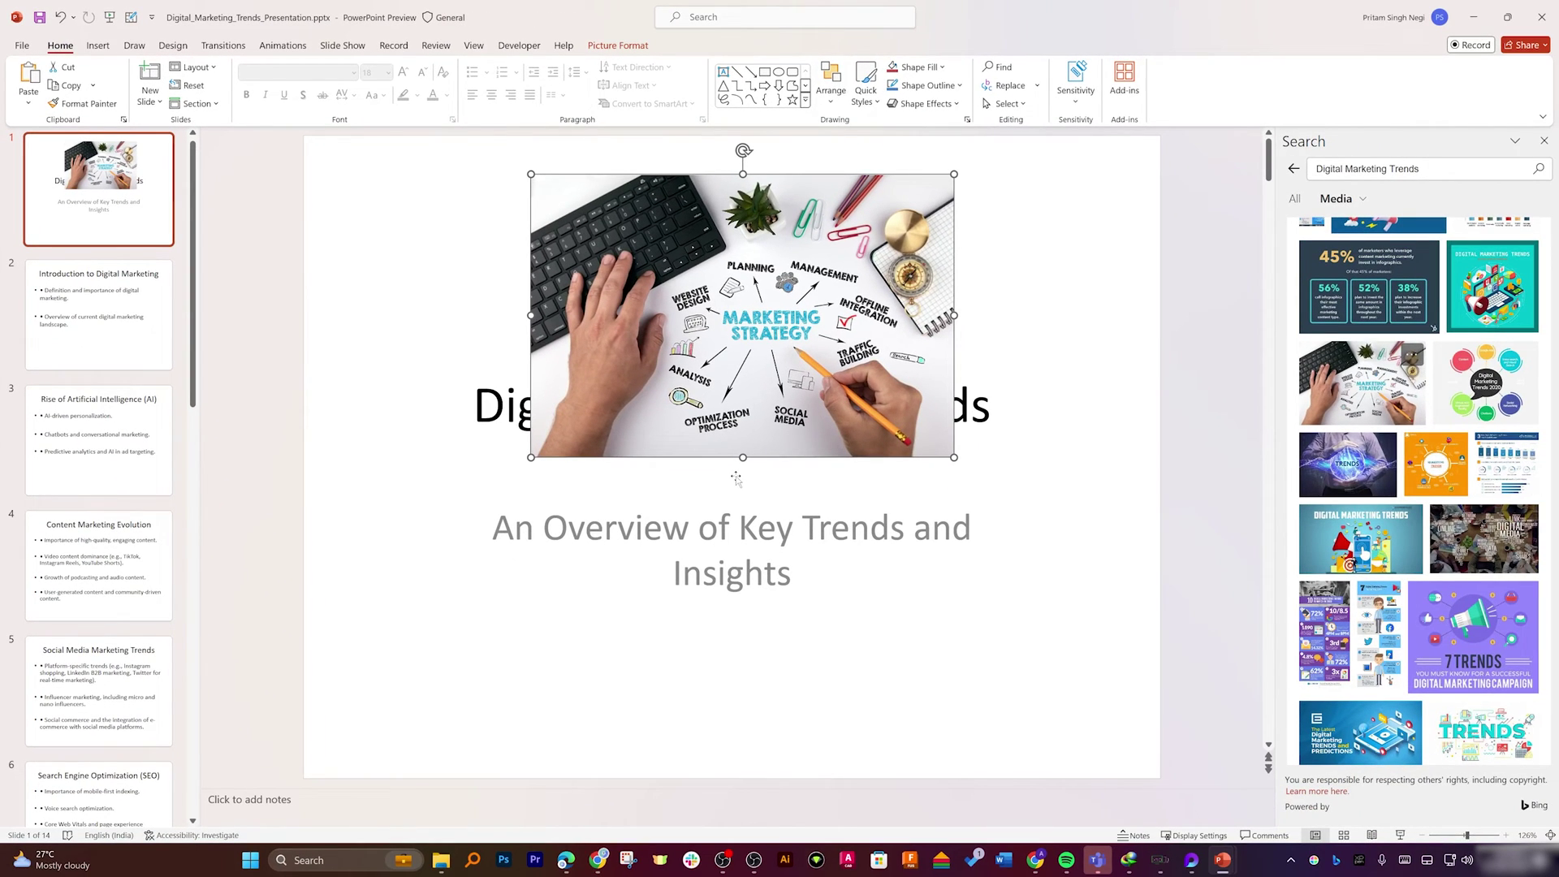
Close desktop PowerPoint and go to office.com in a new browser tab
{"action": "left_click", "coordinate": [1541, 16]}
{"action": "left_click", "coordinate": [213, 10]}
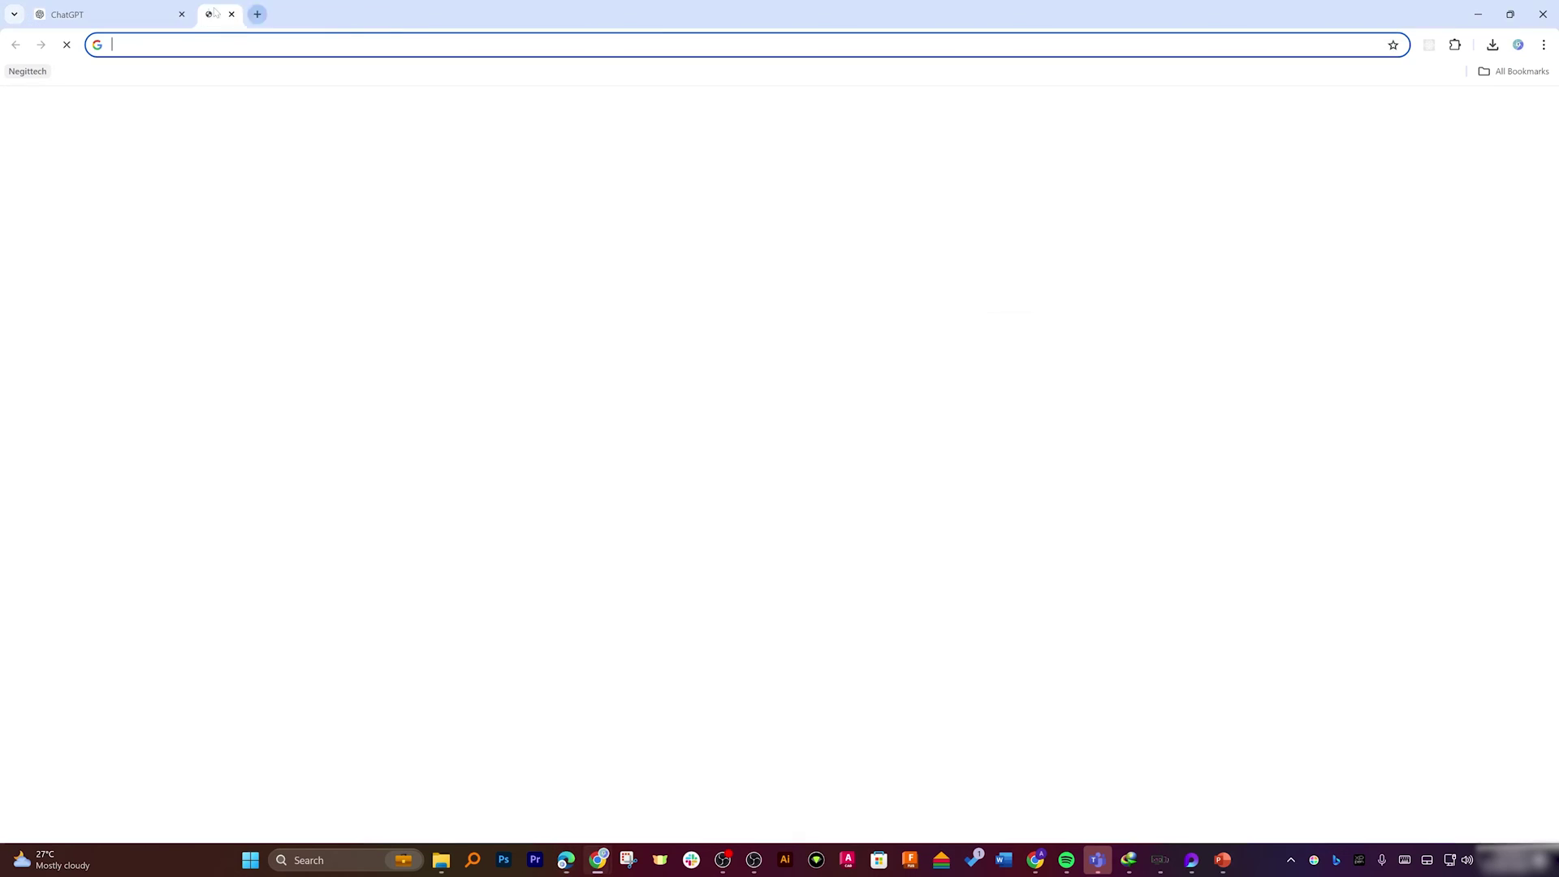
{"action": "type", "text": "office.com"}
{"action": "key", "text": "Return"}
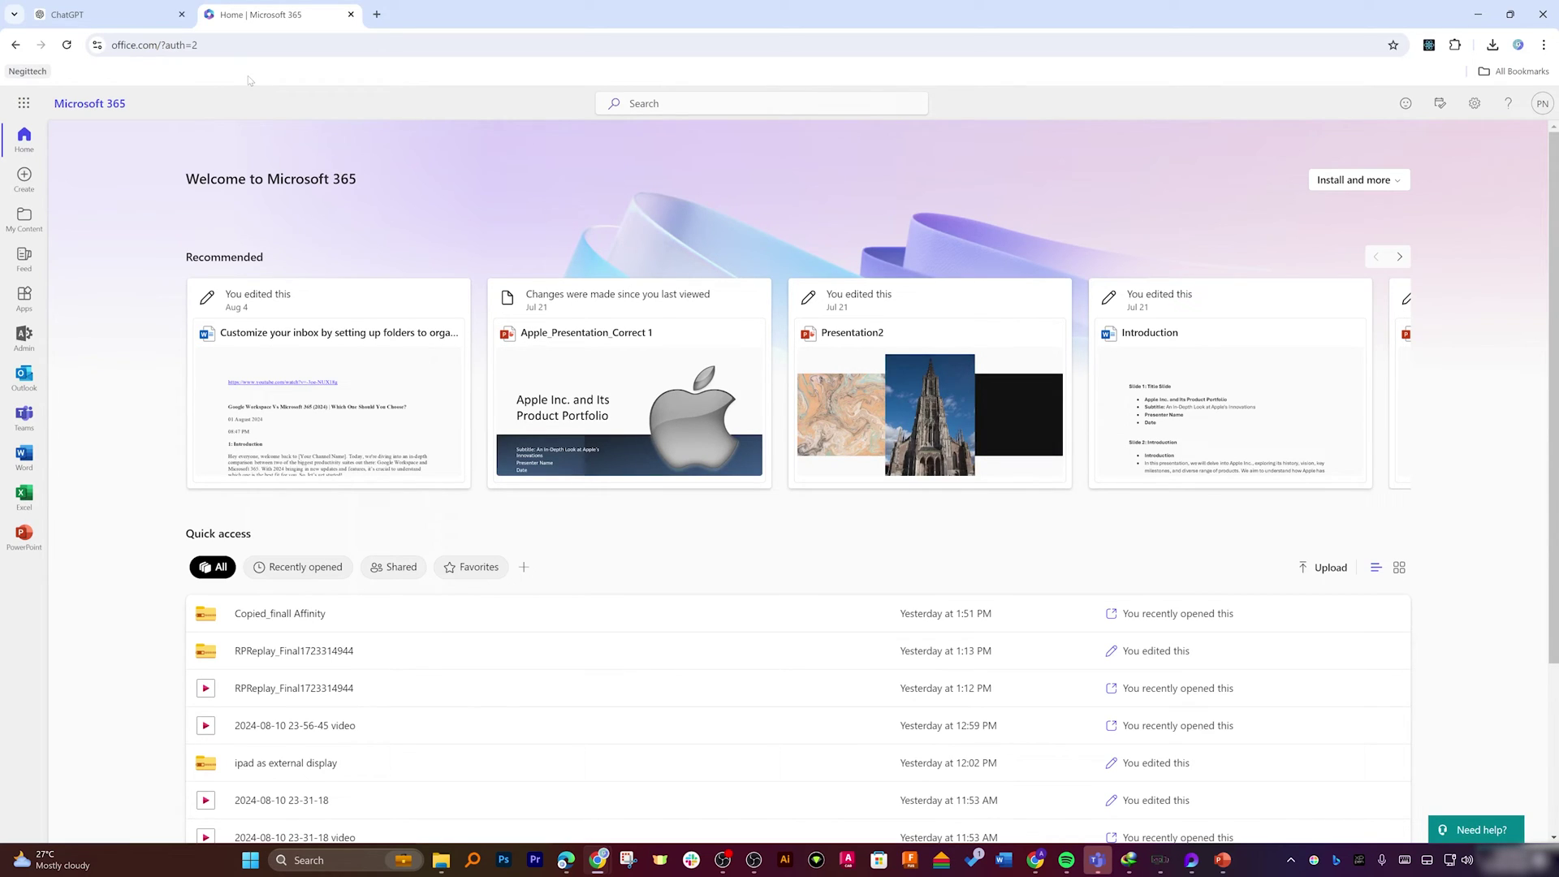
Create a new blank presentation, Presentation3, from the Microsoft 365 Create page
{"action": "left_click", "coordinate": [25, 105]}
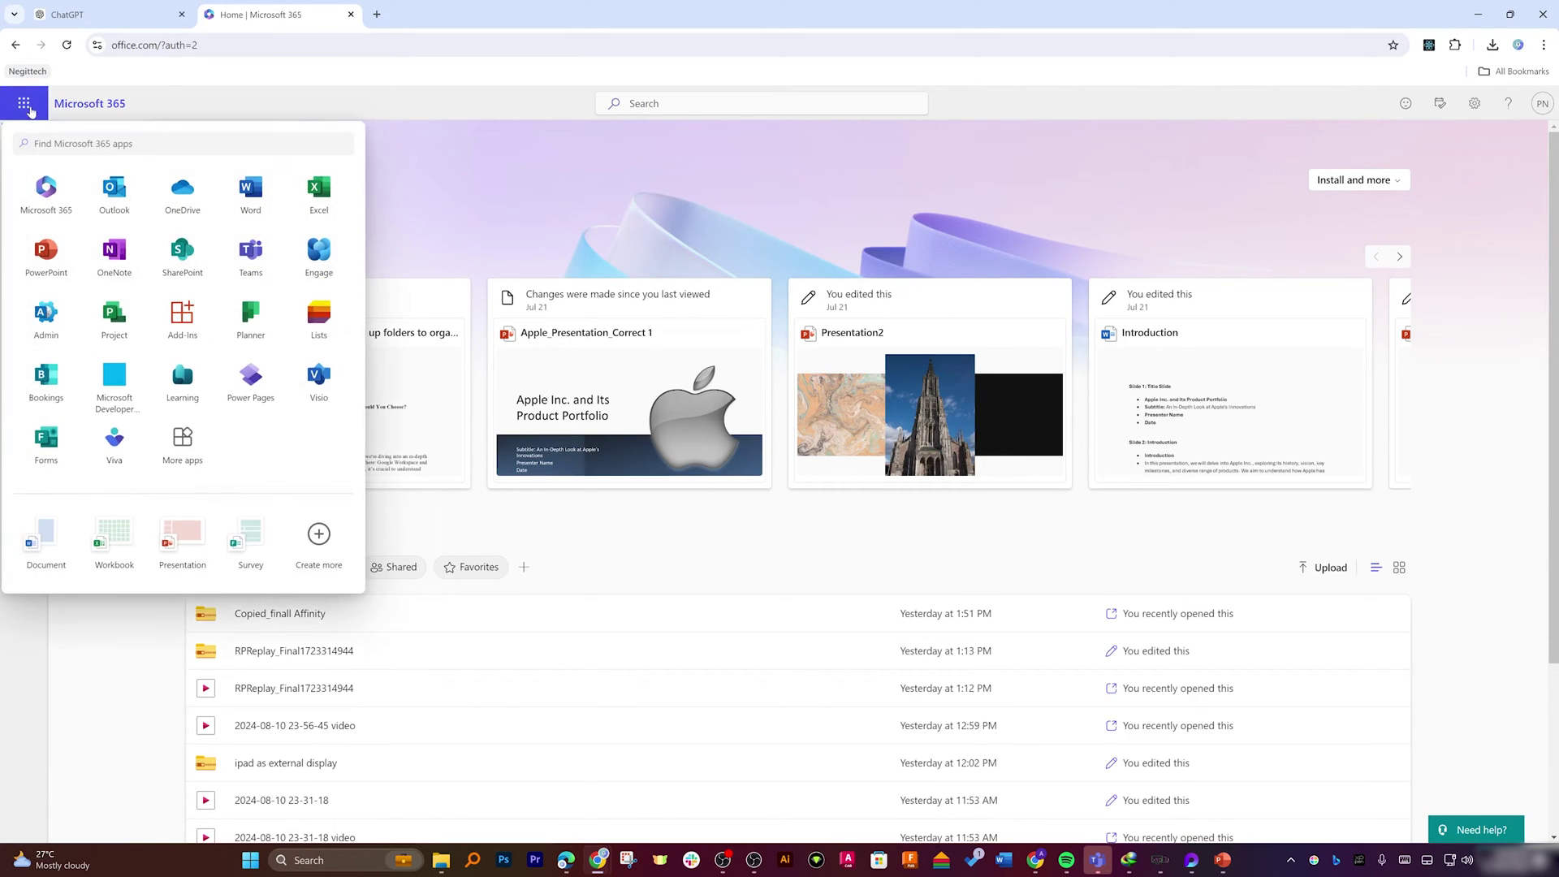
{"action": "left_click", "coordinate": [25, 106]}
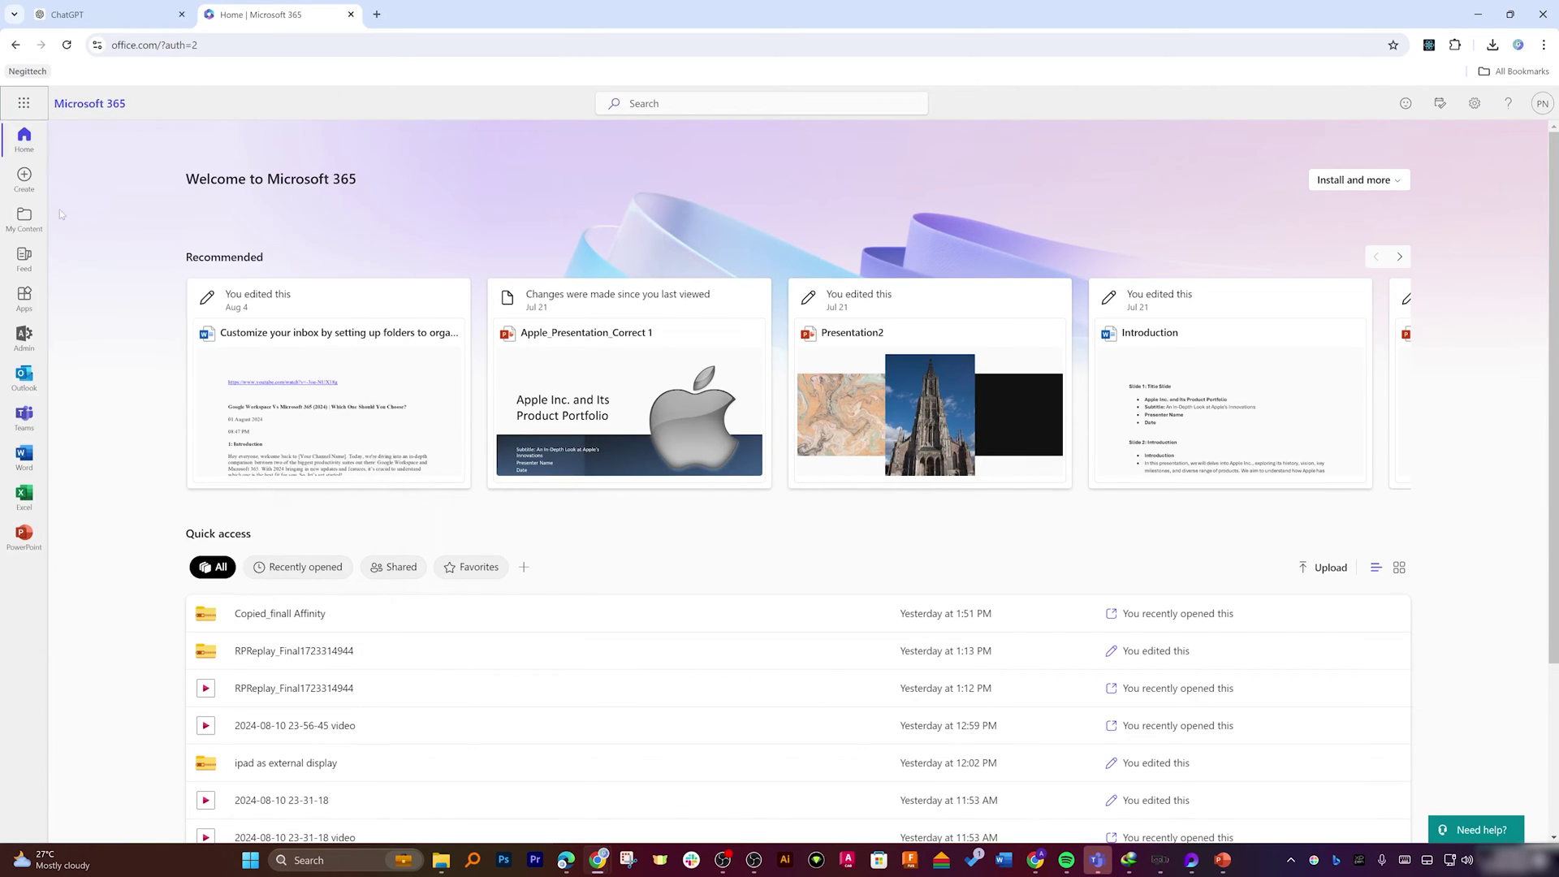
{"action": "left_click", "coordinate": [25, 177]}
{"action": "left_click", "coordinate": [294, 228]}
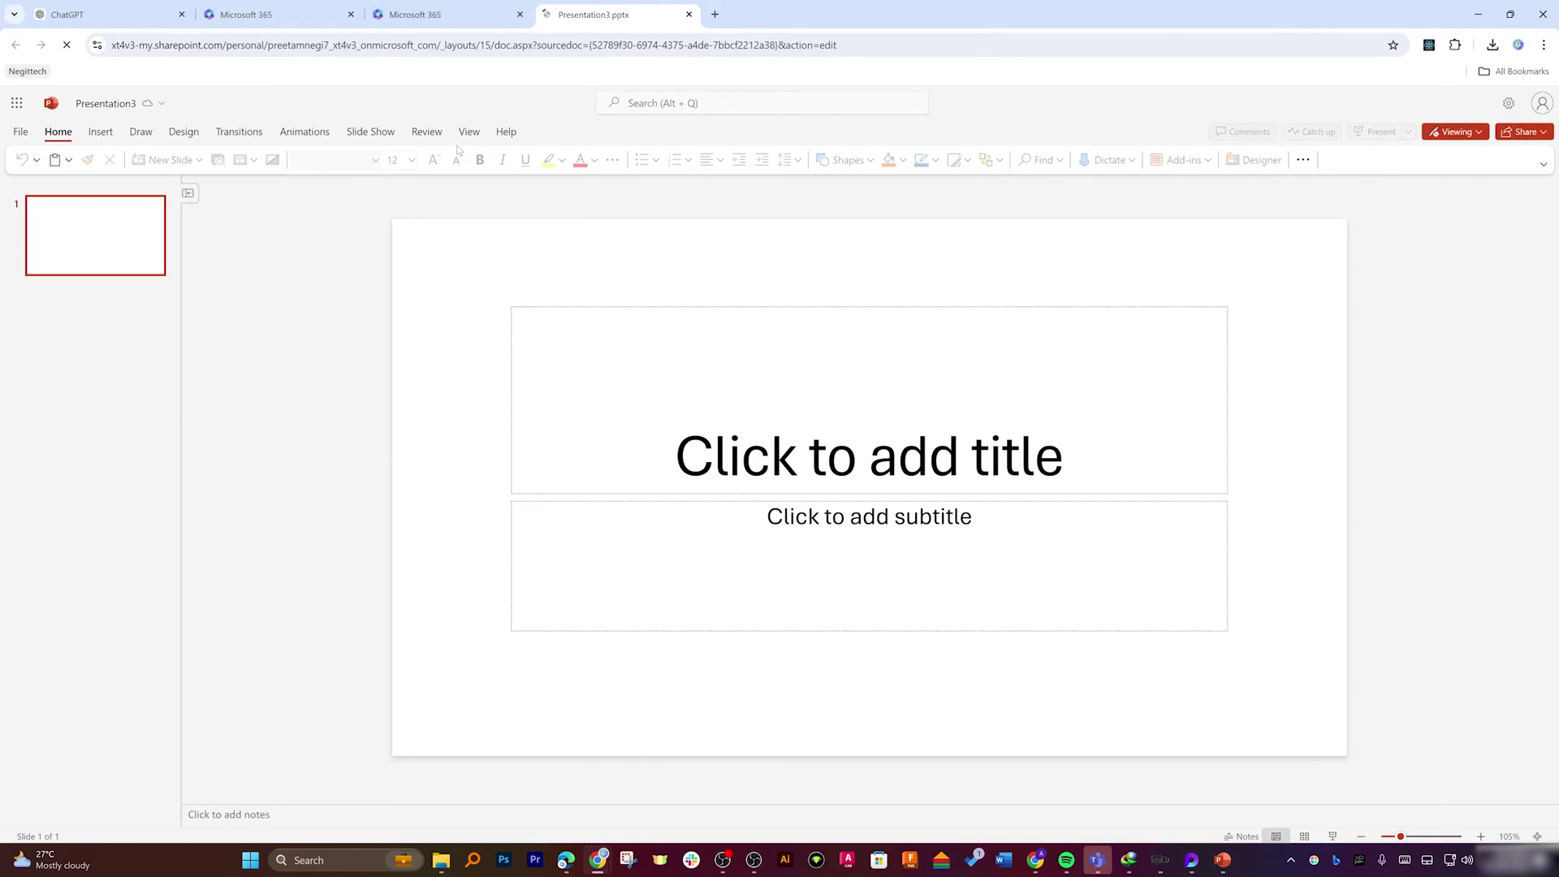
Open Digital_Marketing_Trends_Presentation.pptx from the Desktop in PowerPoint for the web
{"action": "left_click", "coordinate": [20, 132]}
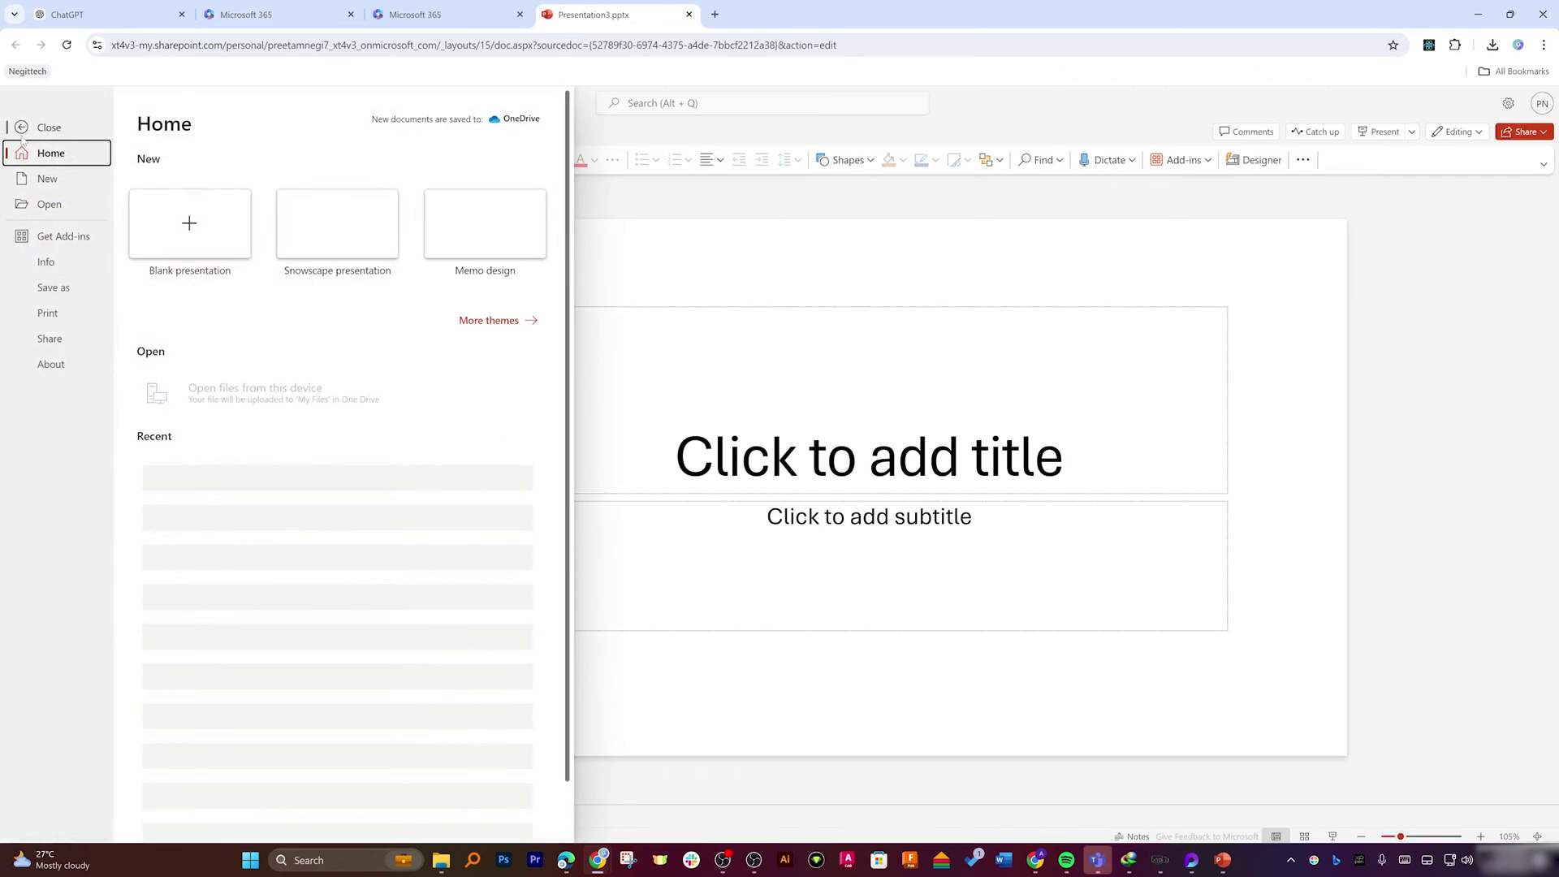
{"action": "left_click", "coordinate": [61, 204]}
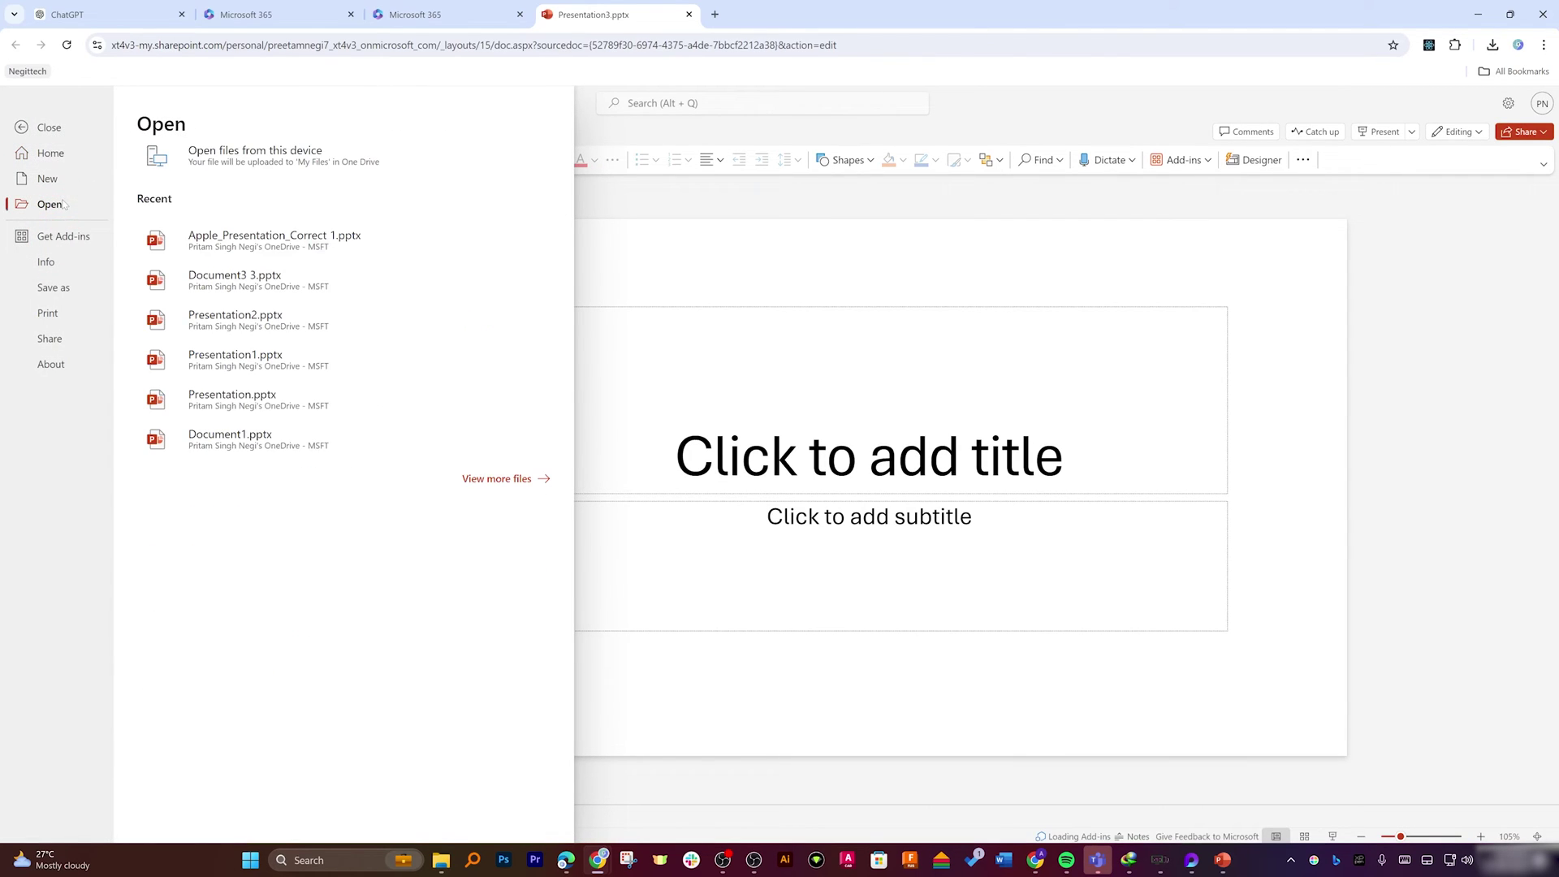
{"action": "left_click", "coordinate": [282, 165]}
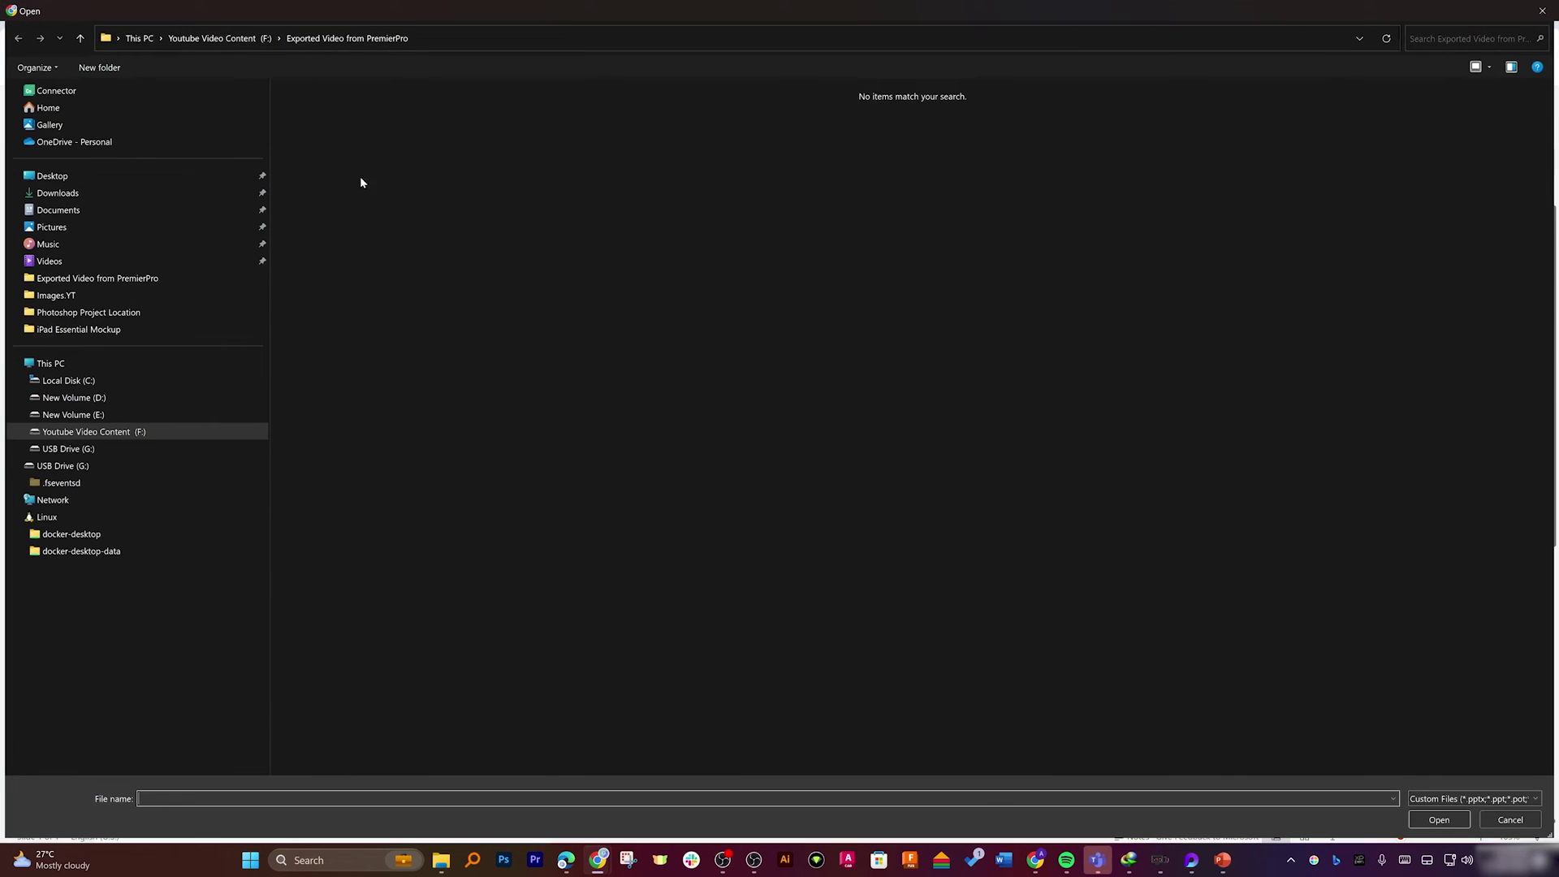
{"action": "left_click", "coordinate": [65, 173]}
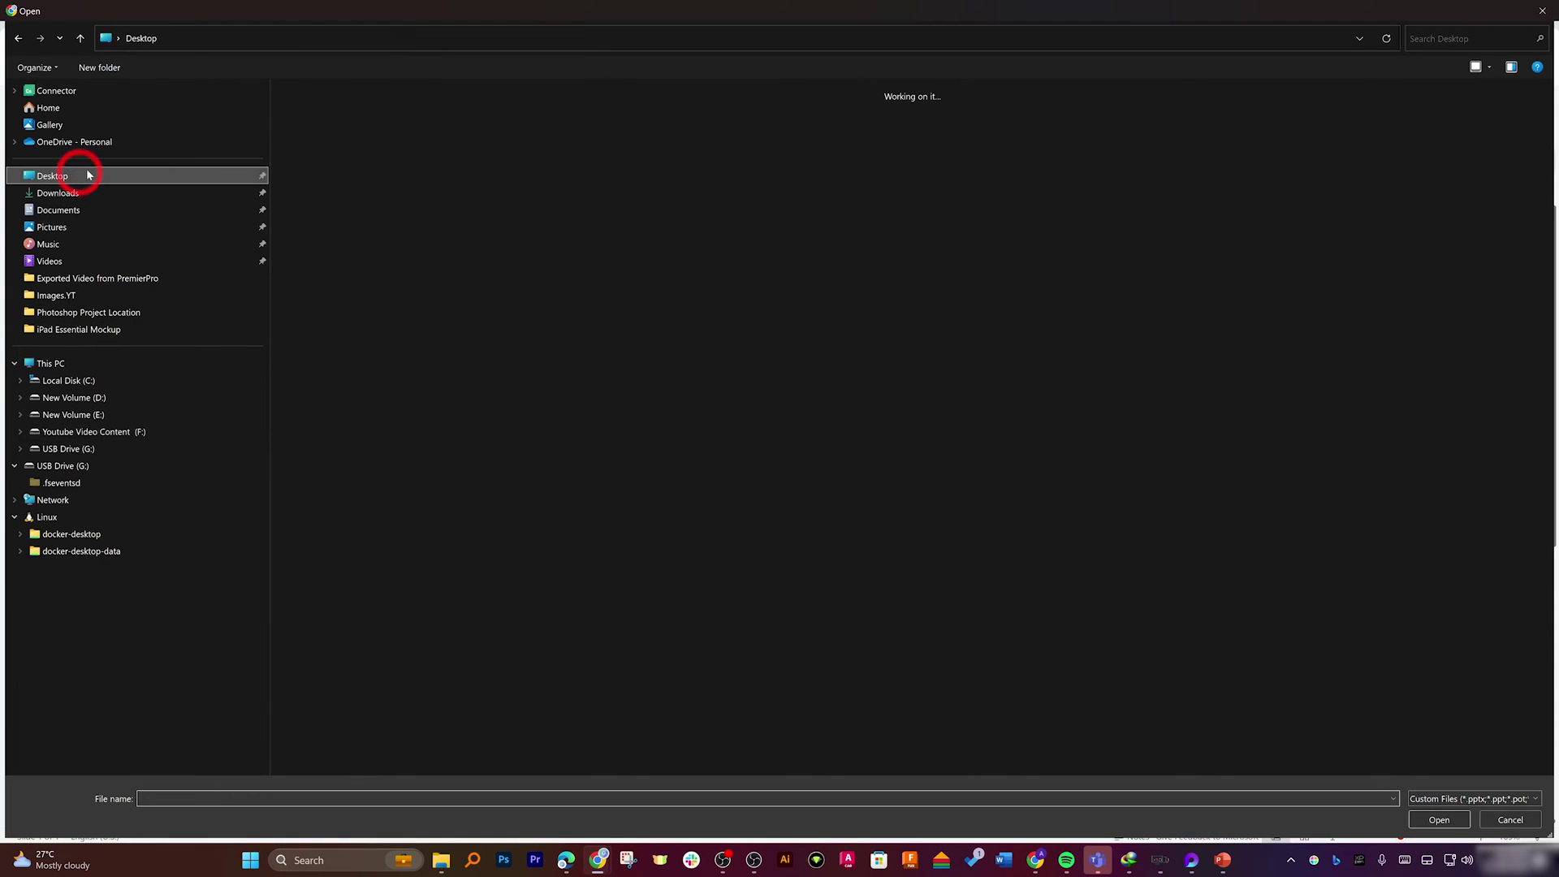
{"action": "left_click", "coordinate": [353, 160]}
{"action": "double_click", "coordinate": [353, 160]}
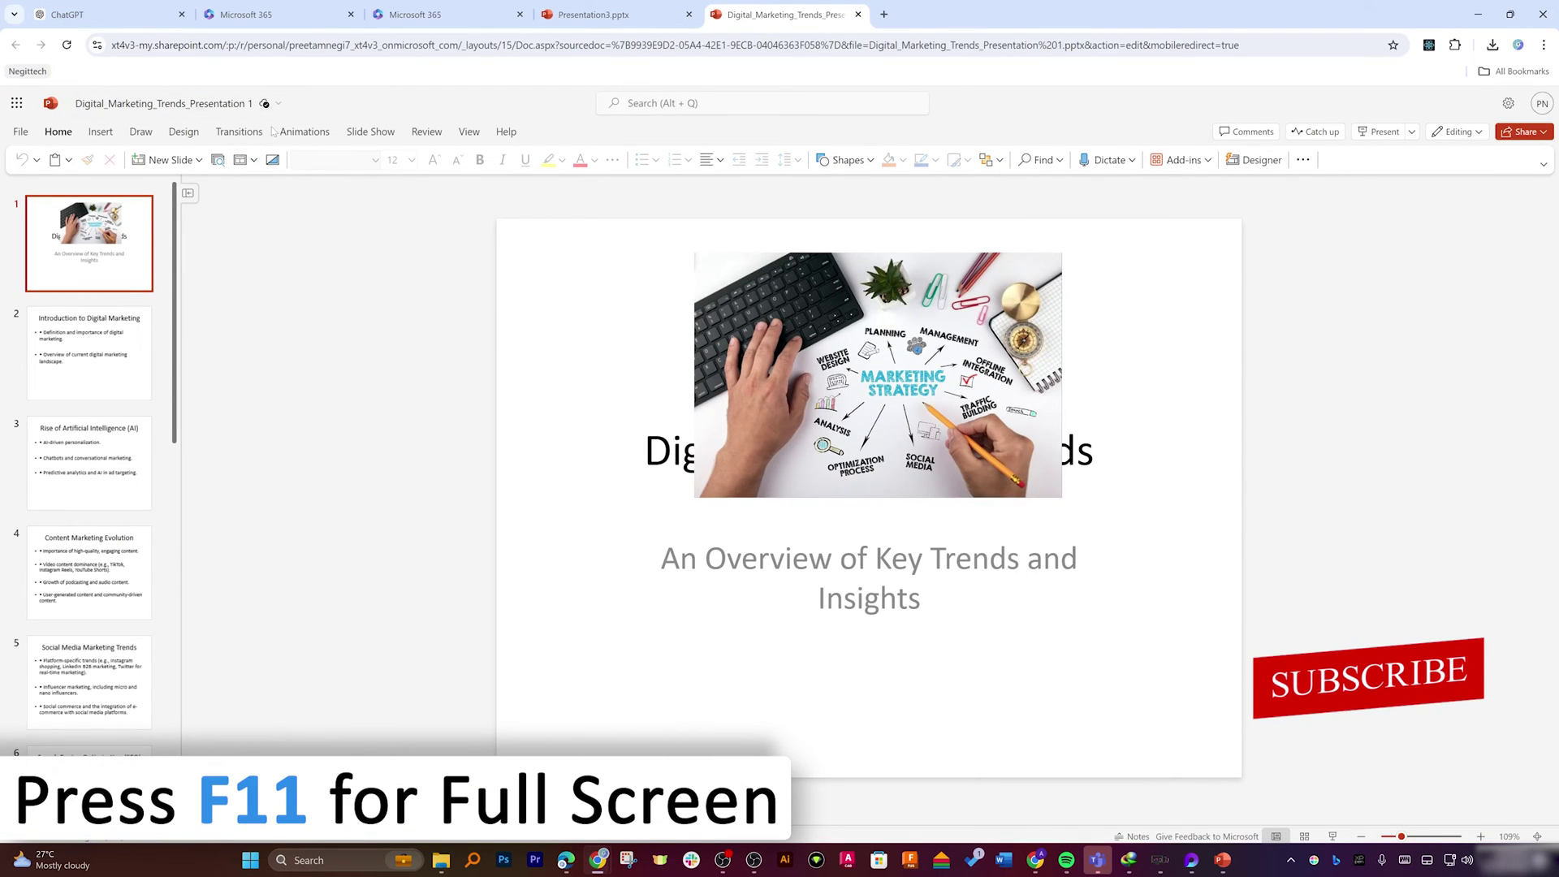
Go full screen and apply Designer's second design idea to the title slide
{"action": "key", "text": "F11"}
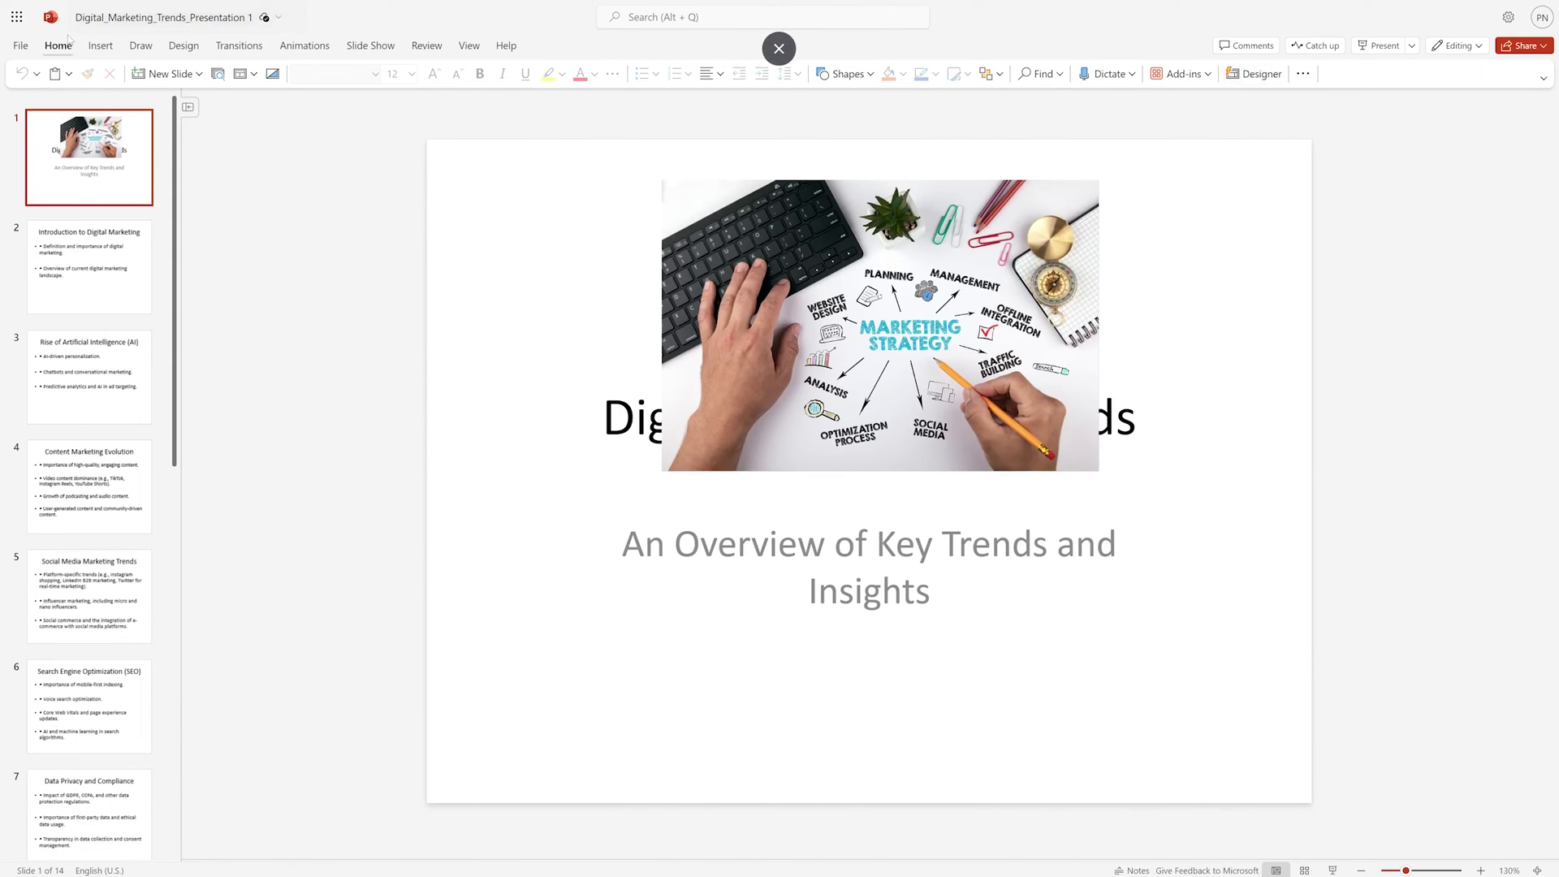
{"action": "left_click", "coordinate": [1264, 81]}
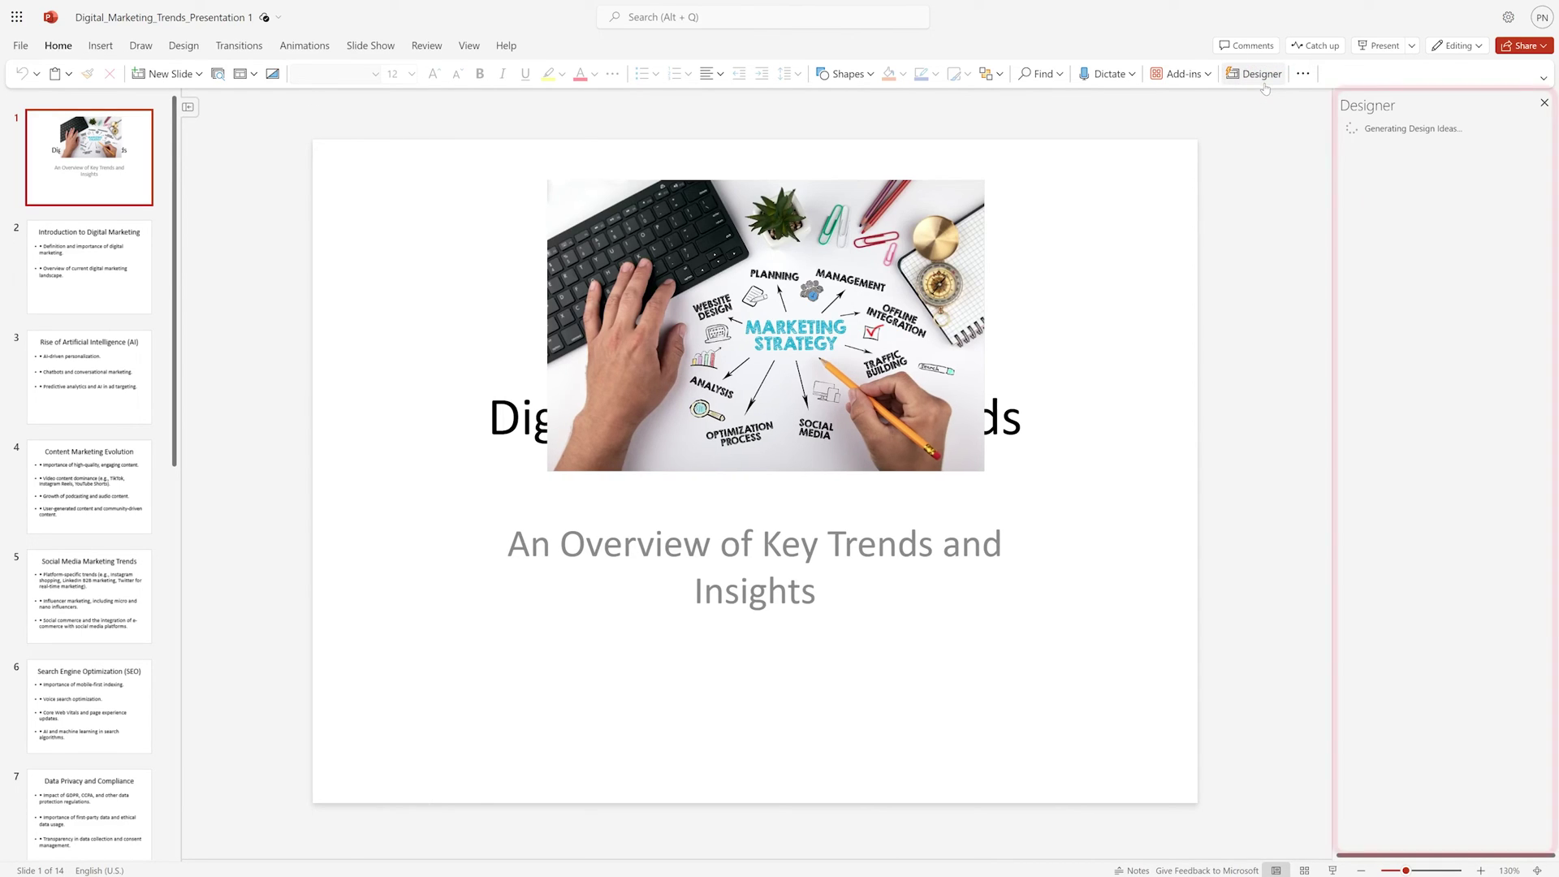
{"action": "left_click", "coordinate": [1451, 321]}
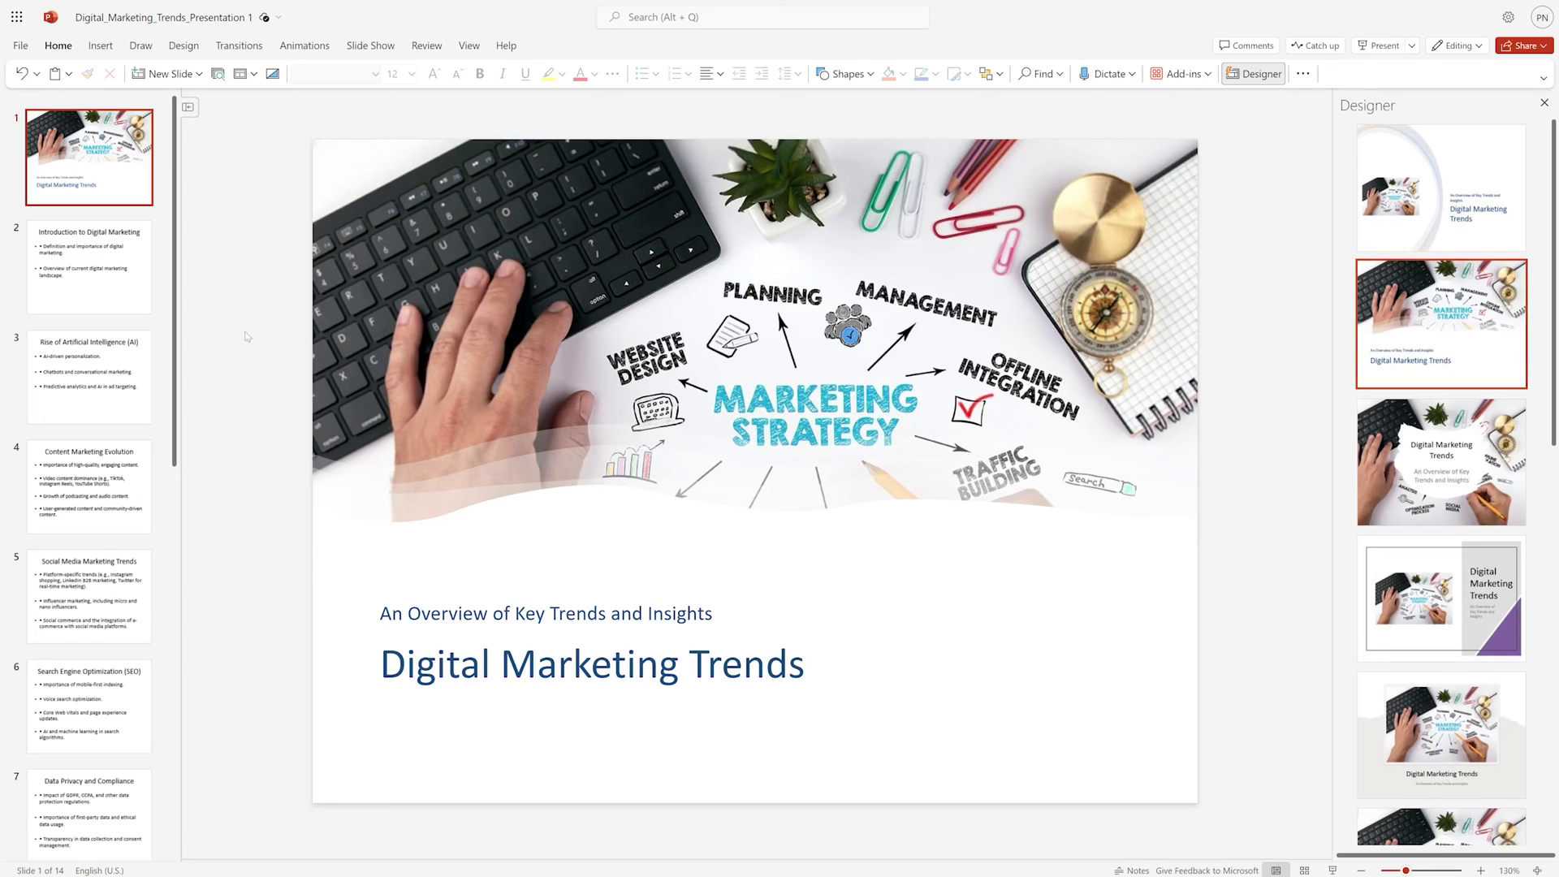
{"action": "key", "text": "Page_Down"}
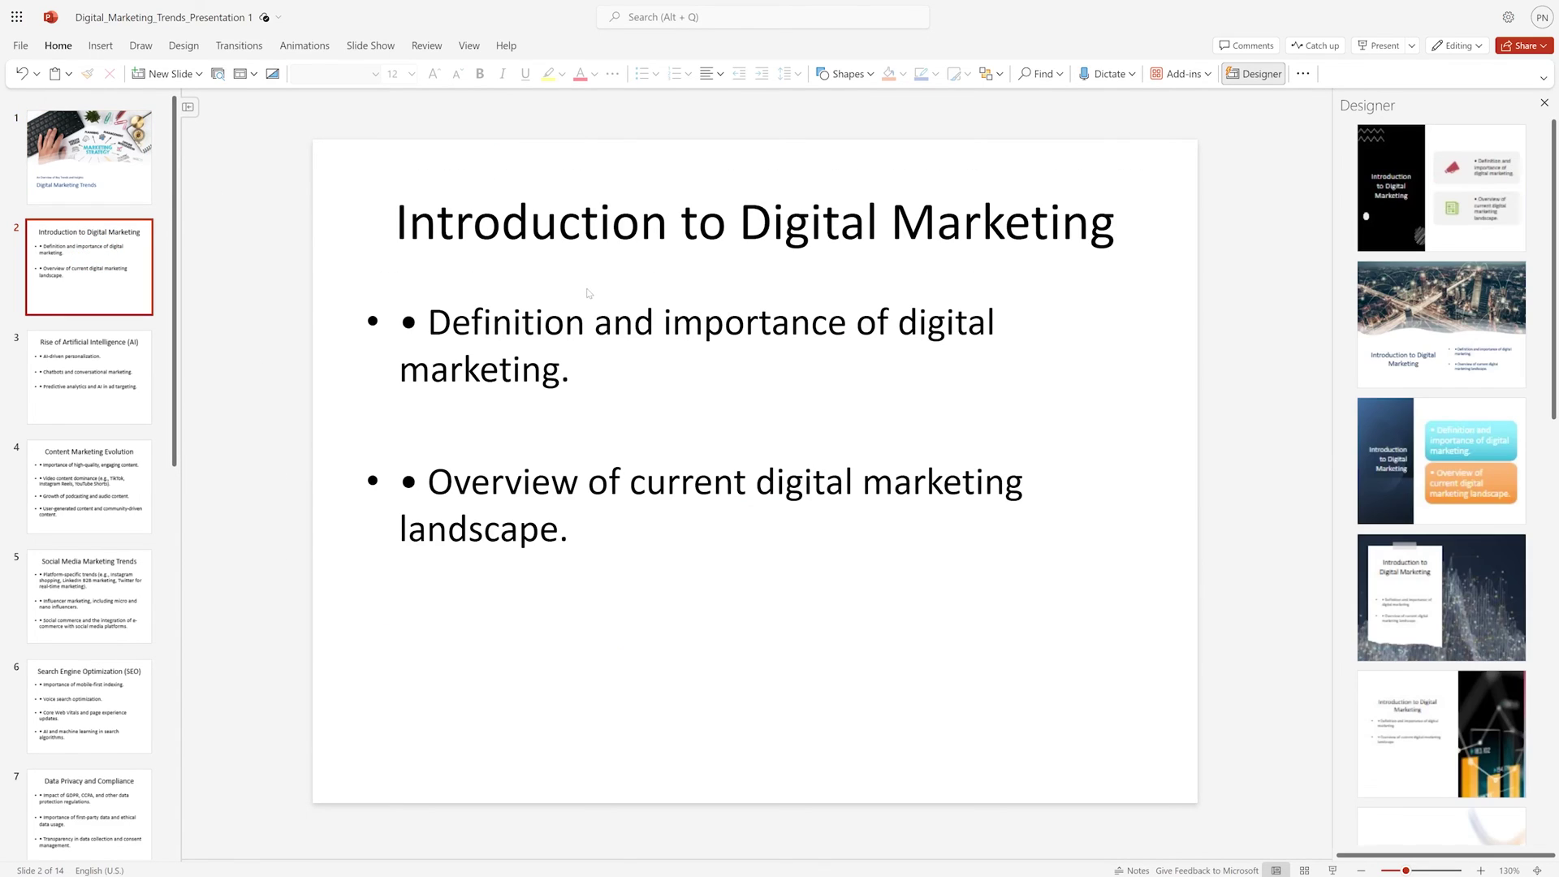
Compare city-lights and beige Designer ideas for slide 2, then keep the black zigzag layout
{"action": "left_click", "coordinate": [1411, 213]}
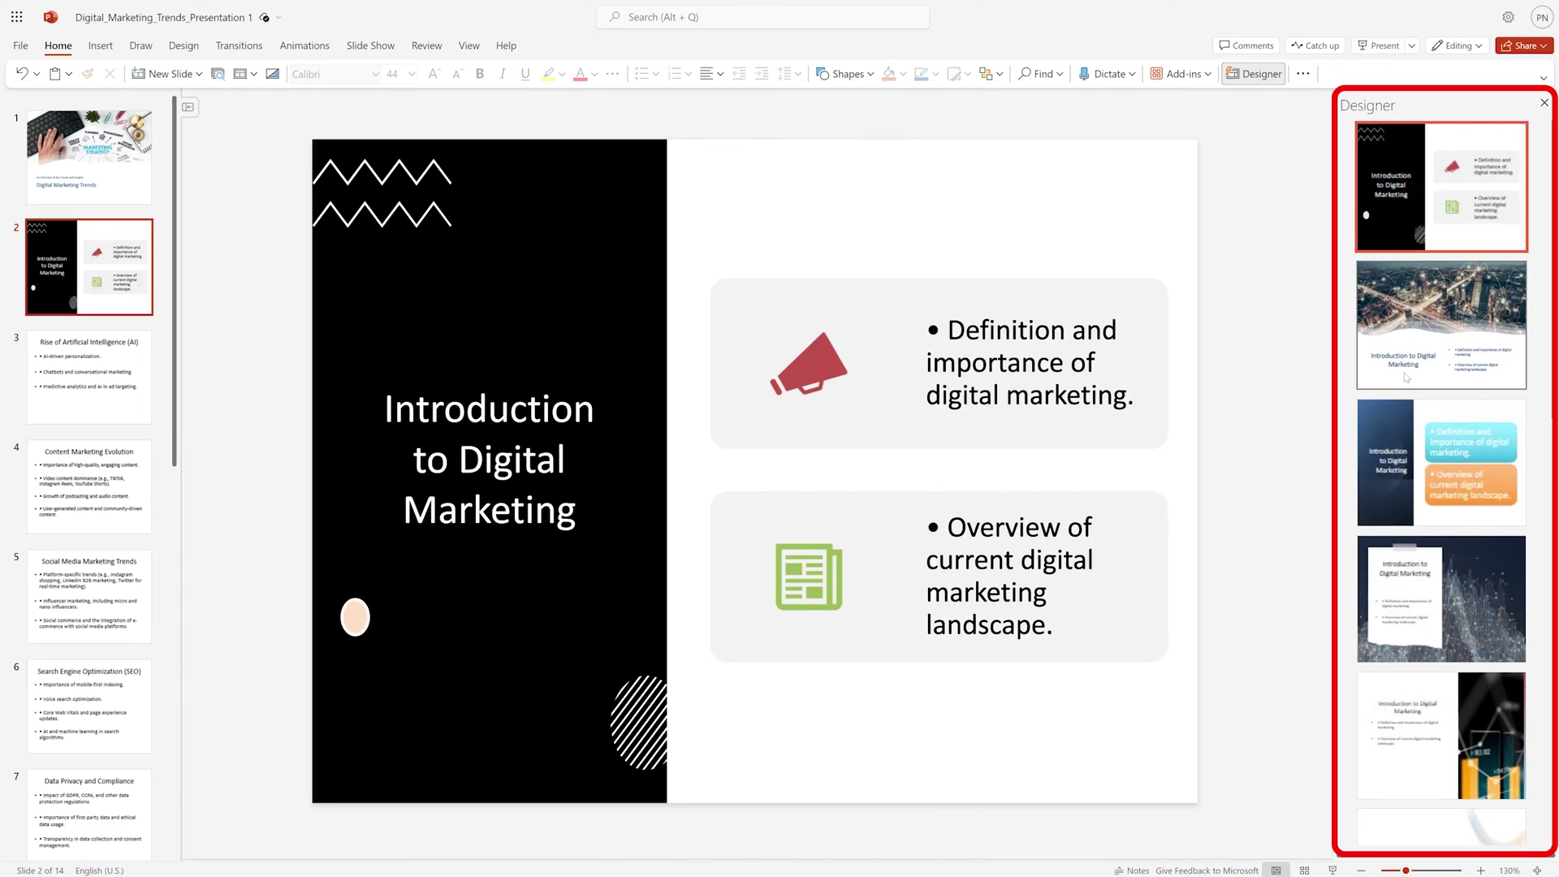
{"action": "left_click", "coordinate": [1408, 376]}
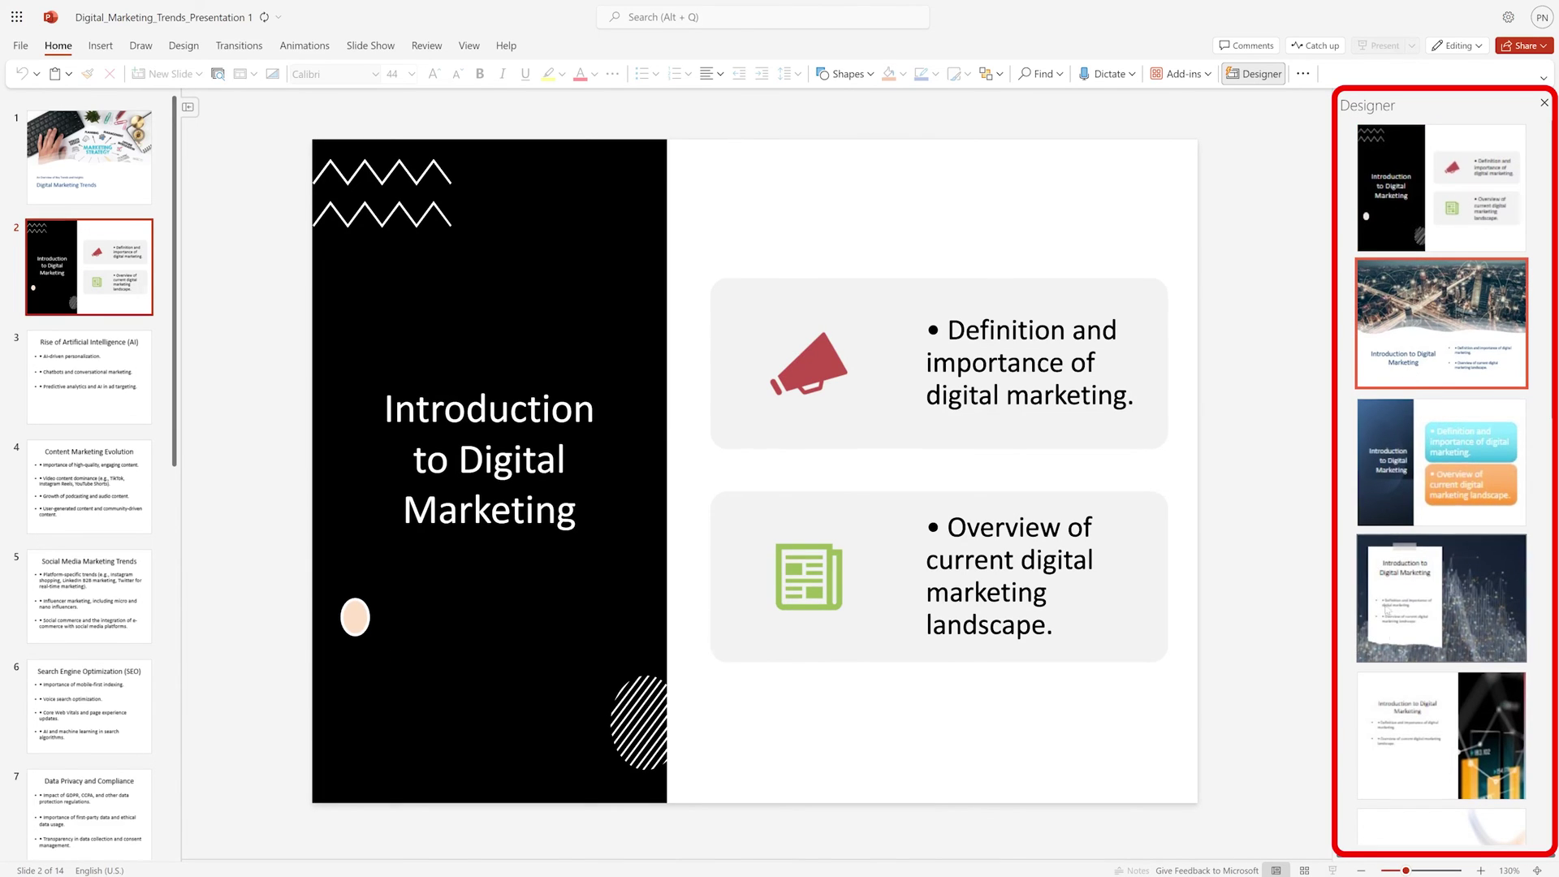
{"action": "scroll", "coordinate": [1458, 650], "scroll_direction": "down", "scroll_amount": 7}
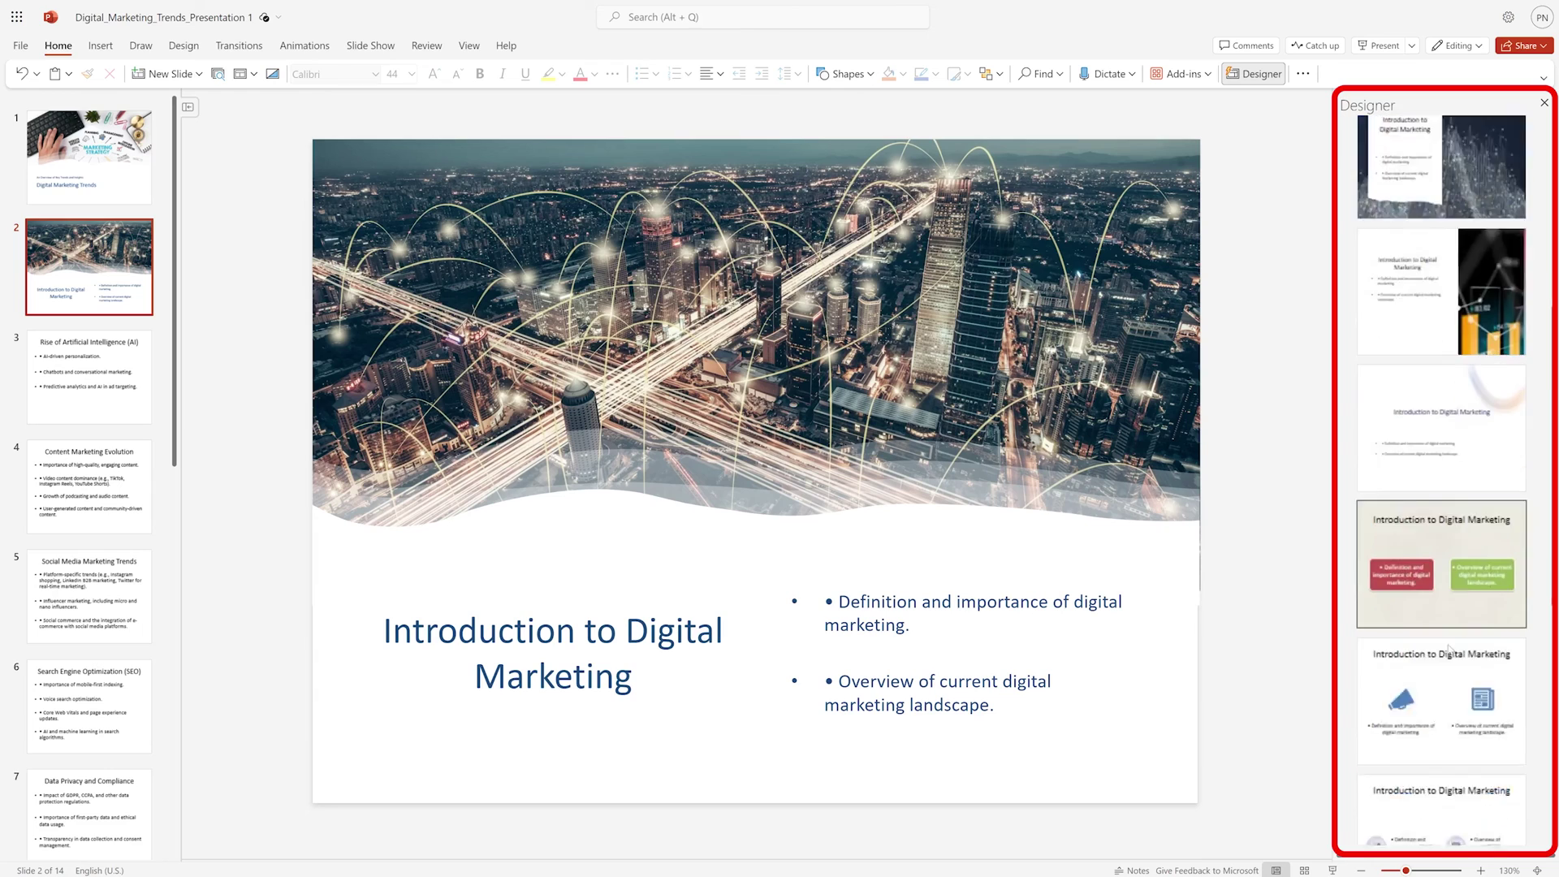
{"action": "left_click", "coordinate": [1442, 390]}
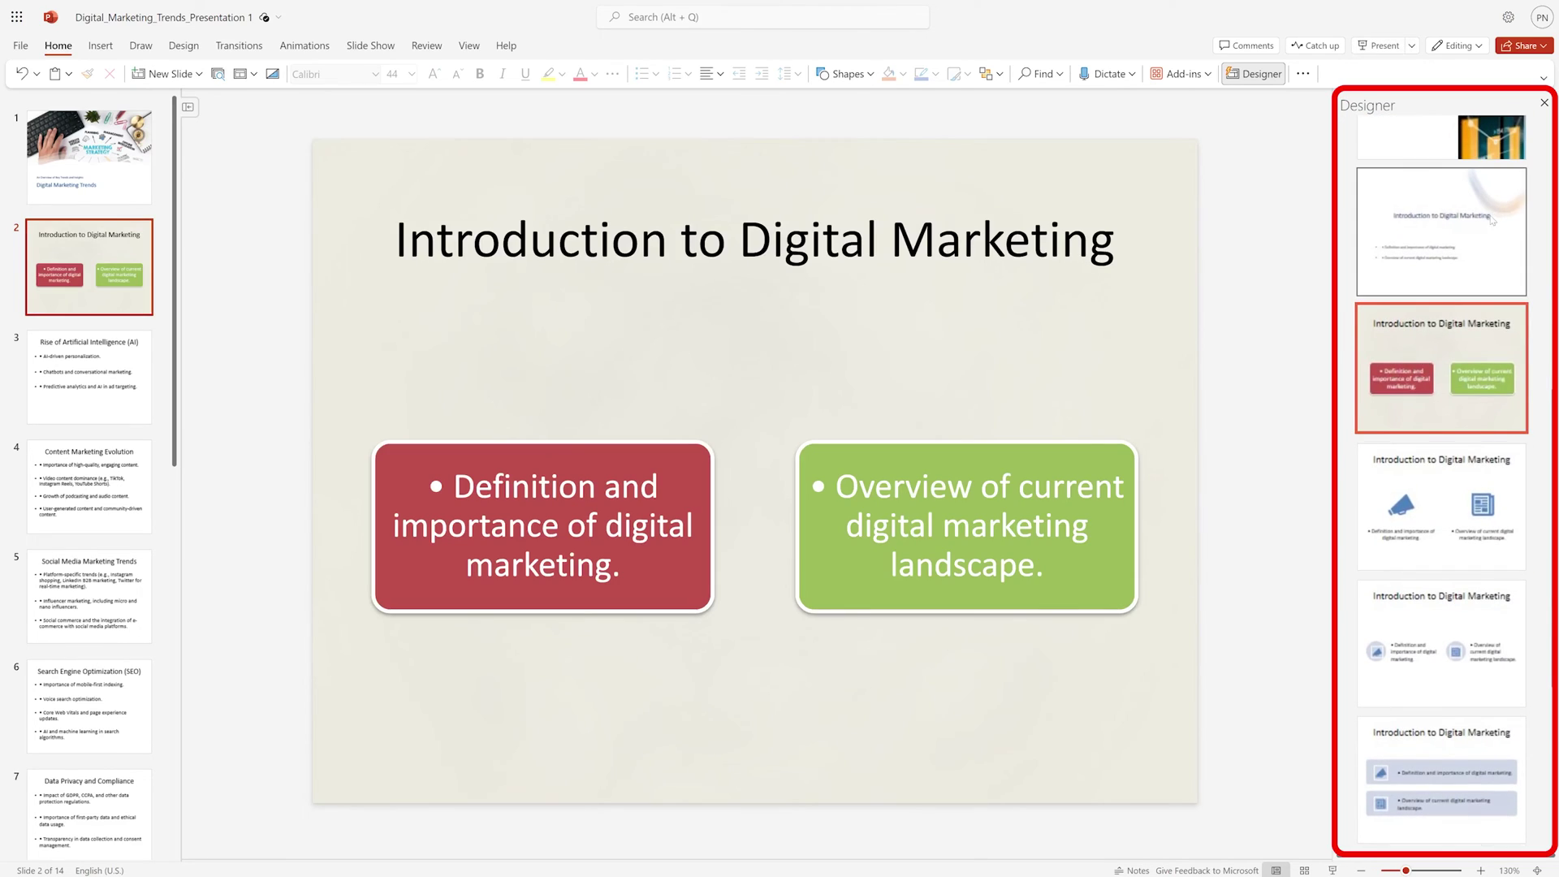
{"action": "scroll", "coordinate": [1445, 280], "scroll_direction": "up", "scroll_amount": 5}
{"action": "scroll", "coordinate": [1442, 282], "scroll_direction": "up", "scroll_amount": 3}
{"action": "left_click", "coordinate": [1438, 187]}
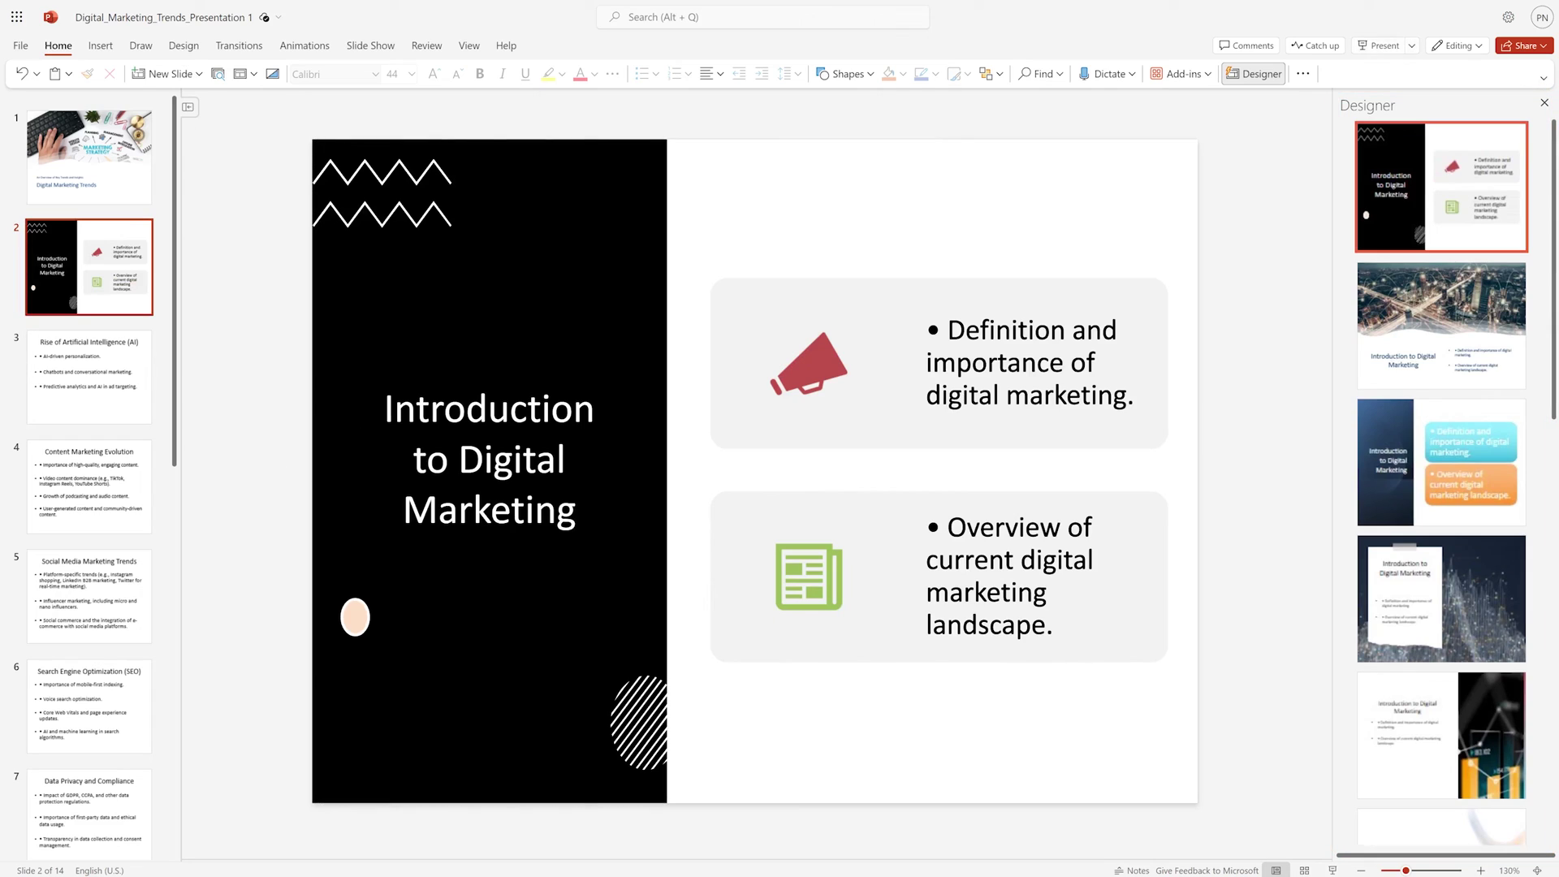
{"action": "left_click", "coordinate": [112, 348]}
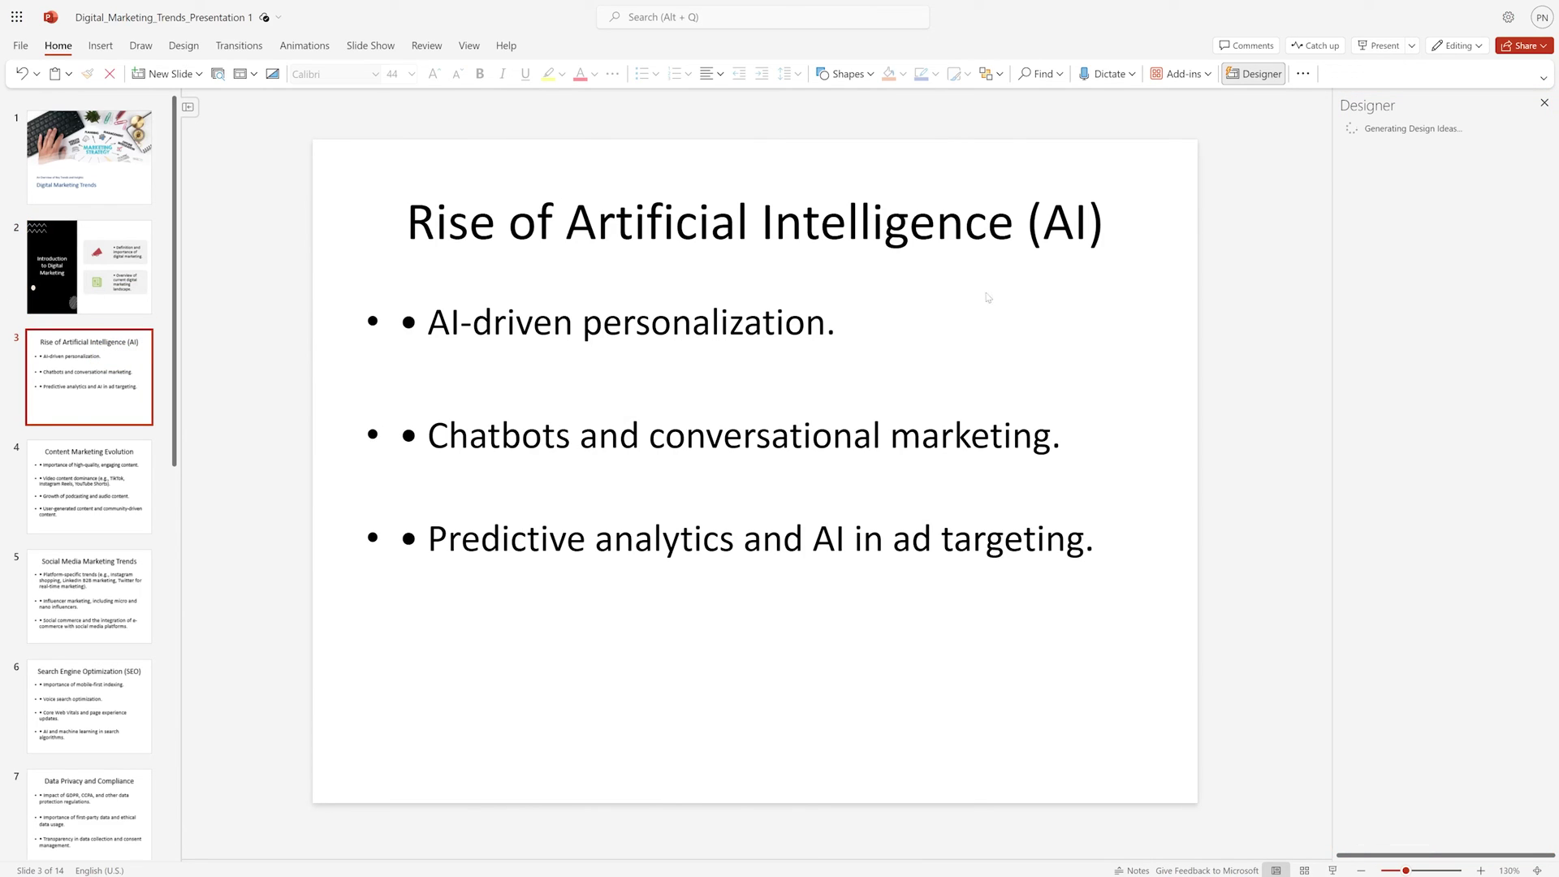
Give slide 3 the Designer layout with the white humanoid robot photo, then go to slide 4
{"action": "left_click", "coordinate": [1456, 436]}
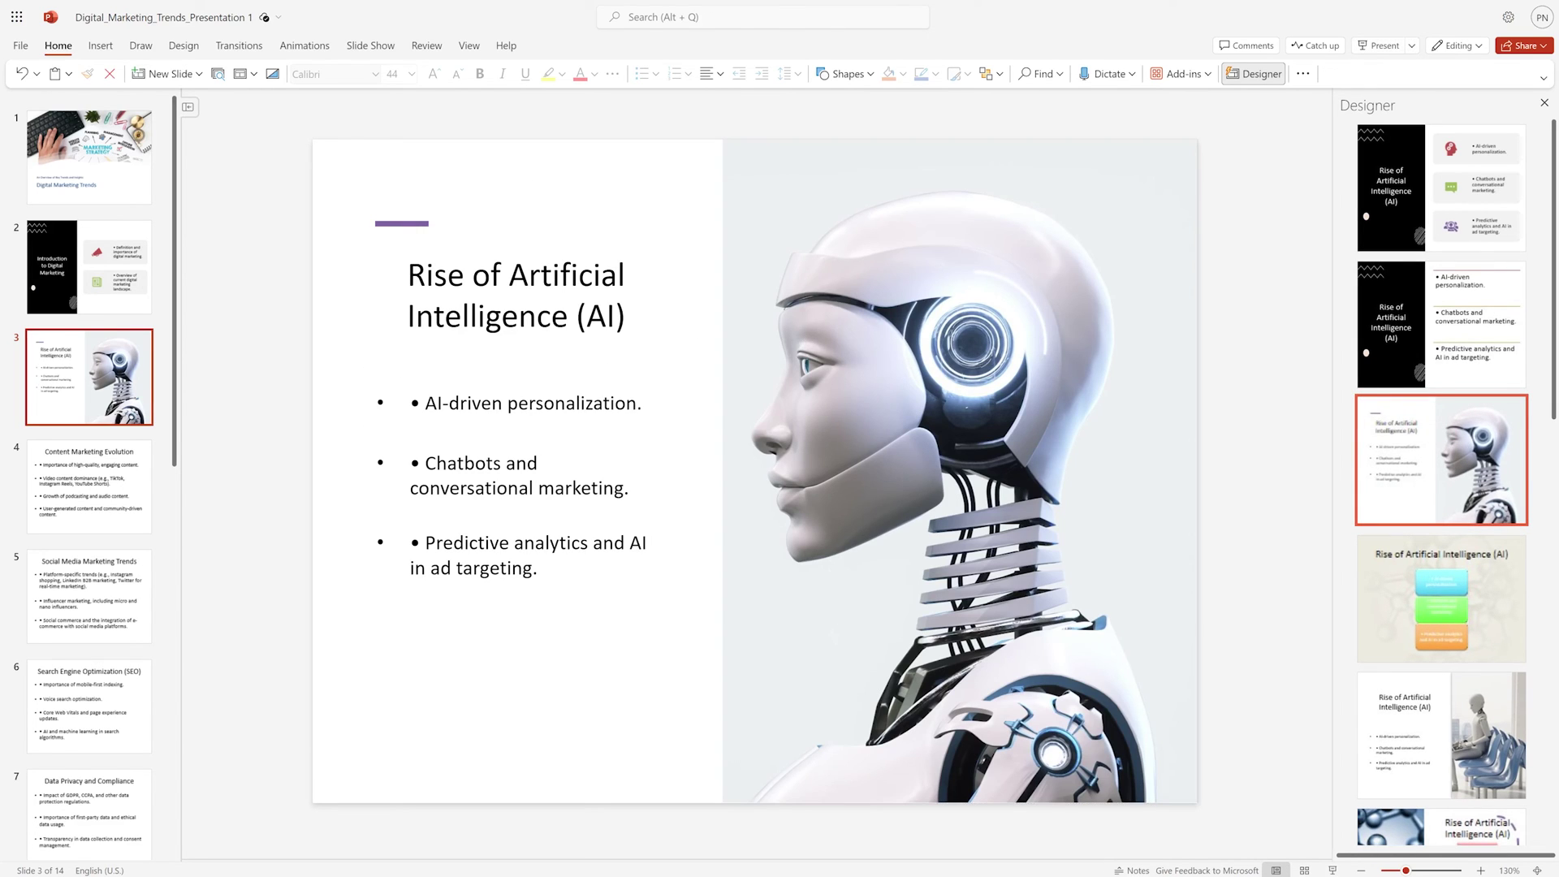
{"action": "left_click", "coordinate": [108, 494]}
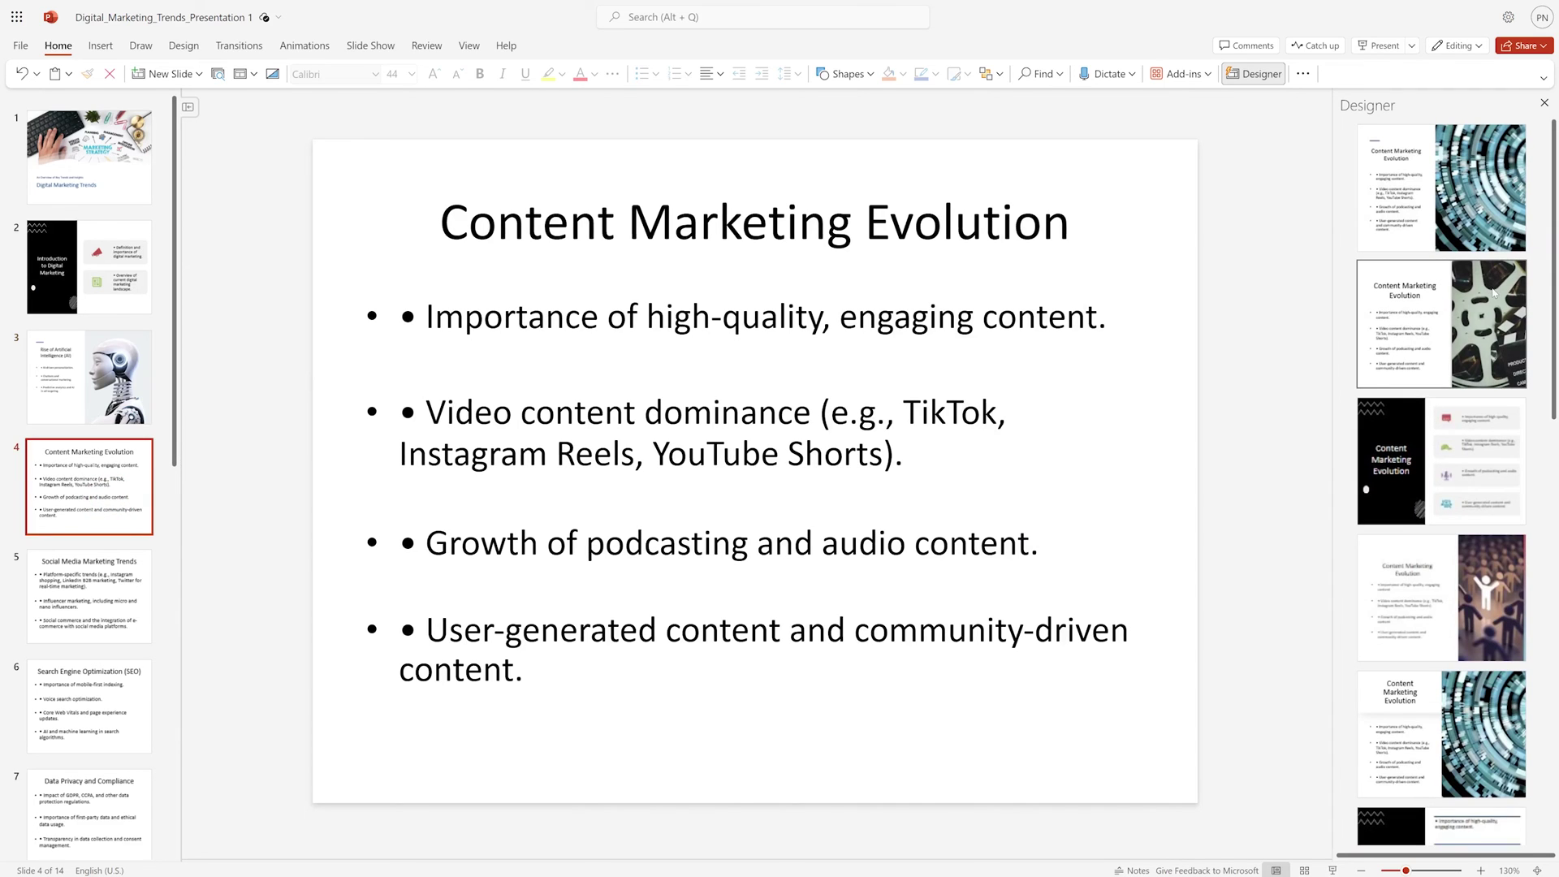
Run a web search on the slide 4 title 'Content Marketing Evolution'
{"action": "left_click", "coordinate": [1071, 221]}
{"action": "left_click_drag", "start_coordinate": [1071, 221], "coordinate": [440, 223]}
{"action": "right_click", "coordinate": [616, 208]}
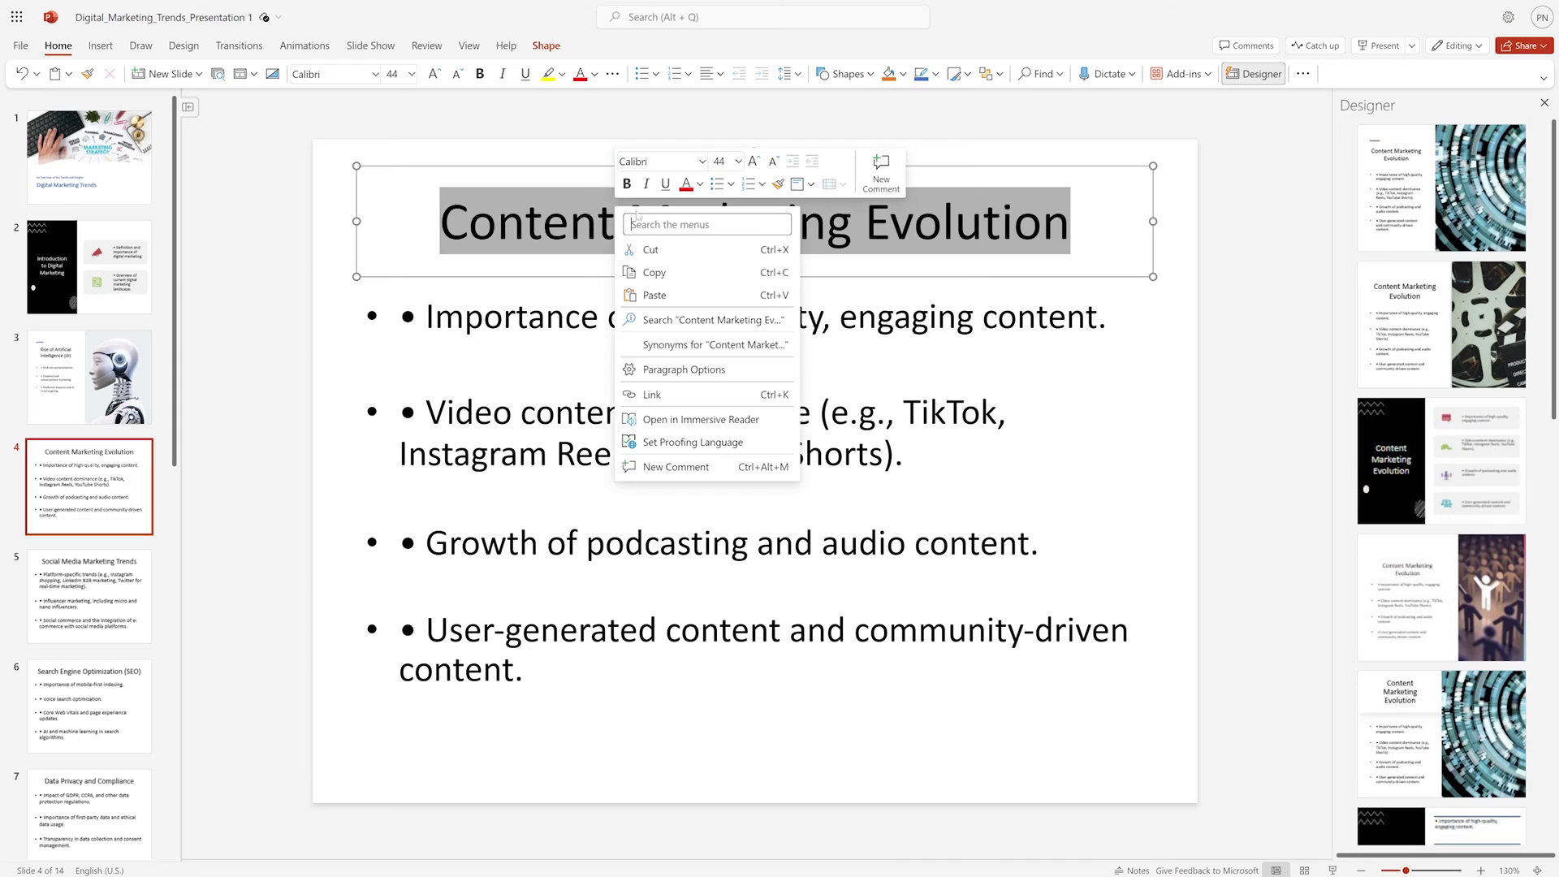
{"action": "left_click", "coordinate": [703, 322]}
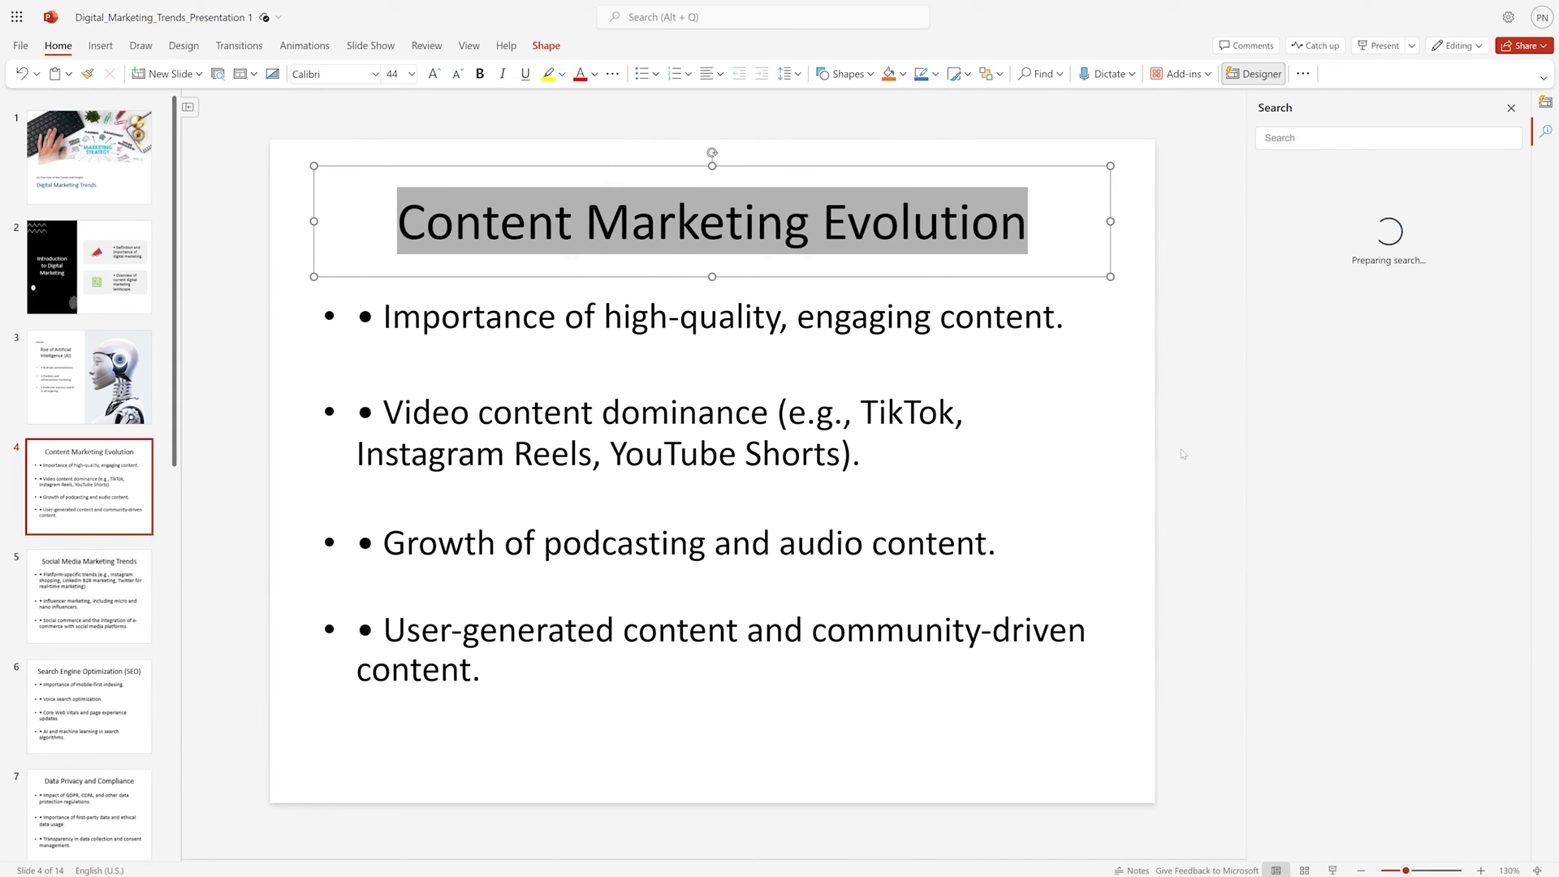
Insert the teal 'The Evolution of Content Marketing' image, including non-Creative Commons results
{"action": "left_click", "coordinate": [1348, 168]}
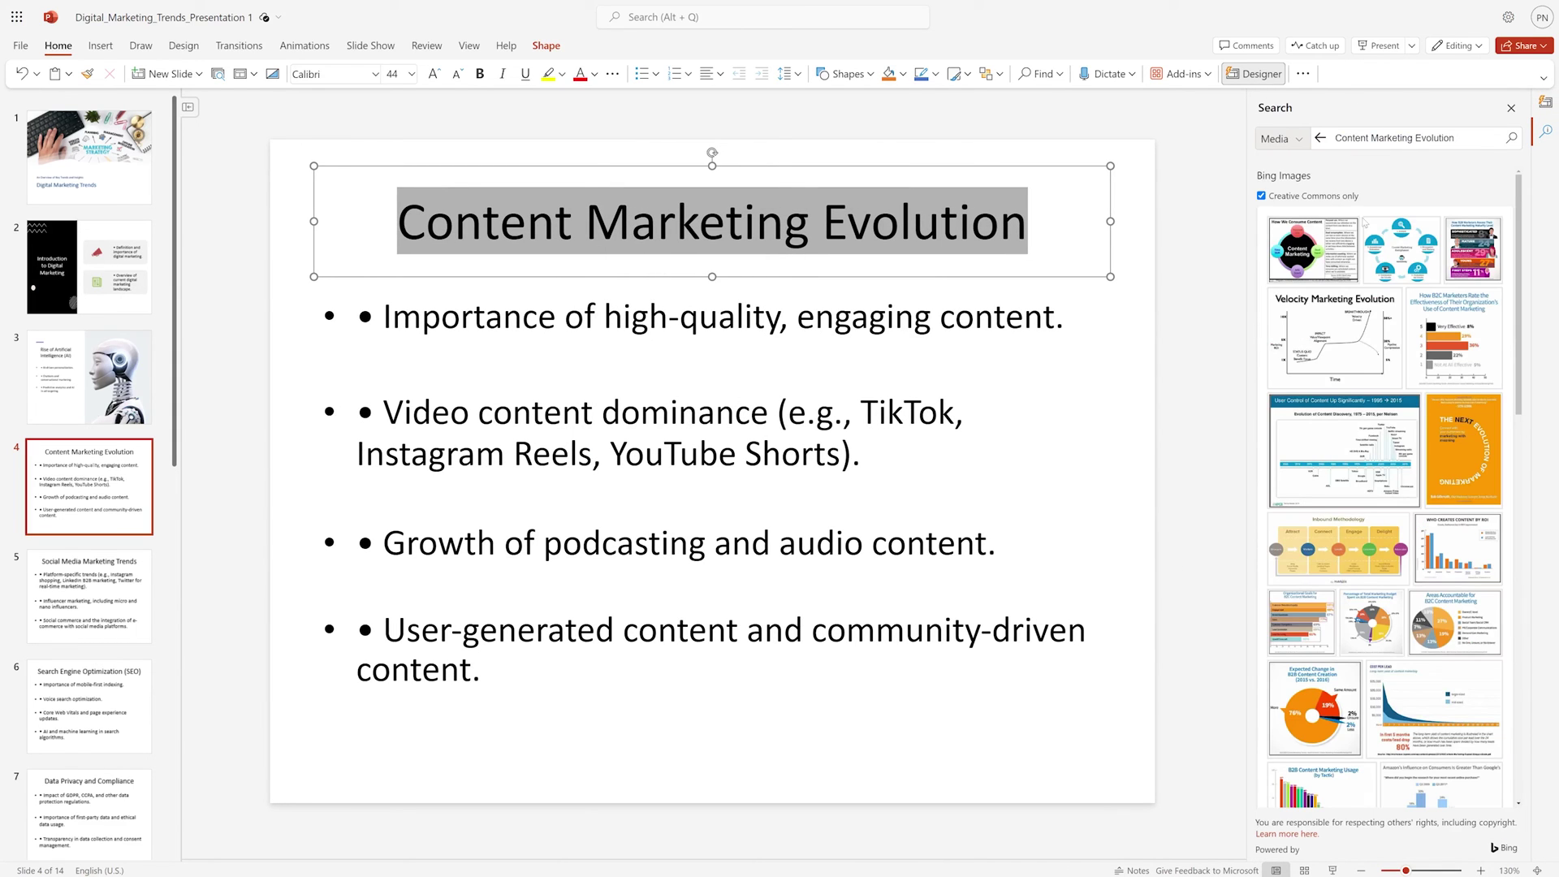
{"action": "left_click", "coordinate": [1261, 196]}
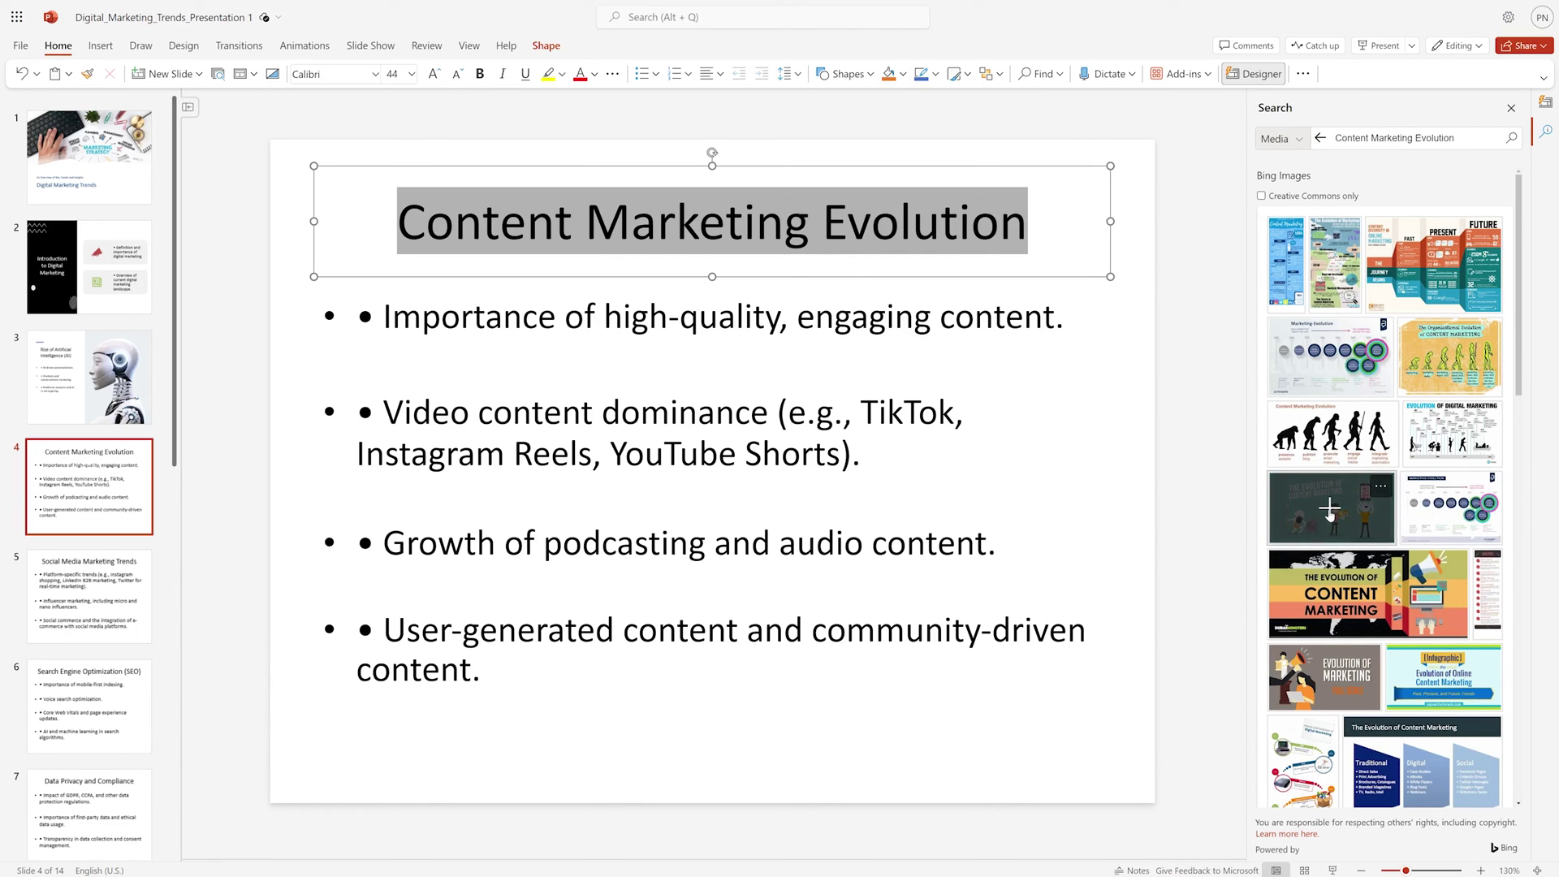
{"action": "left_click", "coordinate": [1332, 512]}
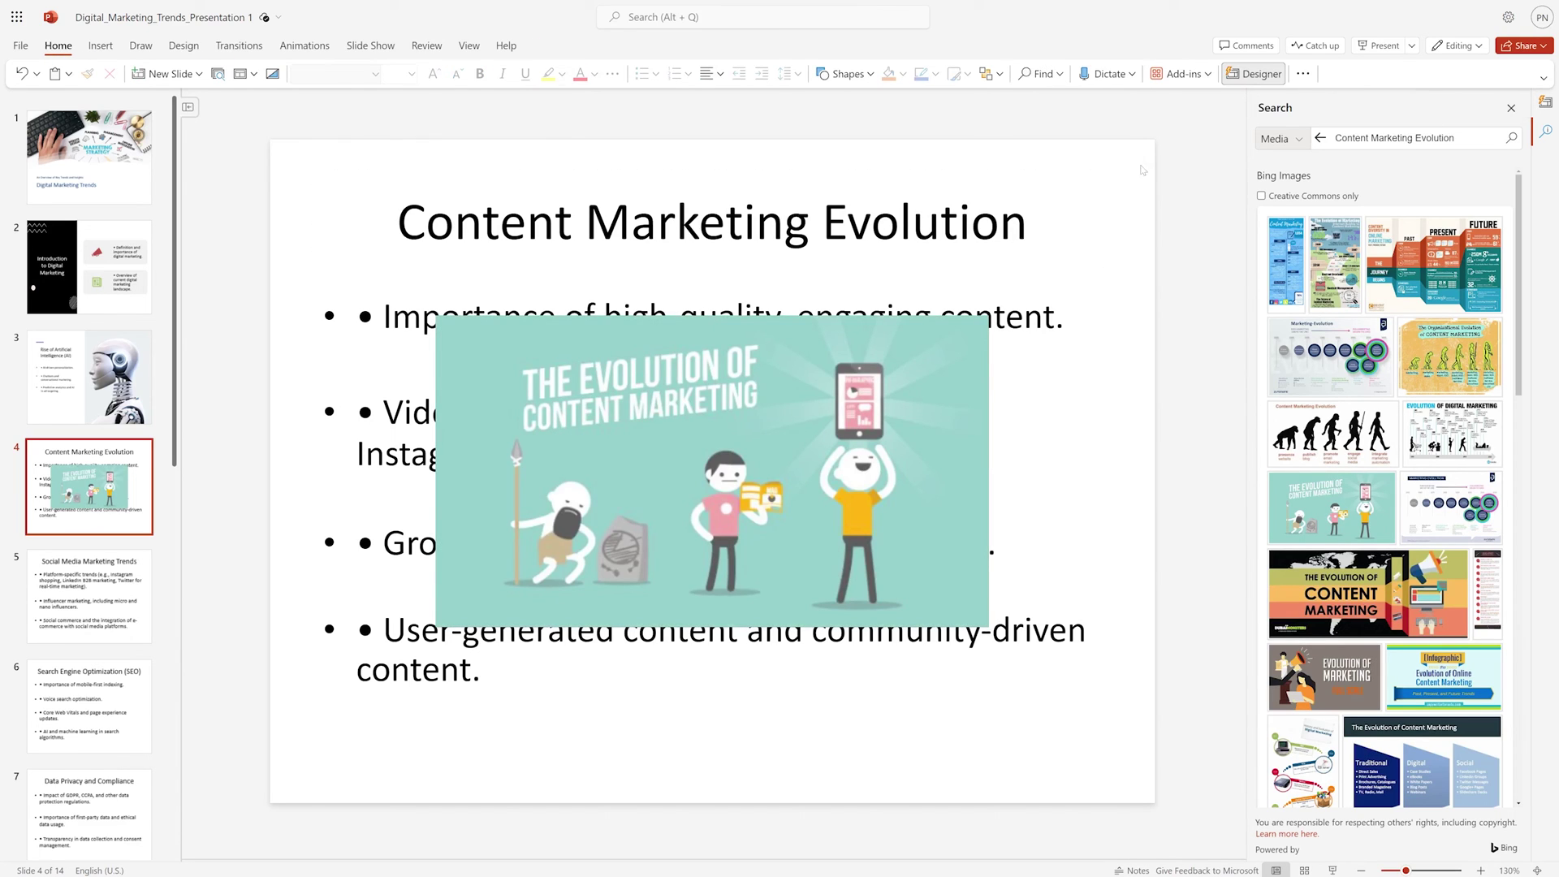
{"action": "left_click", "coordinate": [1255, 75]}
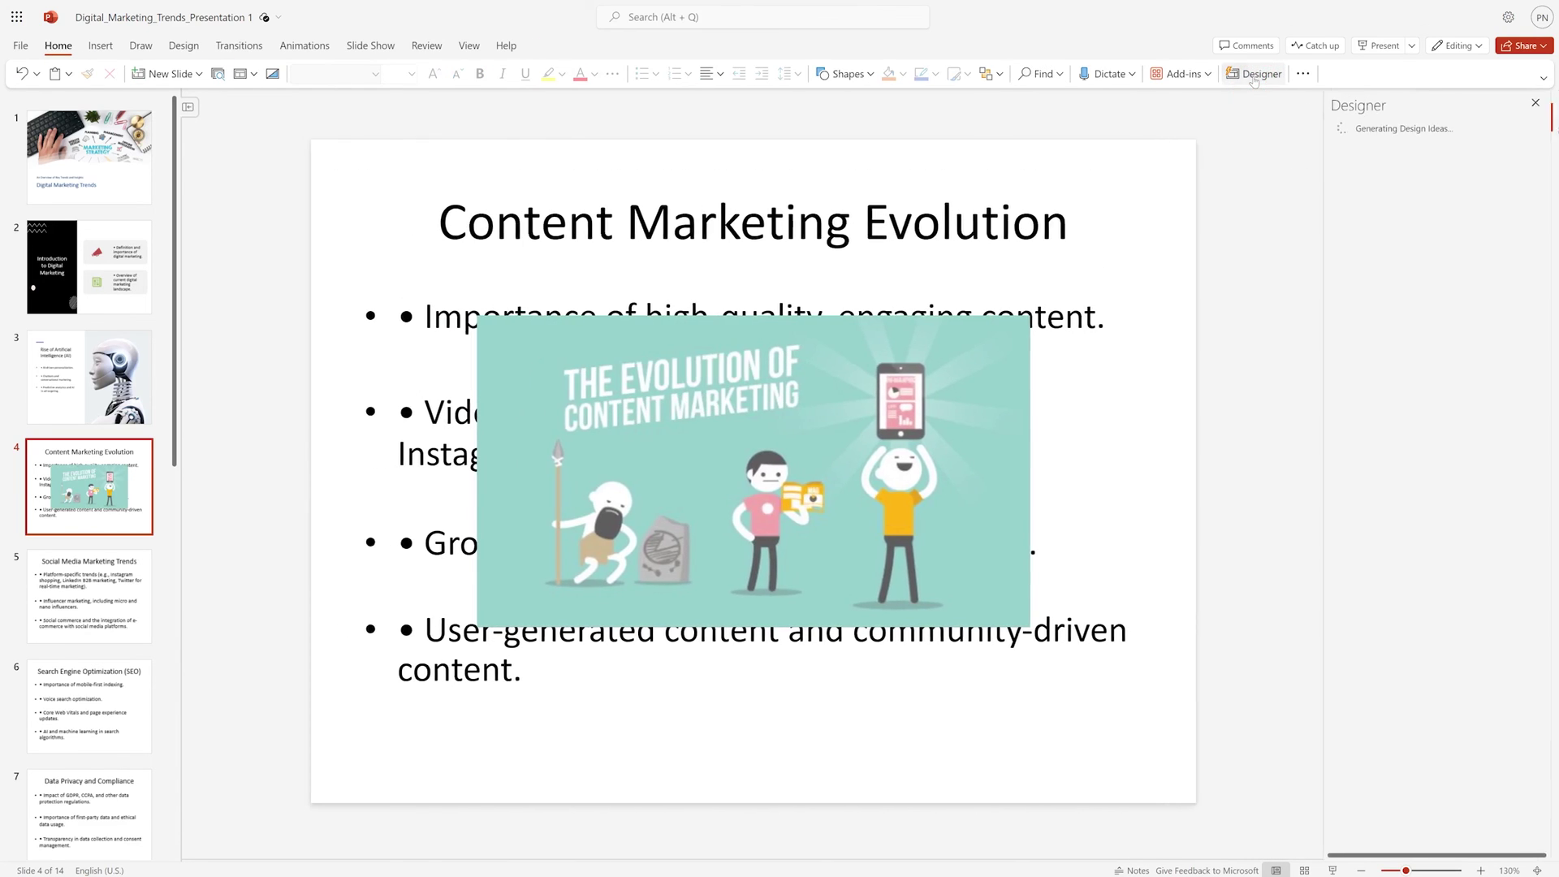